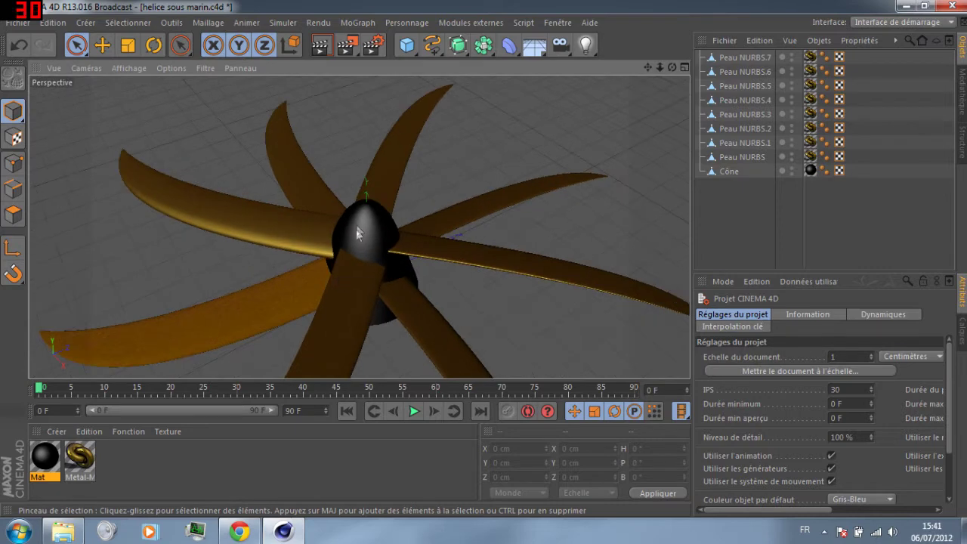
- Render the perspective view close up on the propeller's hub and blade roots
middle_click(359, 224)
middle_click(288, 182)
left_click_drag(398, 227, 197, 327, "alt")
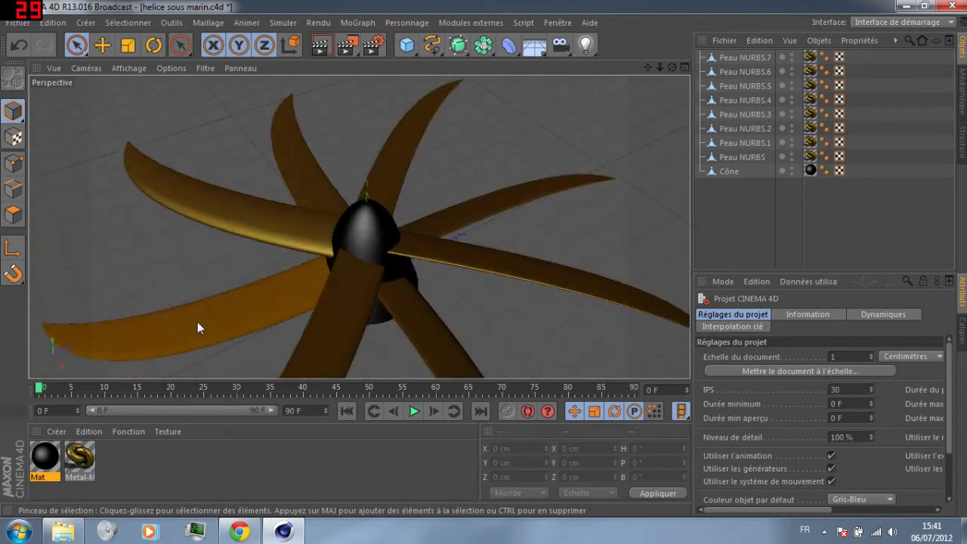
scroll(181, 342, "up", 4)
scroll(280, 288, "up", 3)
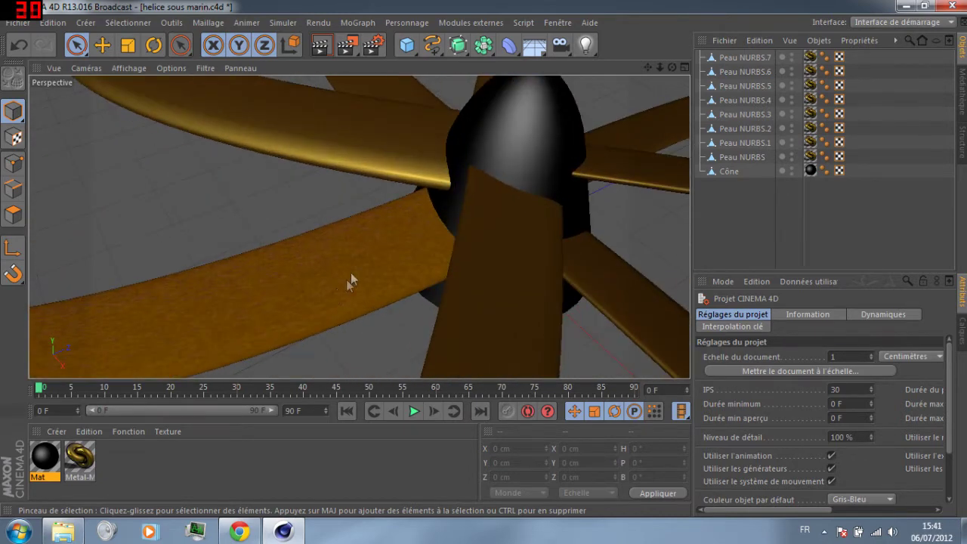
left_click(320, 46)
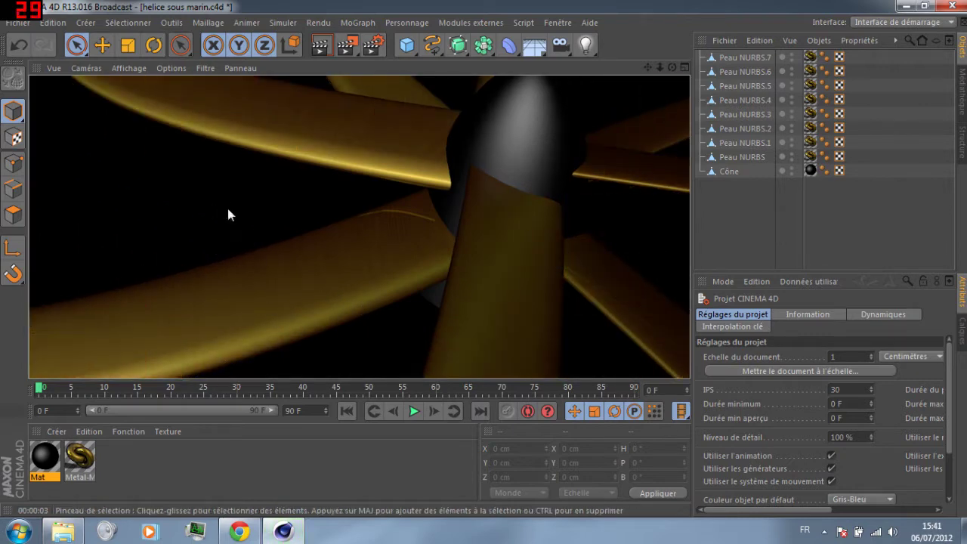
left_click(201, 219)
- Examine the finished propeller from several angles, including the blade roots on the cone, the blade surface, a blade tip and one single blade
scroll(200, 224, "down", 10)
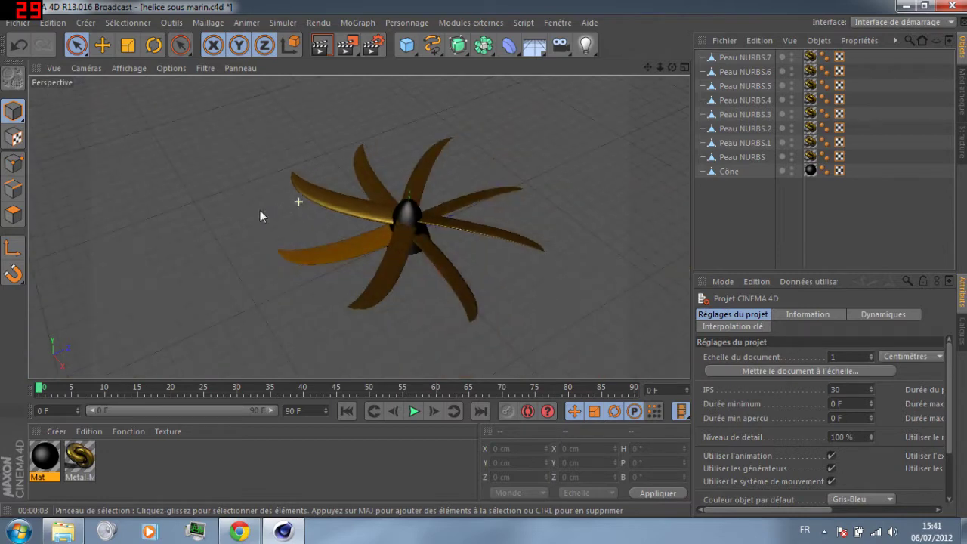
scroll(362, 222, "up", 5)
scroll(373, 254, "down", 5)
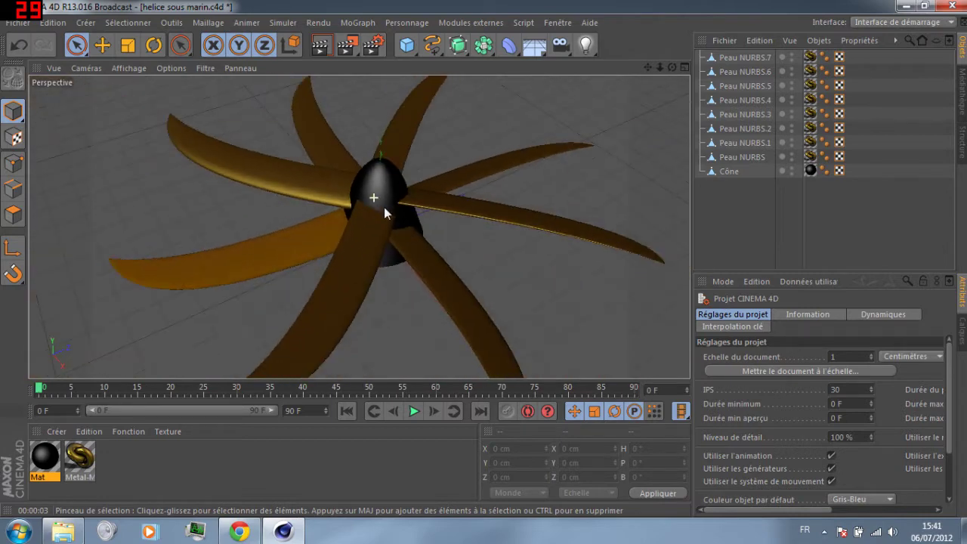
scroll(332, 242, "up", 2)
left_click_drag(671, 67, 608, 39)
left_click_drag(358, 226, 359, 226)
left_click_drag(539, 209, 367, 231, "alt")
scroll(446, 209, "up", 5)
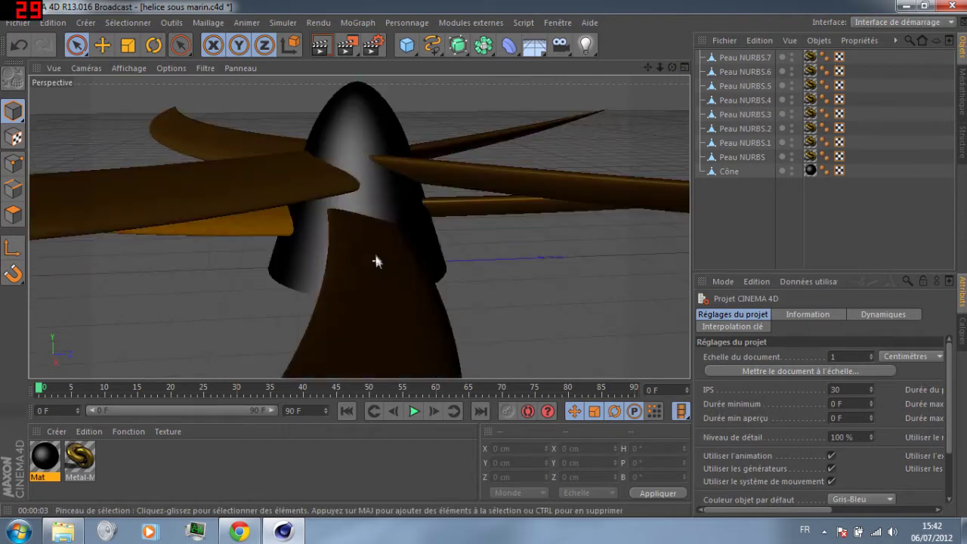
scroll(376, 262, "up", 2)
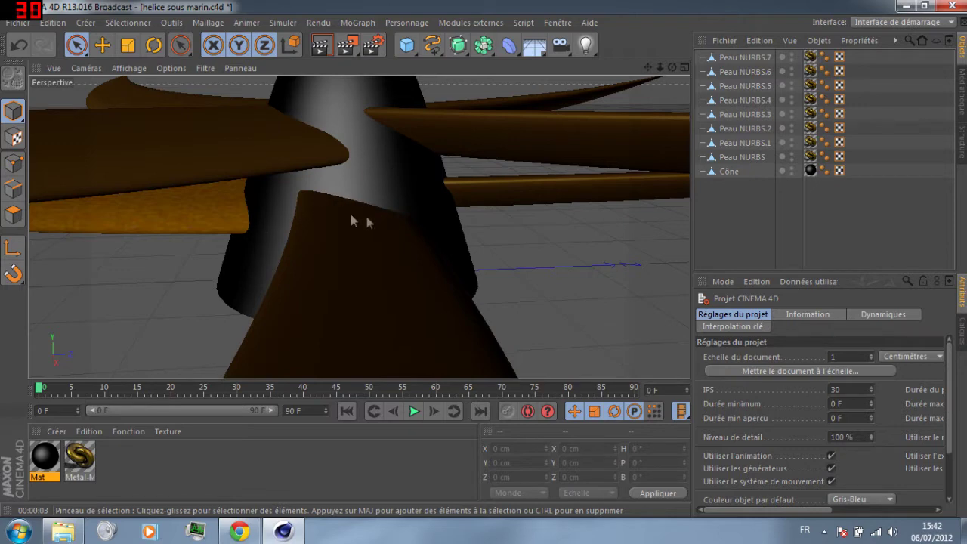
scroll(426, 279, "down", 6)
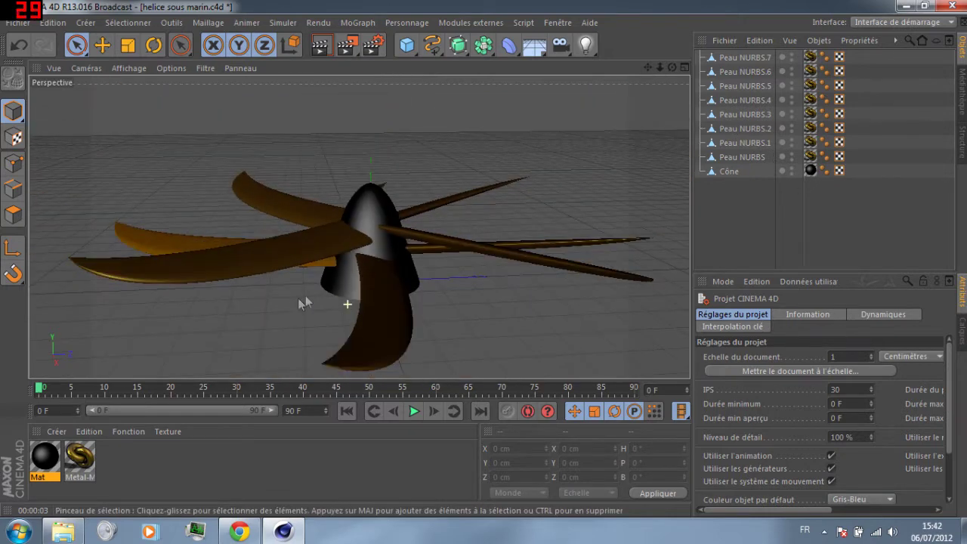
mouse_move(663, 75)
left_mouse_down("alt")
mouse_move(360, 224)
mouse_move(533, 146)
mouse_move(204, 229)
left_mouse_up("alt")
scroll(204, 228, "up", 10)
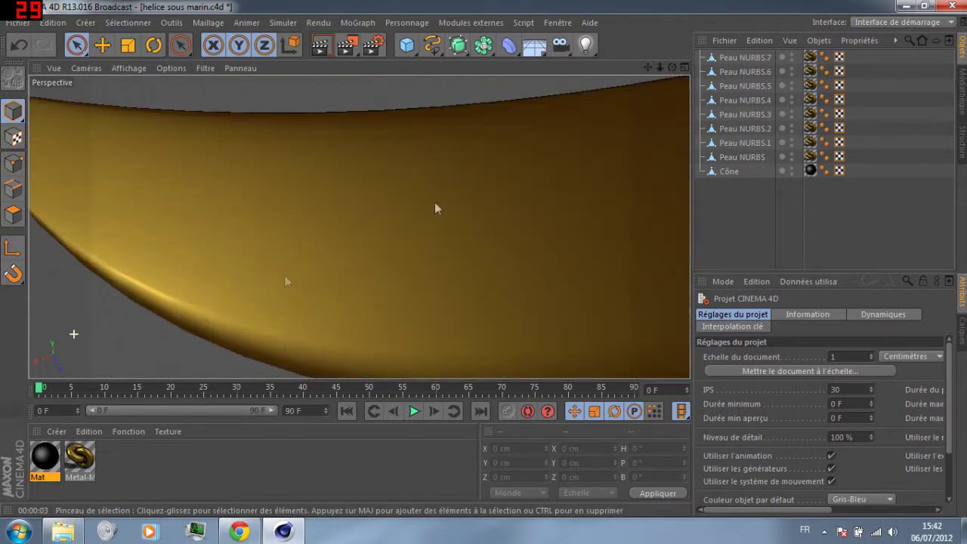
left_click_drag(662, 65, 552, 280)
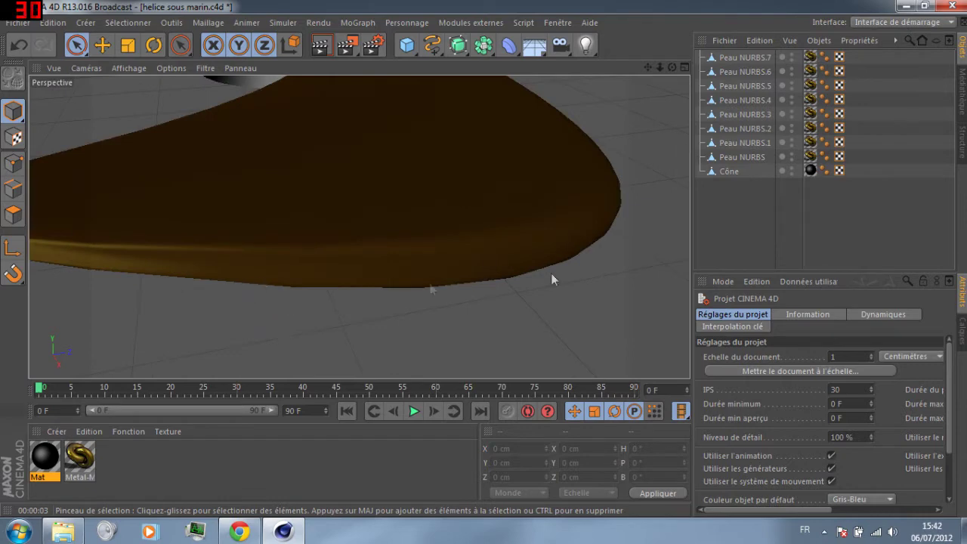
left_click_drag(415, 268, 430, 283, "alt")
left_click_drag(671, 67, 492, 251)
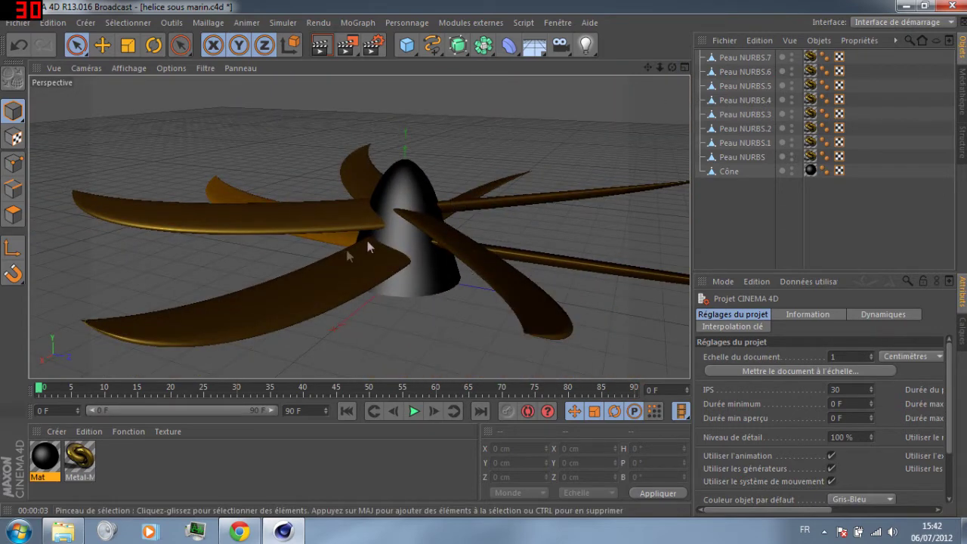
left_click(297, 306)
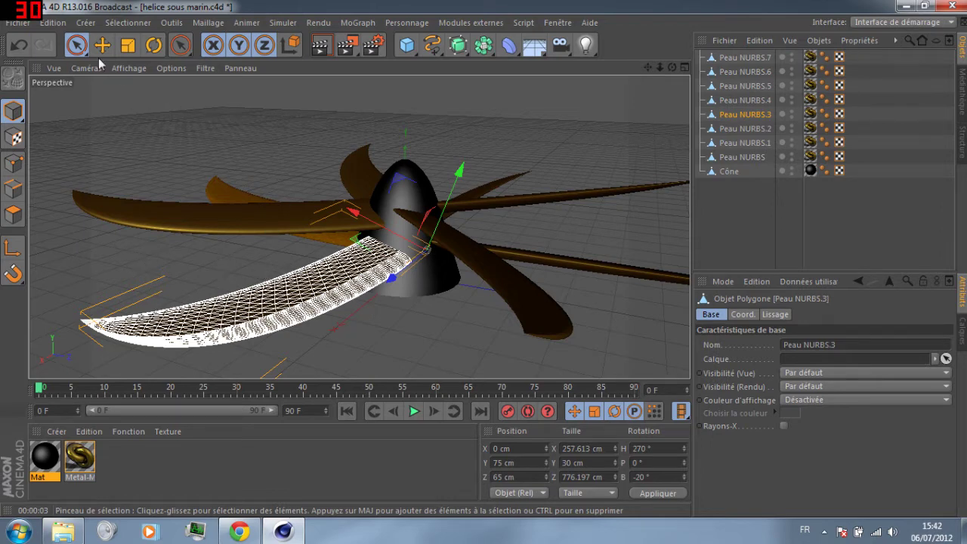
- Create a new project and set its render output to the 1920 x 1200 screen preset with the HDTV (16:9) film format
left_click(17, 23)
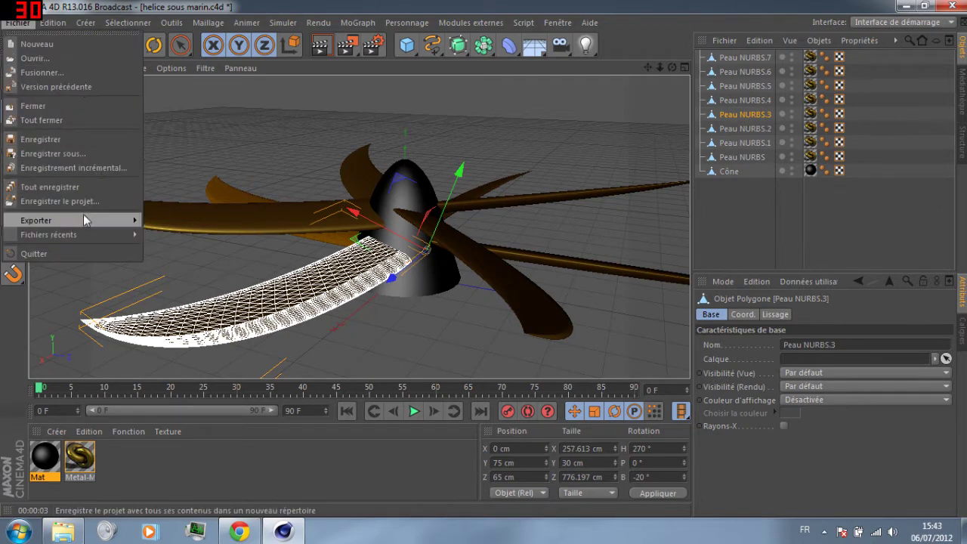
left_click(37, 43)
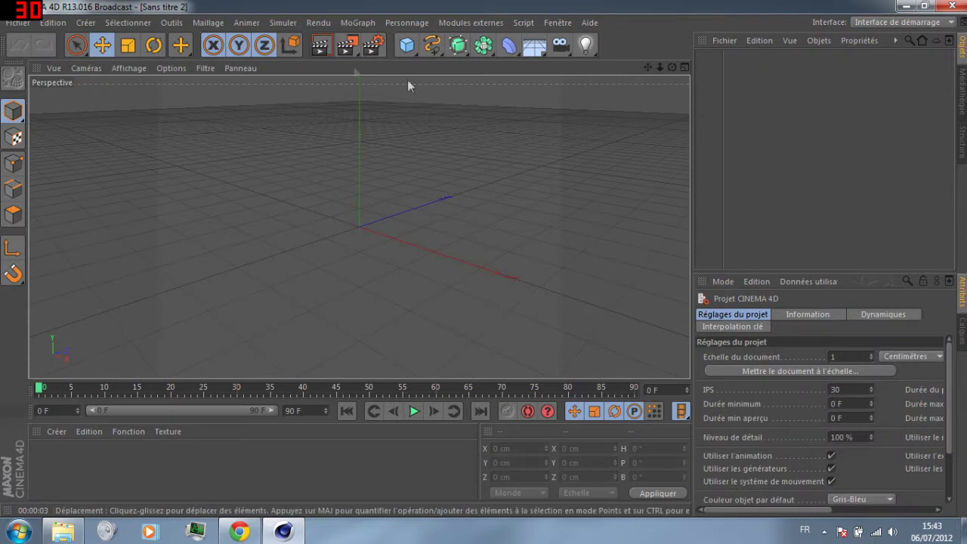
left_click(373, 46)
left_click(249, 59)
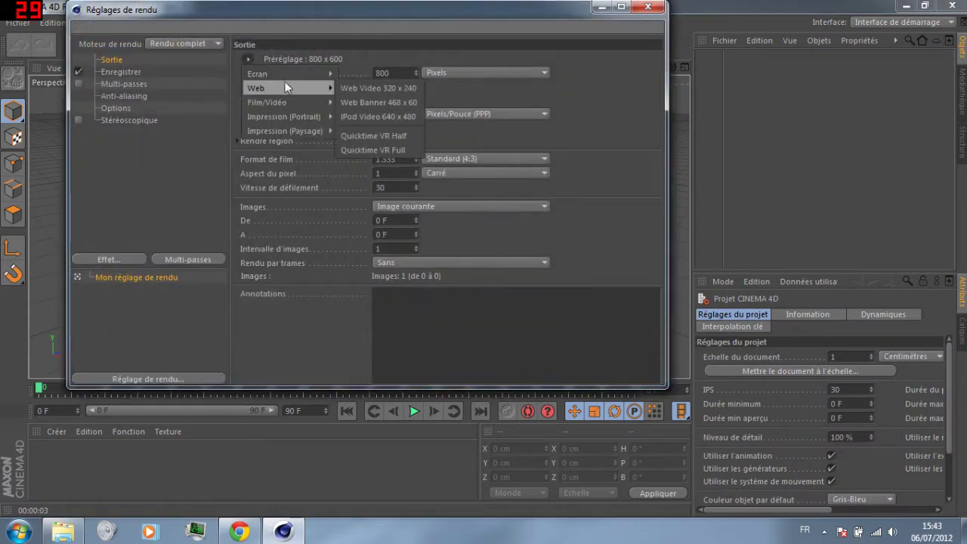
mouse_move(323, 76)
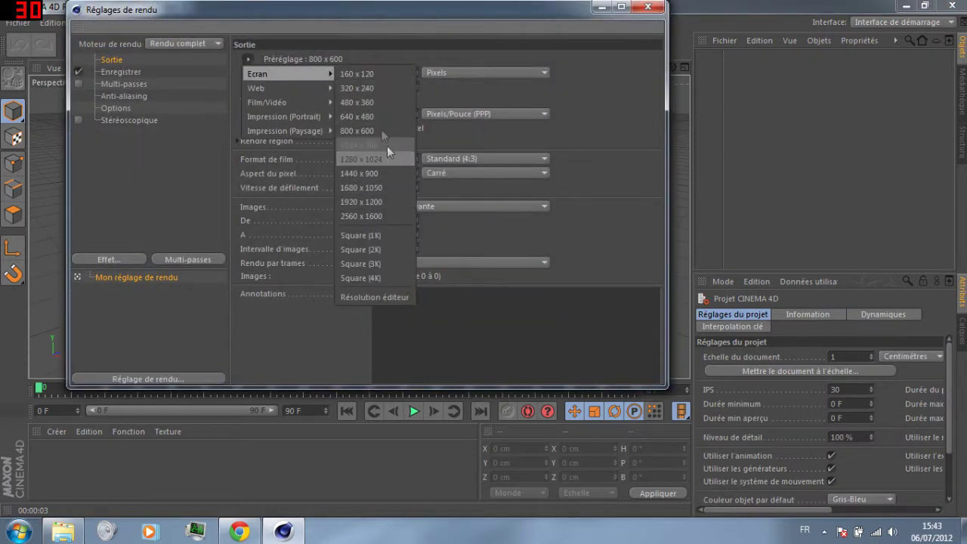
left_click(369, 202)
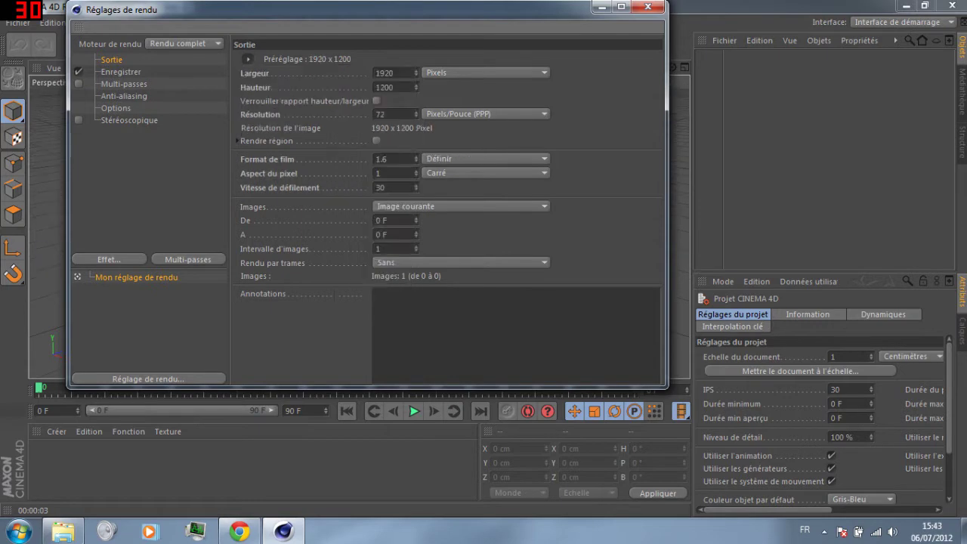
left_click(471, 160)
left_click(478, 214)
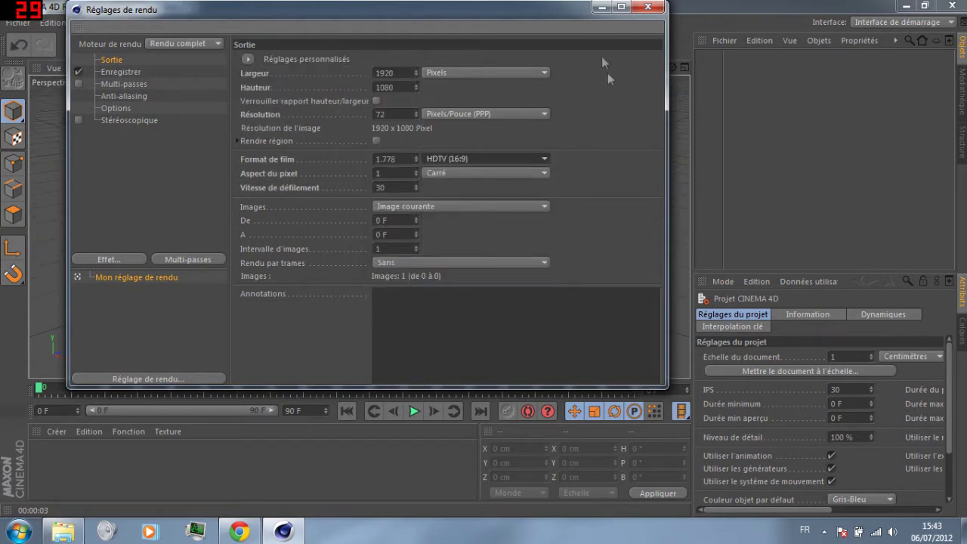
left_click(648, 9)
left_click(320, 46)
- Set the render anti-aliasing to Au mieux with a minimum level of 2x2
left_click(376, 47)
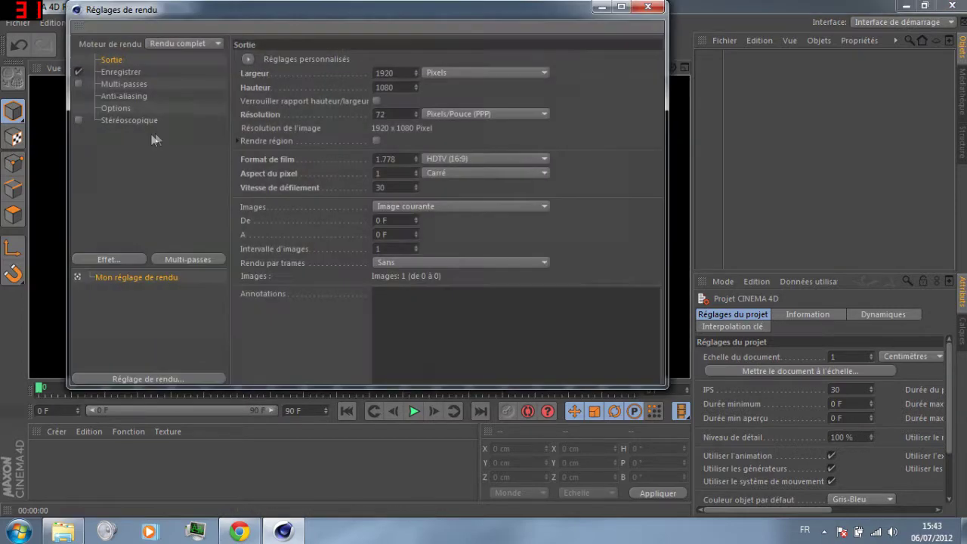
left_click(124, 96)
left_click(410, 59)
left_click(375, 103)
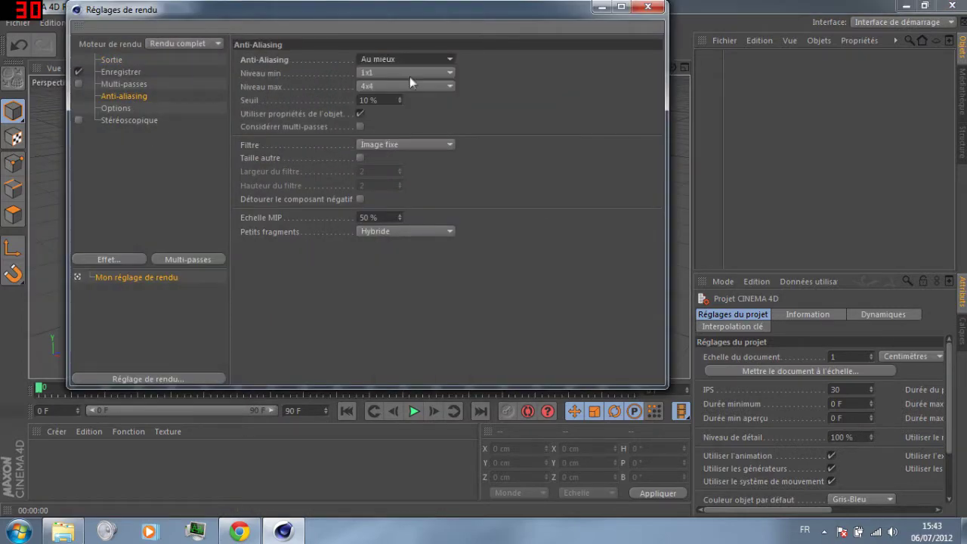
left_click(408, 75)
left_click(398, 102)
left_click(429, 70)
left_click(412, 101)
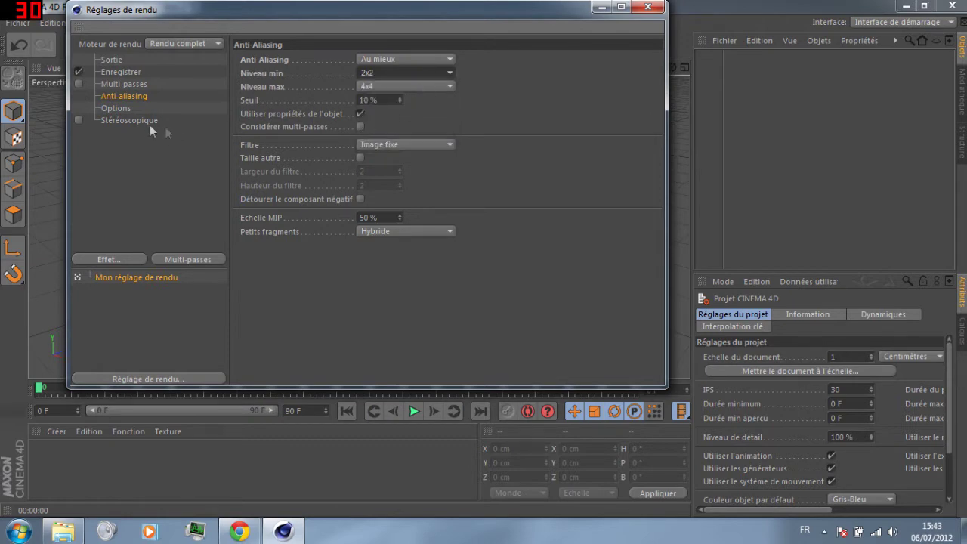
left_click(647, 7)
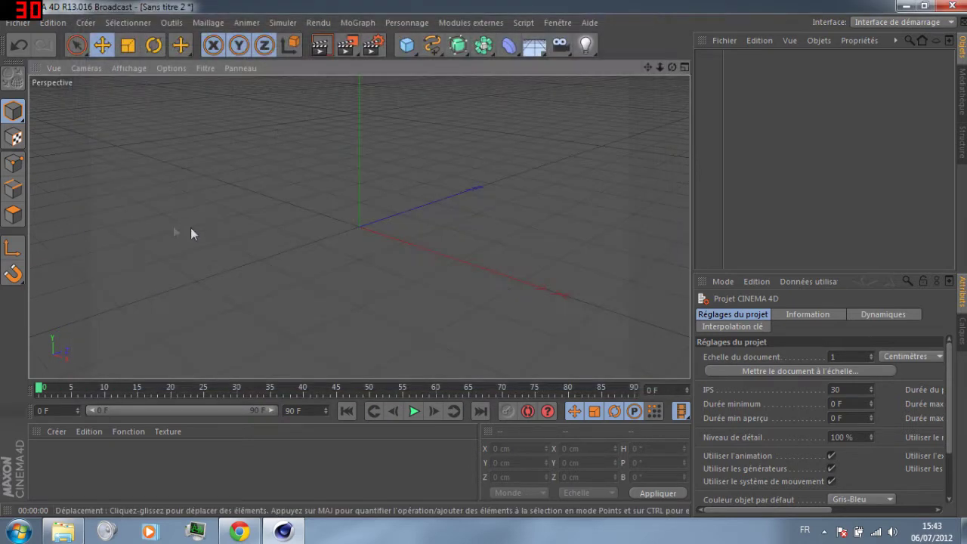
- Switch to a full-size Top (Haut) view with the origin near the centre
middle_click(334, 171)
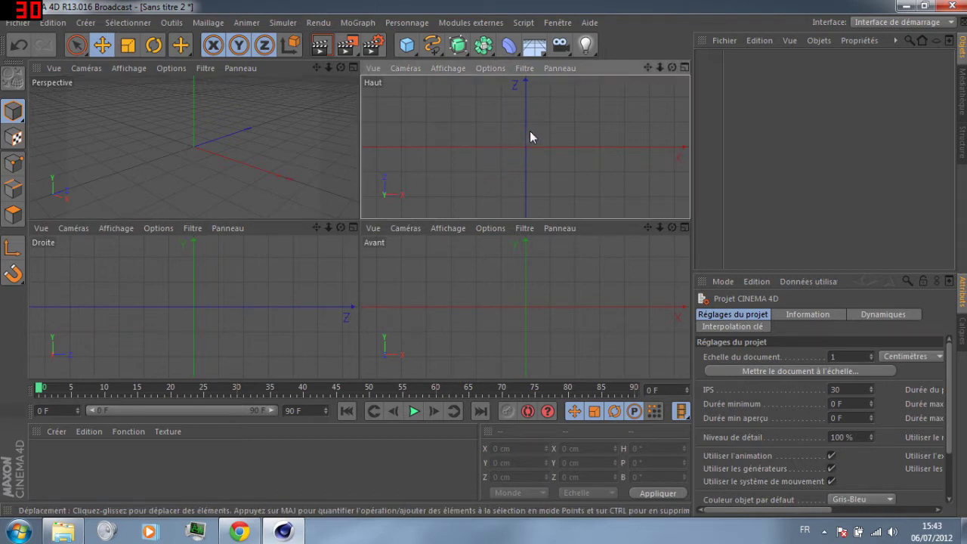
middle_click(513, 153)
middle_click_drag(326, 224, 287, 342, "alt")
scroll(376, 268, "up", 2)
scroll(268, 327, "down", 2)
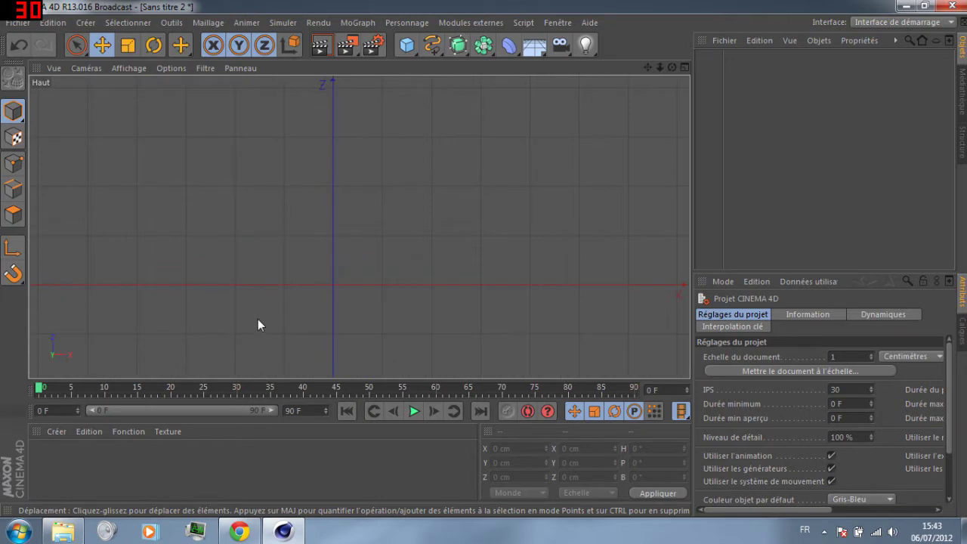
middle_click_drag(261, 339, 357, 327, "alt")
scroll(357, 327, "down", 3)
left_click_drag(400, 276, 138, 258, "alt")
middle_click_drag(473, 274, 546, 272, "alt")
middle_click_drag(336, 290, 500, 257, "alt")
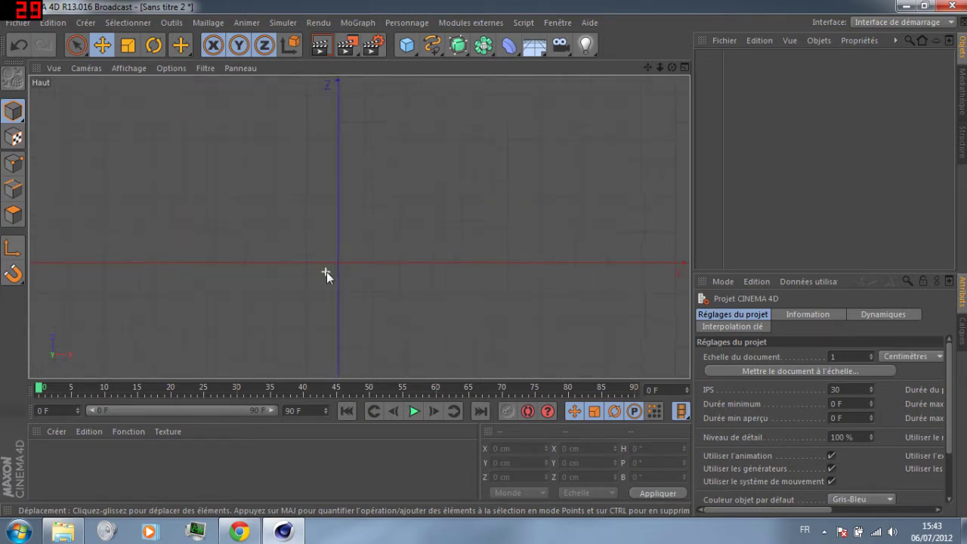
middle_click_drag(326, 271, 341, 264, "alt")
scroll(342, 262, "down", 2)
- Try drawing a three-point B-Spline in the Top view that arches across the Z axis
left_click(432, 44)
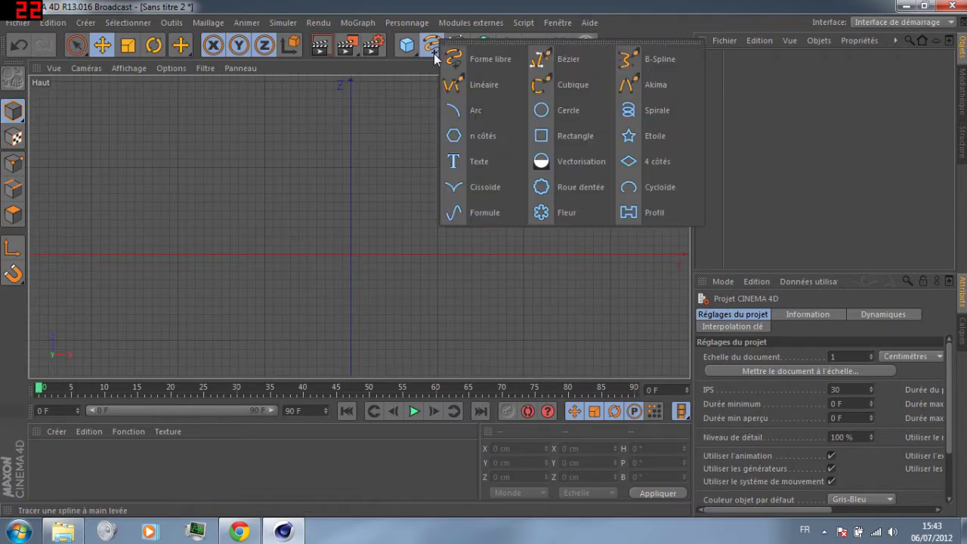
left_click(654, 58)
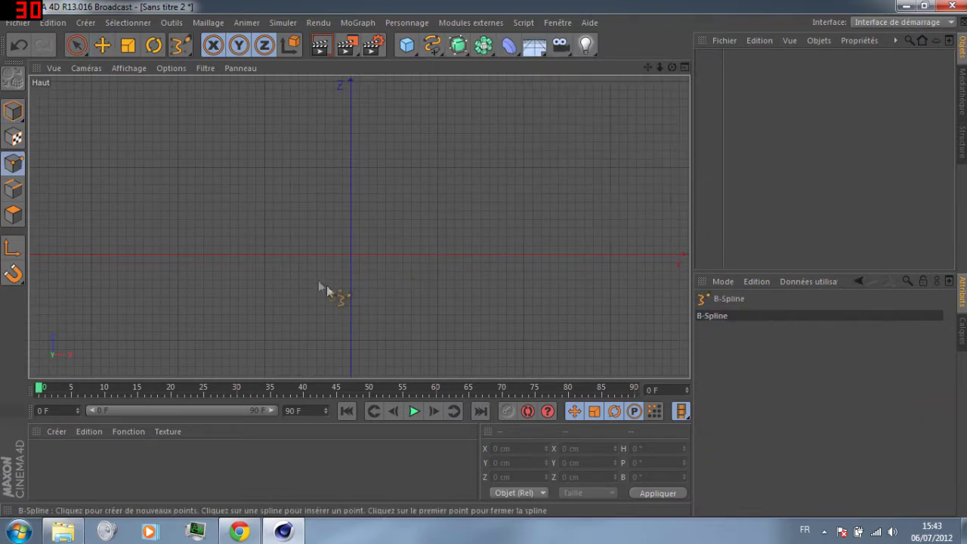
middle_click_drag(347, 235, 314, 324, "alt")
scroll(314, 325, "up", 2)
scroll(389, 101, "down", 3)
scroll(231, 235, "down", 2)
scroll(313, 334, "up", 2)
scroll(391, 120, "up", 2)
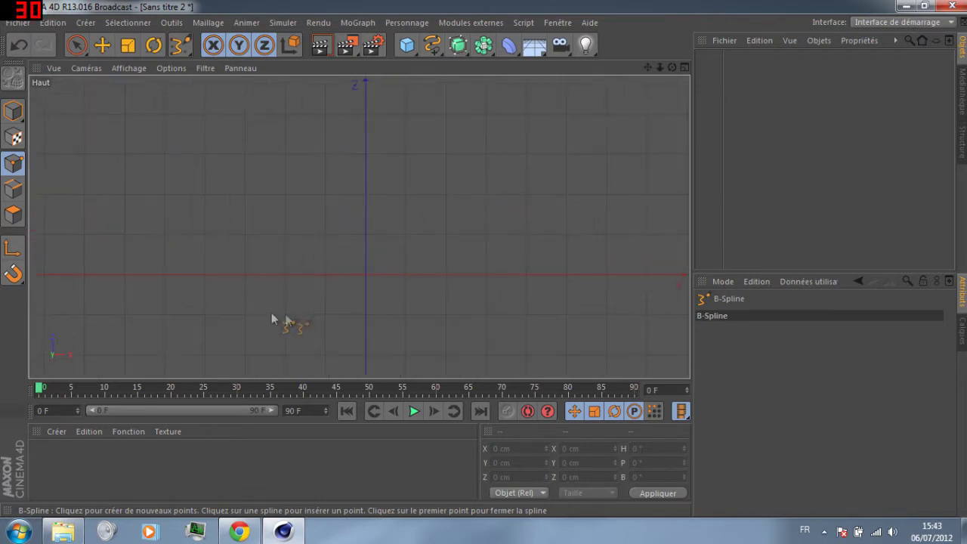
left_click(193, 287)
left_click(338, 139)
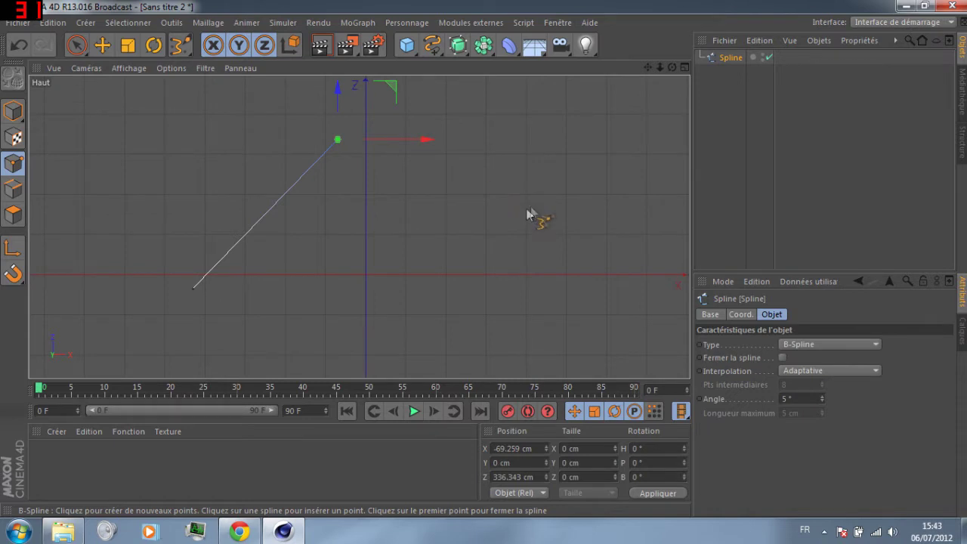
left_click(552, 259)
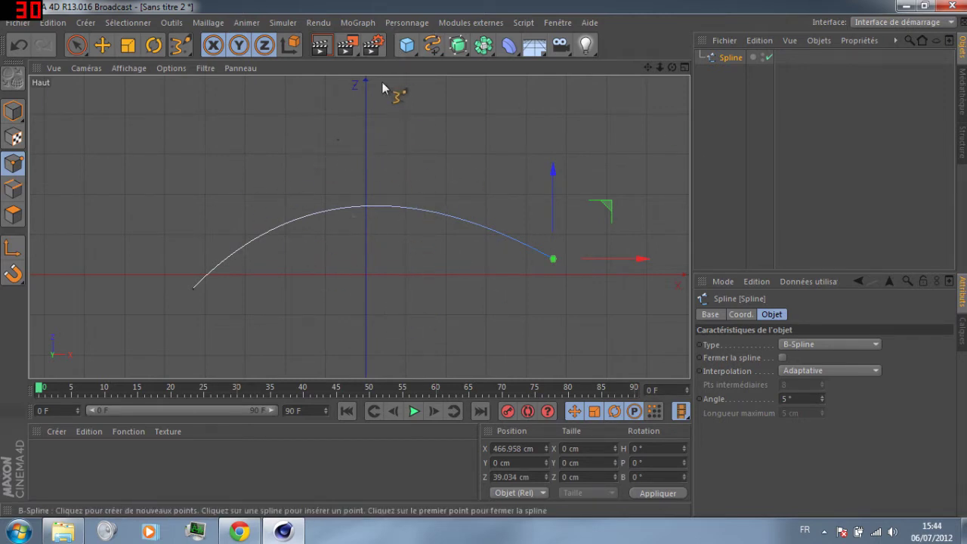
- Undo all three points of the B-Spline
key("ctrl+z")
key("ctrl+z")
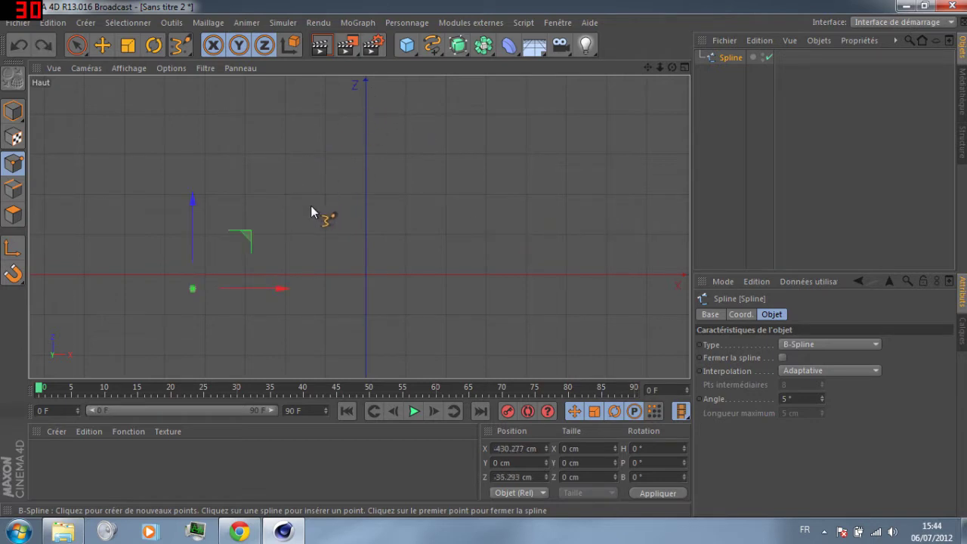
key("ctrl+z")
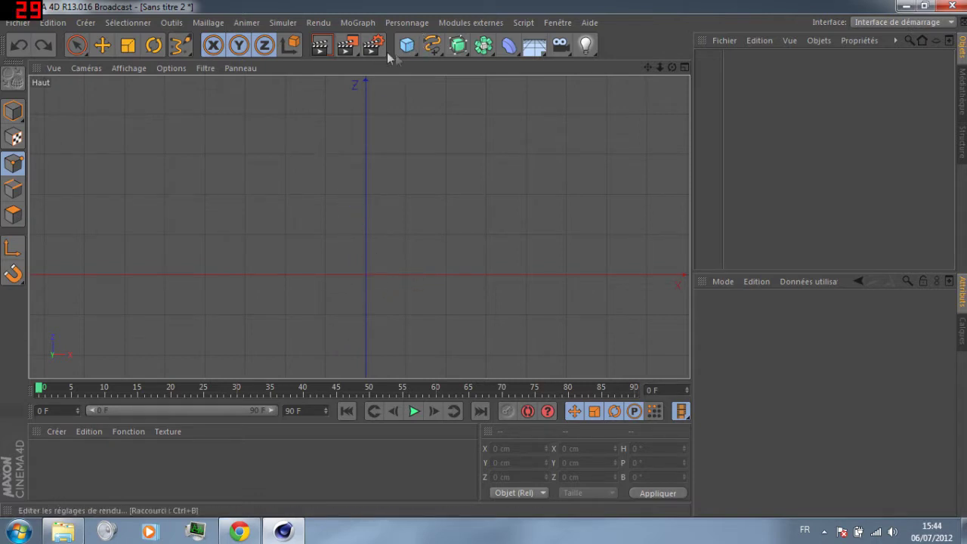
left_click(77, 46)
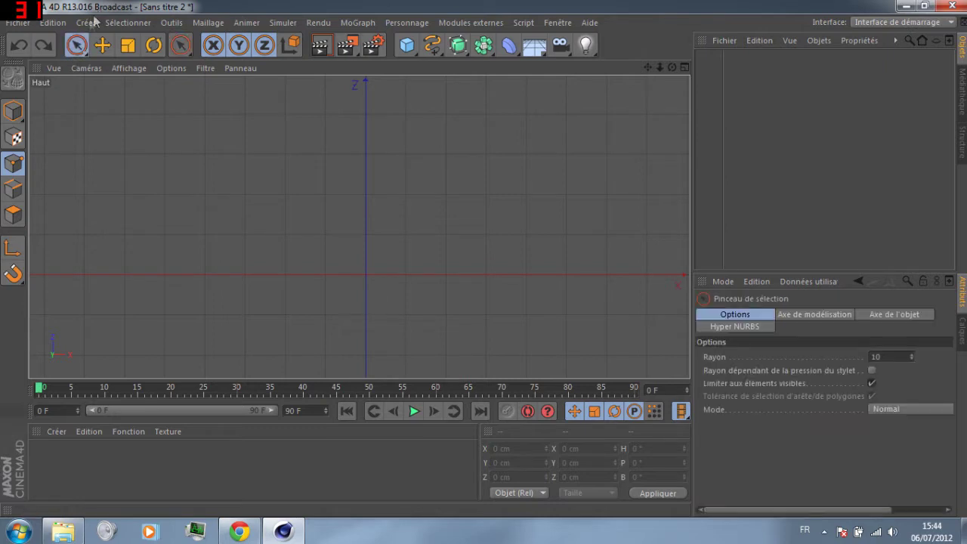
left_click(105, 23)
left_click(159, 72)
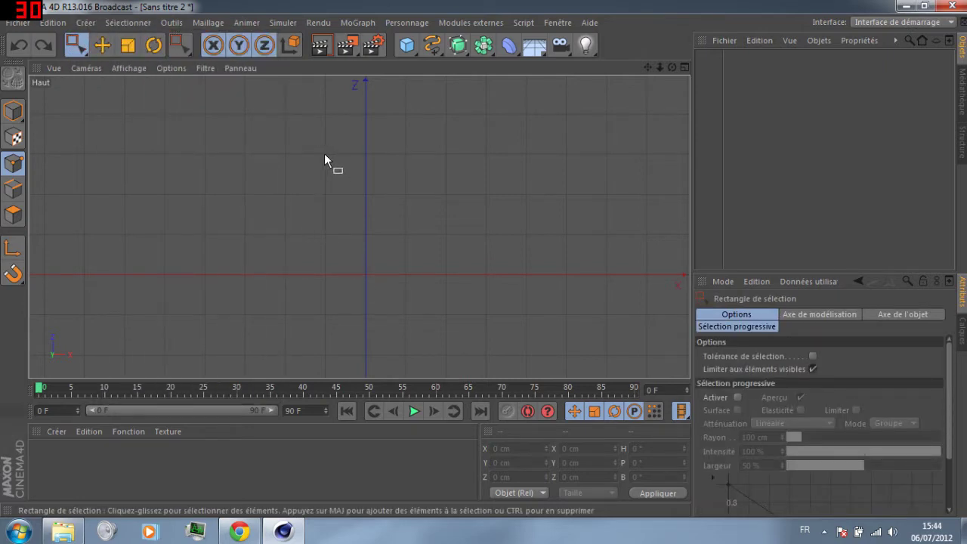
left_click_drag(324, 154, 407, 313)
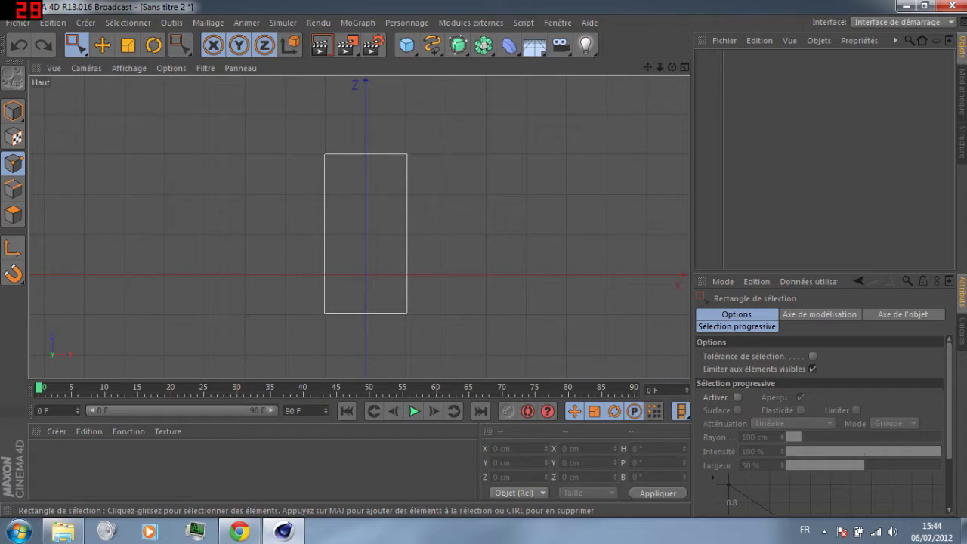
left_click_drag(407, 273, 407, 274)
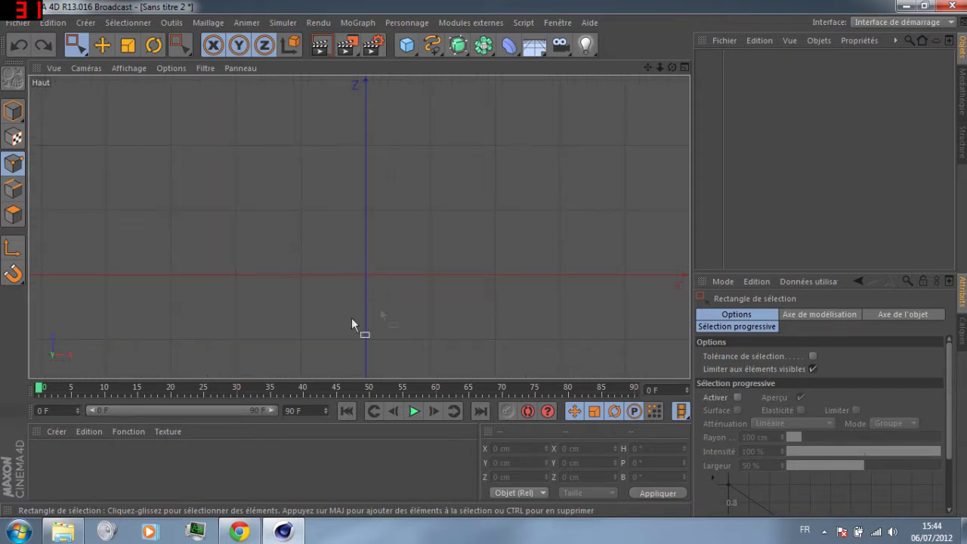
- Start a B-Spline on the X axis in the Top view with its first point at X -100 cm
left_click(432, 44)
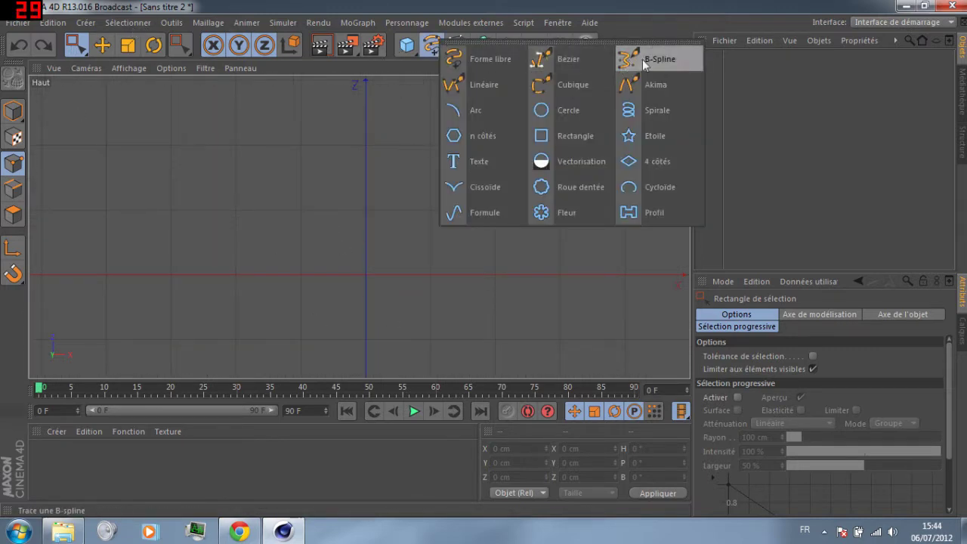
left_click(644, 62)
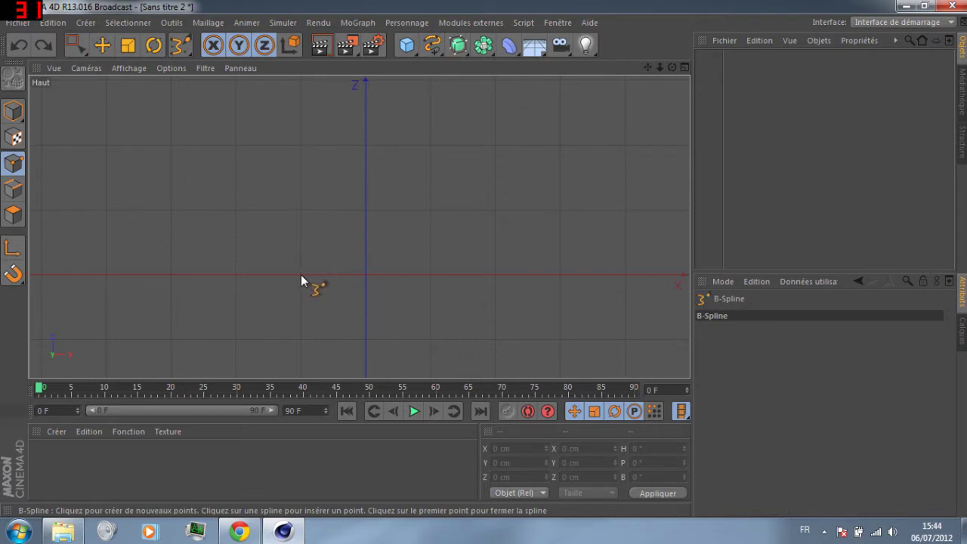
left_click(301, 274)
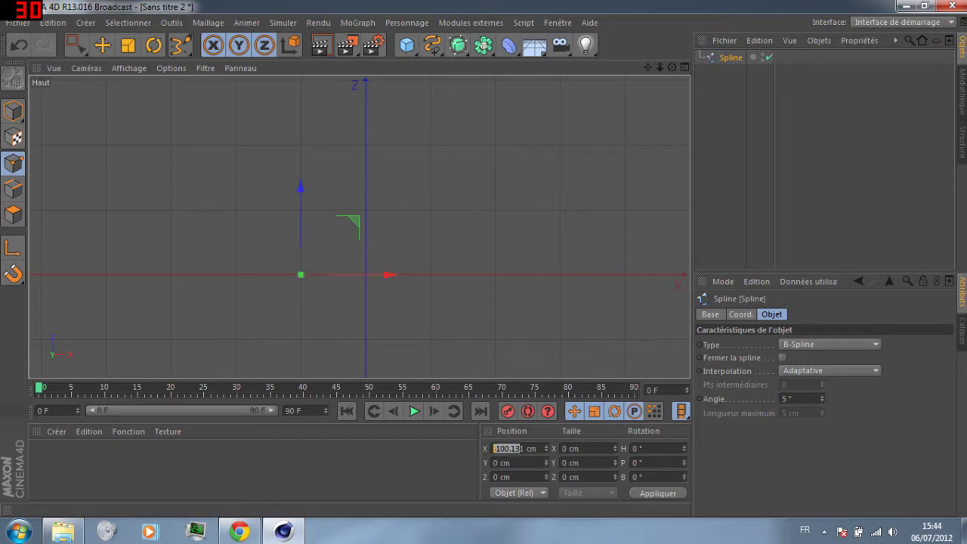
key("BackSpace")
key("Return")
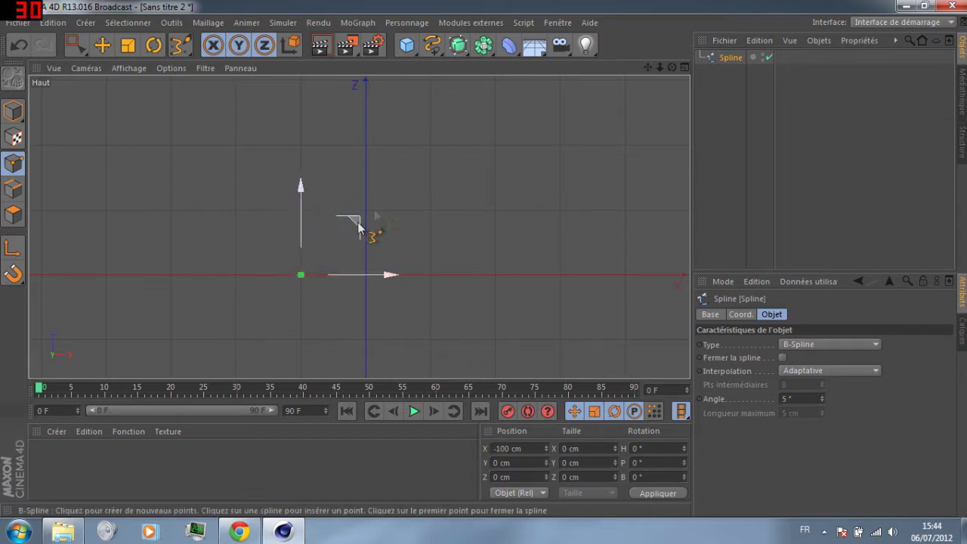
- Add a second B-Spline point straight above the first, at X -100 cm and Z 300 cm
middle_click_drag(449, 123, 418, 198, "alt")
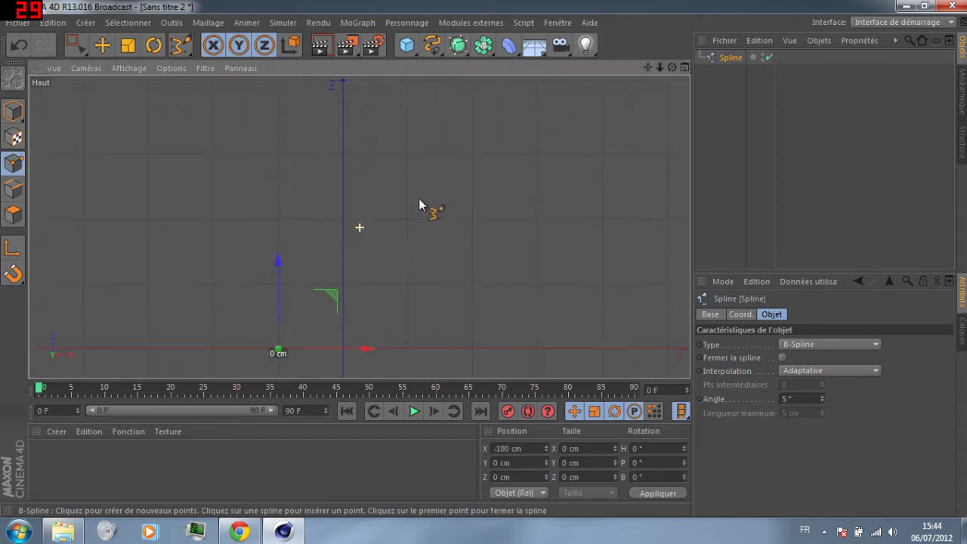
left_click(278, 153)
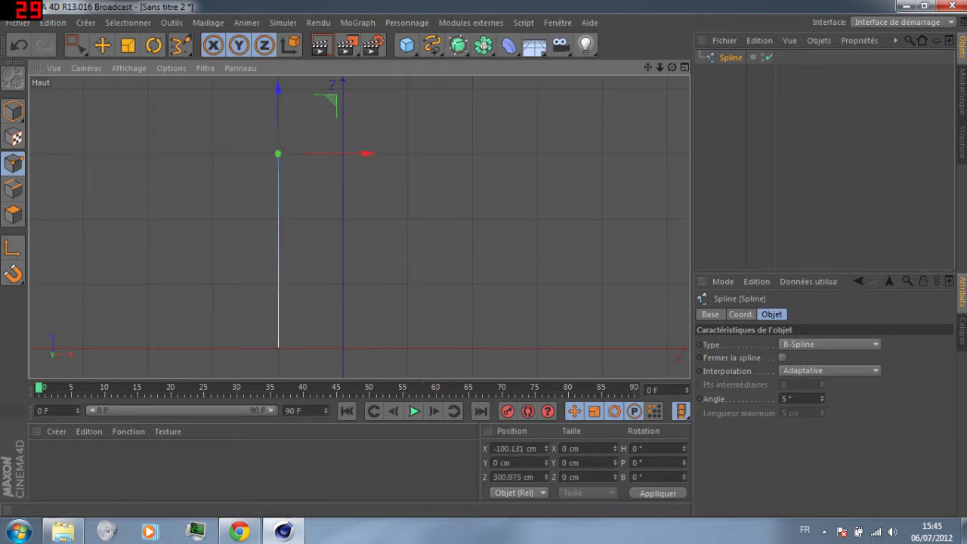
left_click_drag(526, 447, 511, 448)
key("BackSpace")
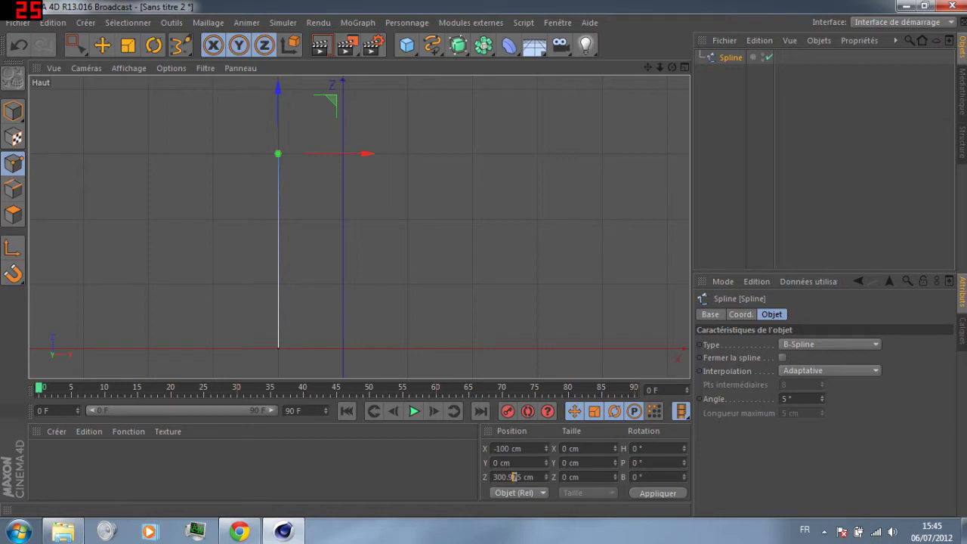
left_click_drag(526, 477, 511, 477)
key("BackSpace")
left_click(714, 445)
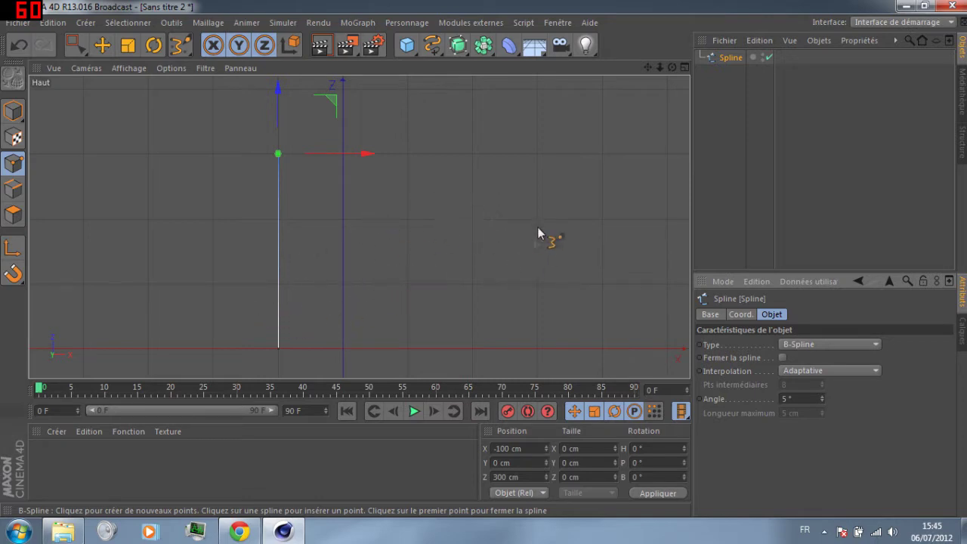
- Add a third B-Spline point across the Z axis, at X 100 cm and Z 300 cm
left_click(407, 155)
double_click(505, 449)
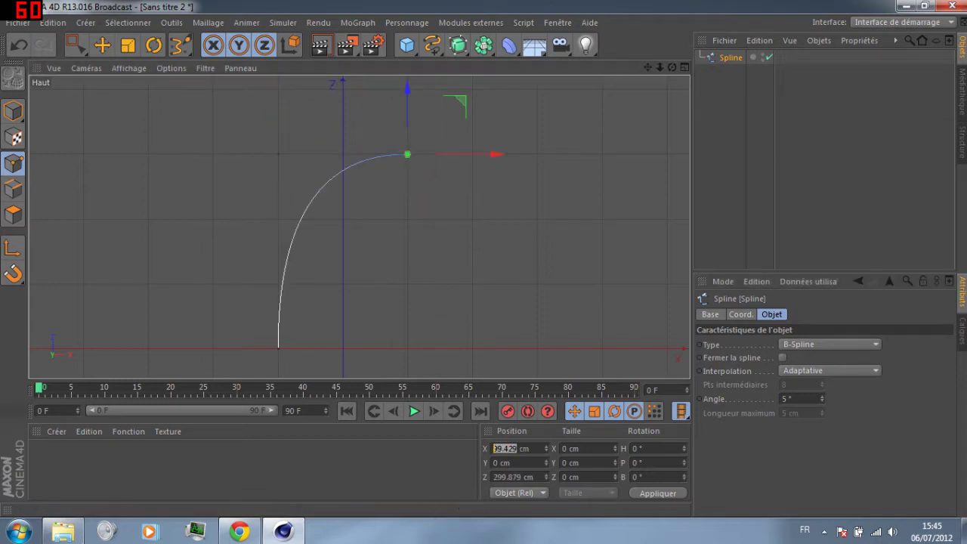
type("100")
key("Tab")
key("Tab")
type("300")
key("Return")
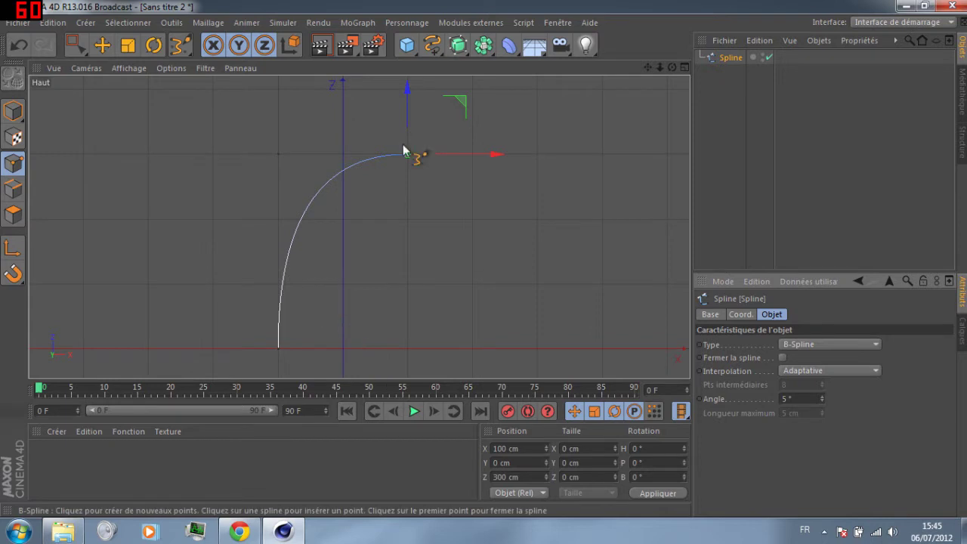
- Select the two upper spline points with the rectangle selection and raise them about 100 cm along Z
key("0")
key("ctrl+z")
scroll(377, 361, "down", 3)
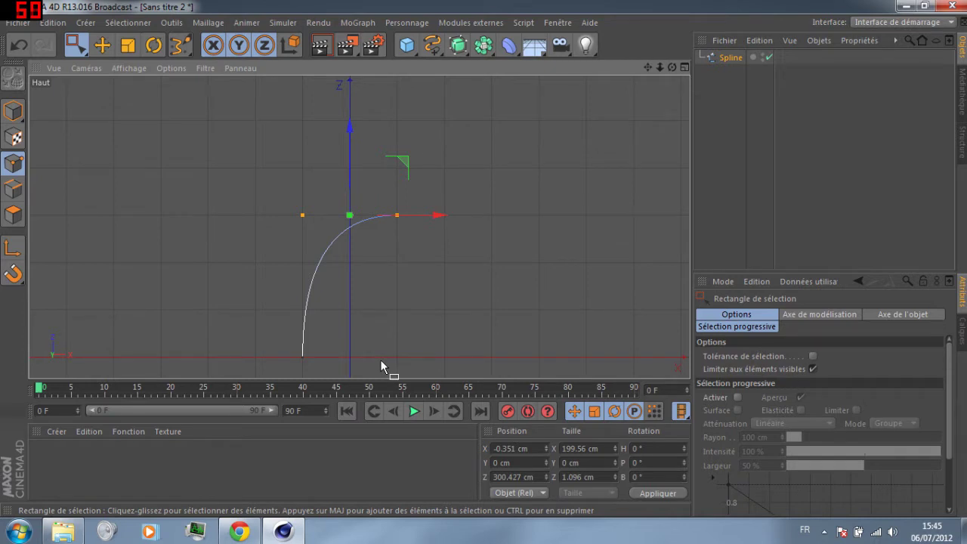
scroll(373, 361, "up", 3)
scroll(369, 263, "down", 4)
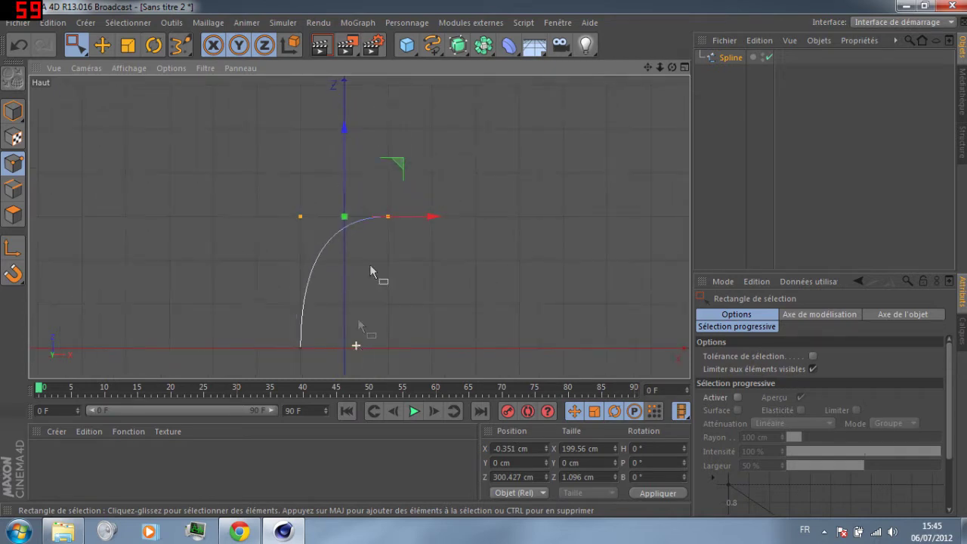
left_click_drag(347, 126, 354, 84)
left_click(464, 245)
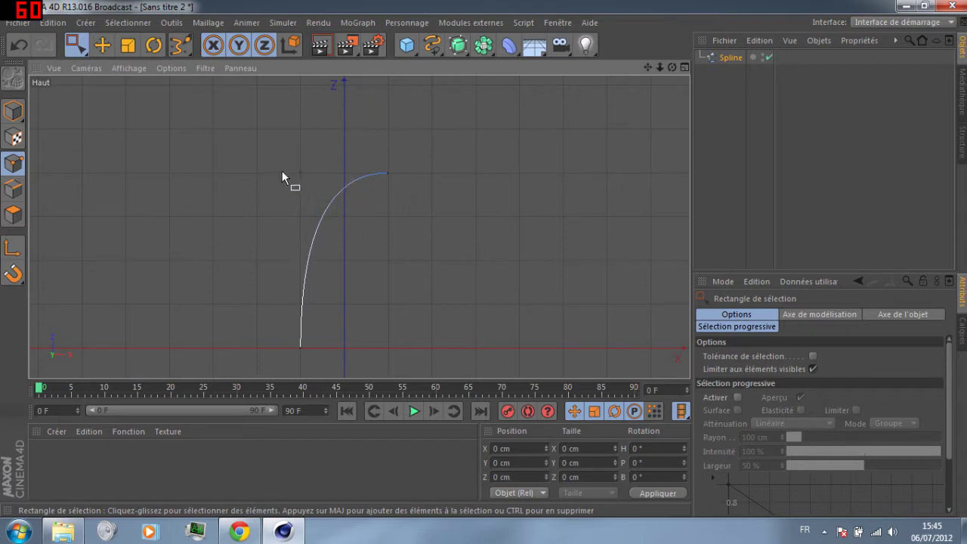
- Select all three points of the spline with the rectangle selection
scroll(356, 239, "up", 2)
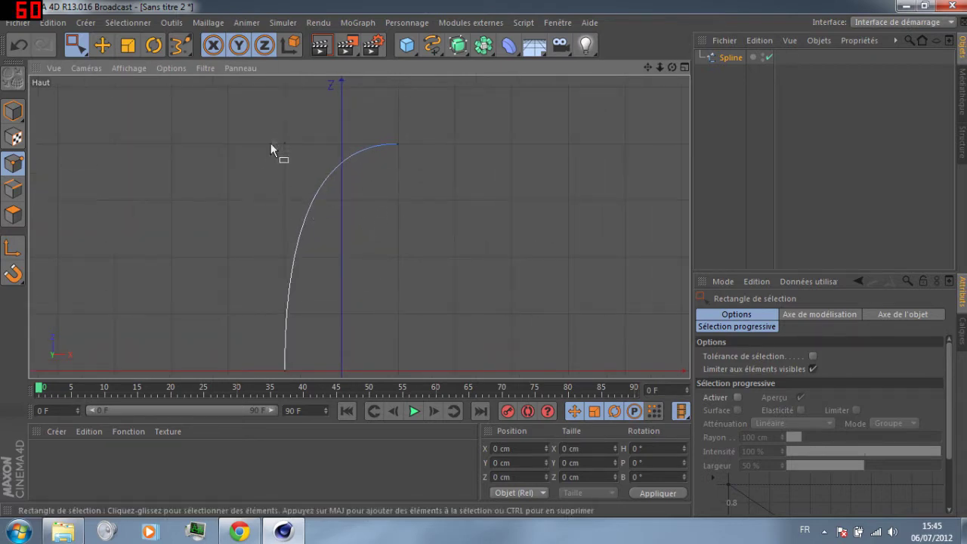
left_click_drag(234, 117, 461, 379)
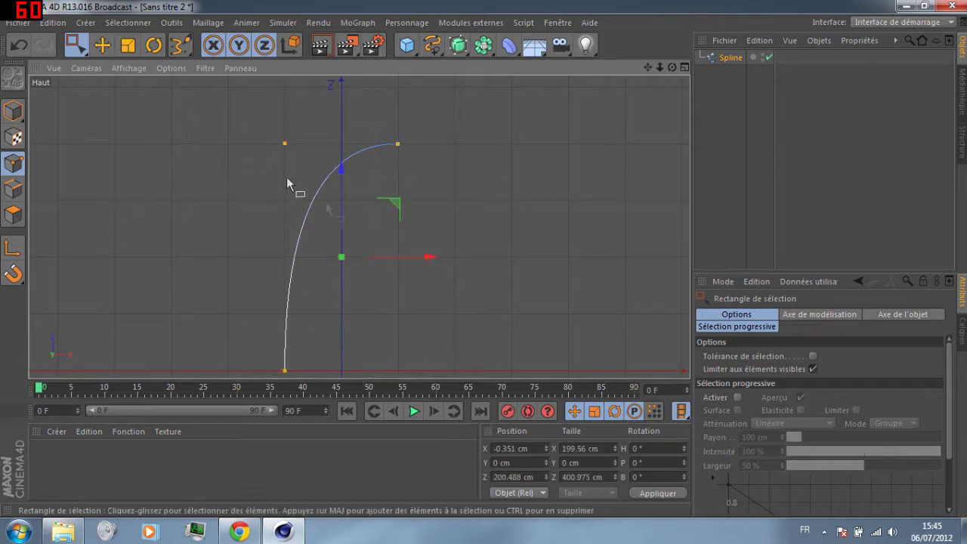
left_click(727, 58)
left_click_drag(244, 115, 443, 360)
left_click_drag(219, 131, 507, 379)
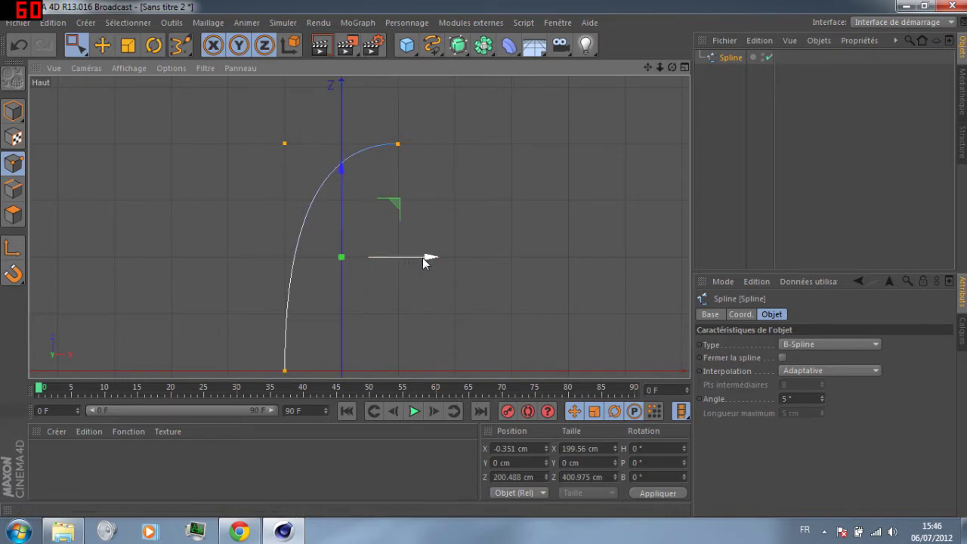
- Try copying the selected points about 160 cm along X within the same spline, and undo it
left_click_drag(425, 261, 521, 259)
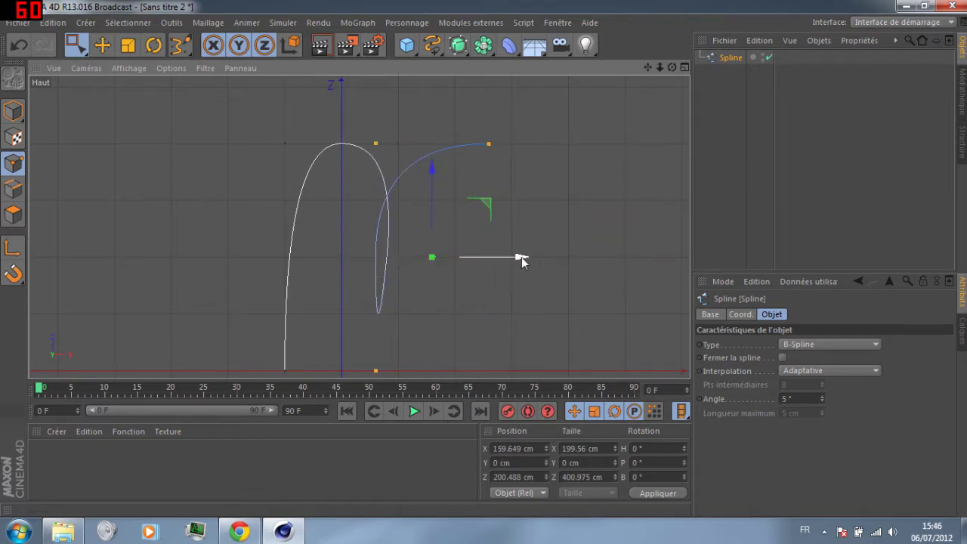
key("ctrl+z")
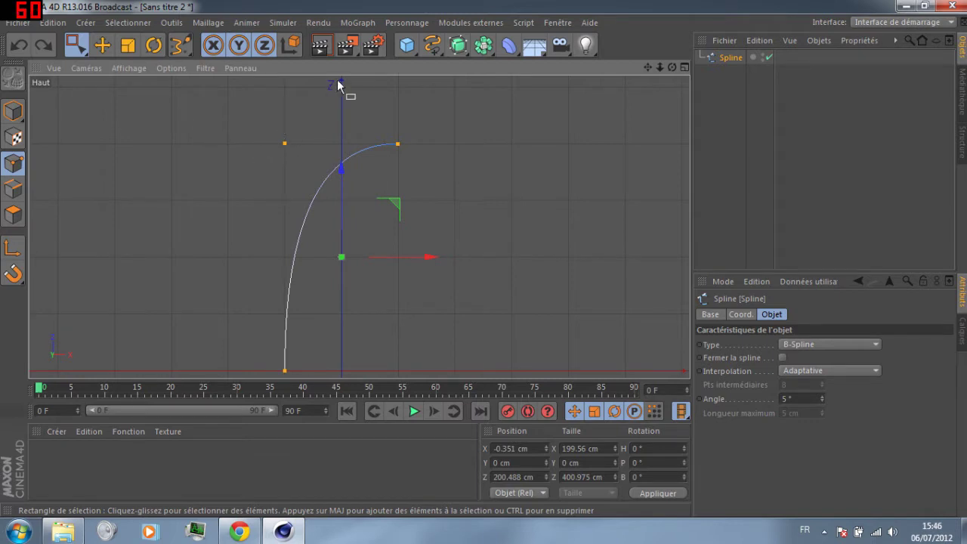
left_click(432, 44)
left_click(657, 57)
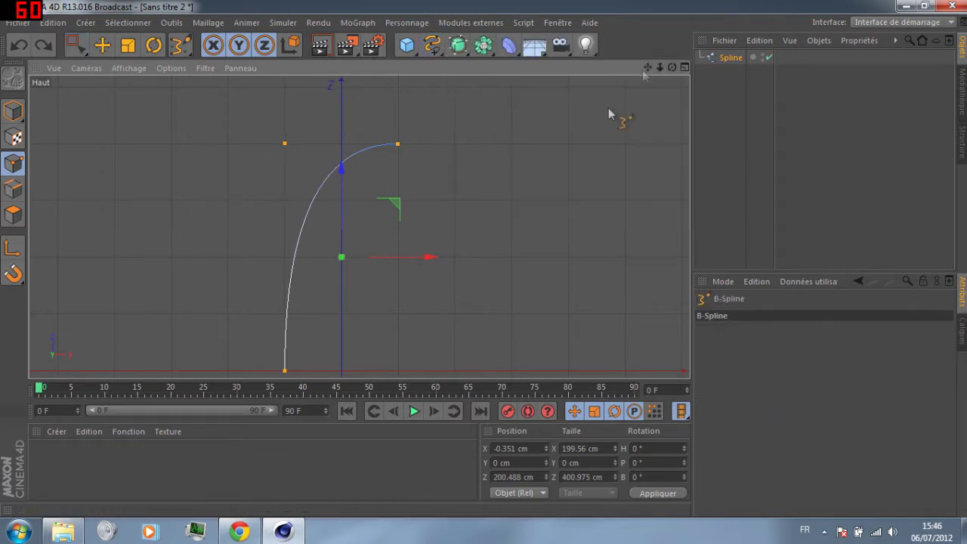
scroll(371, 376, "up", 2)
scroll(371, 375, "down", 1)
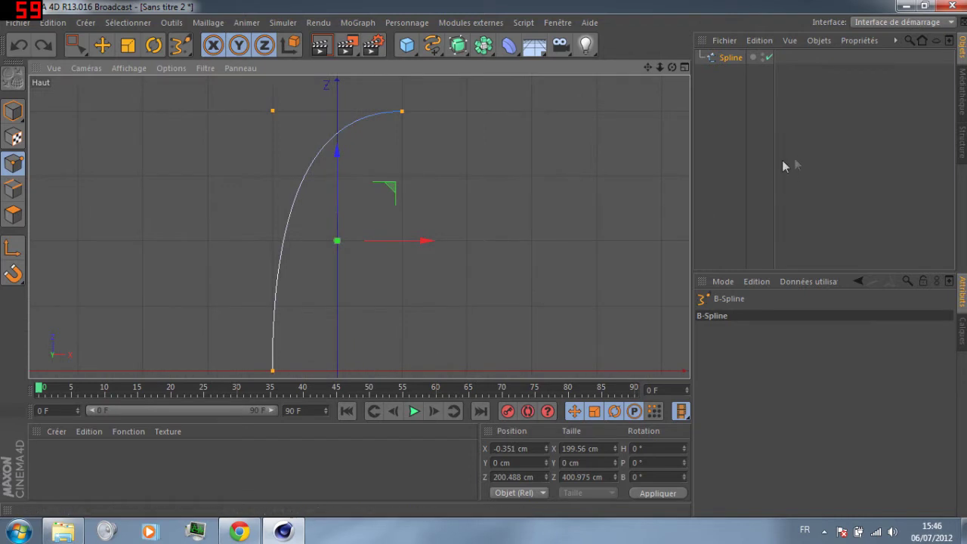
left_click(723, 164)
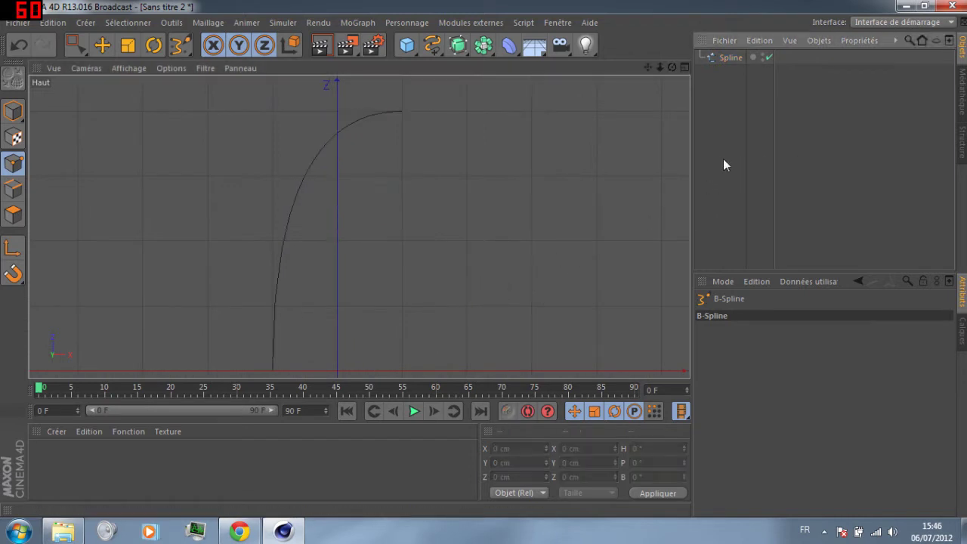
- Duplicate the spline object and move all points of the copy 100 cm along positive X
left_click(731, 61)
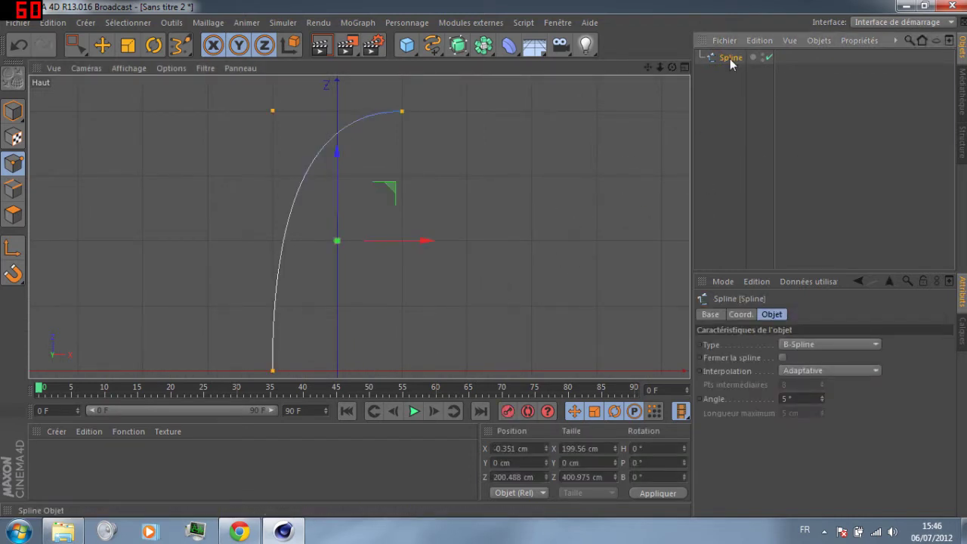
left_click_drag(723, 79, 730, 76, "ctrl")
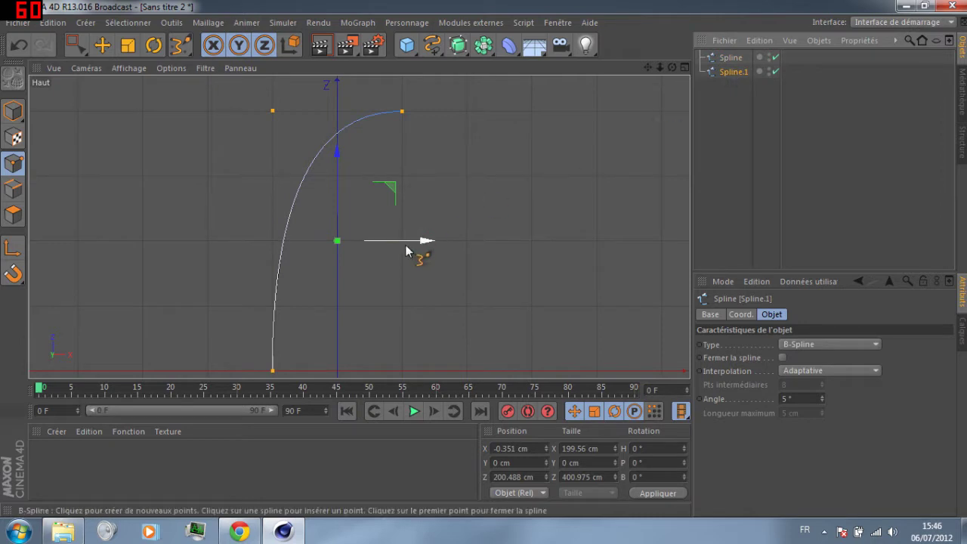
left_click(76, 46)
left_click_drag(429, 243, 496, 242)
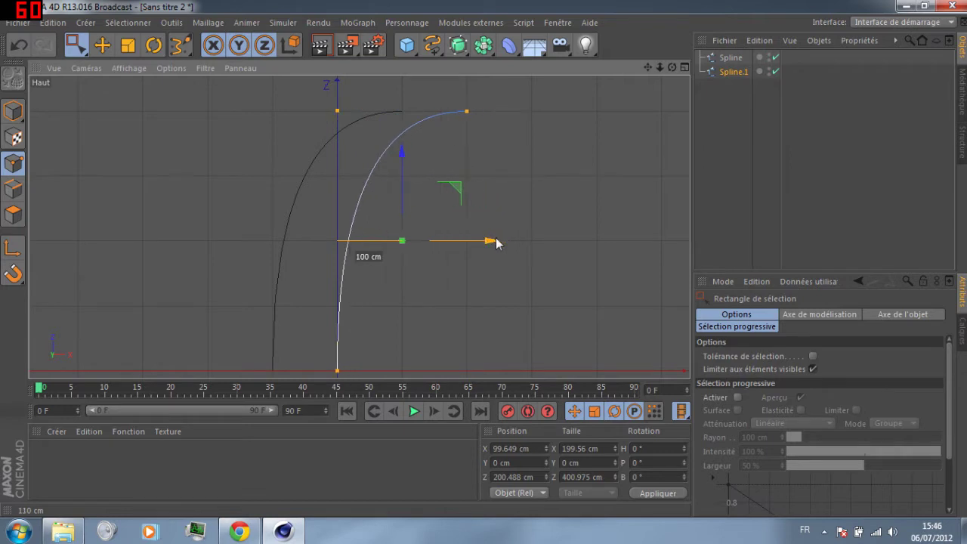
left_click_drag(496, 243, 559, 243)
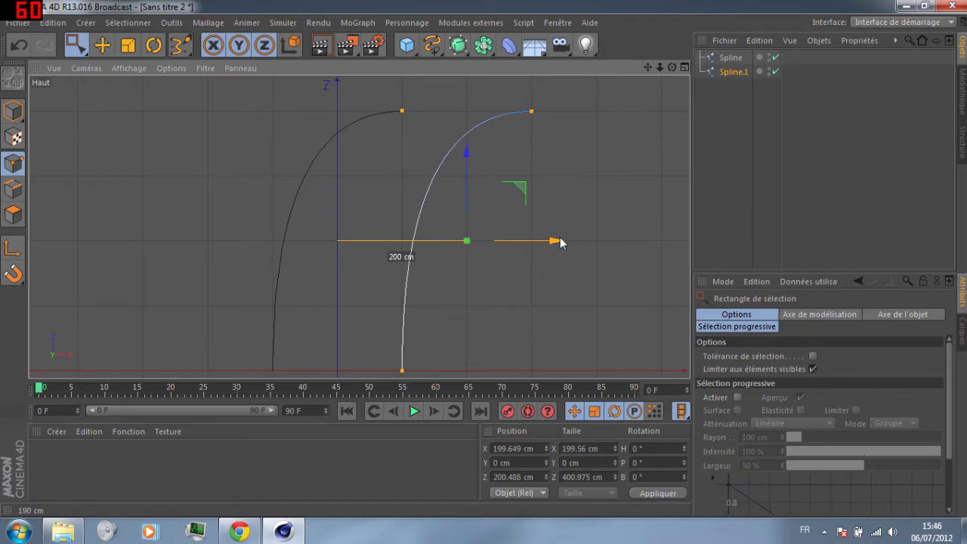
left_click_drag(560, 243, 495, 243)
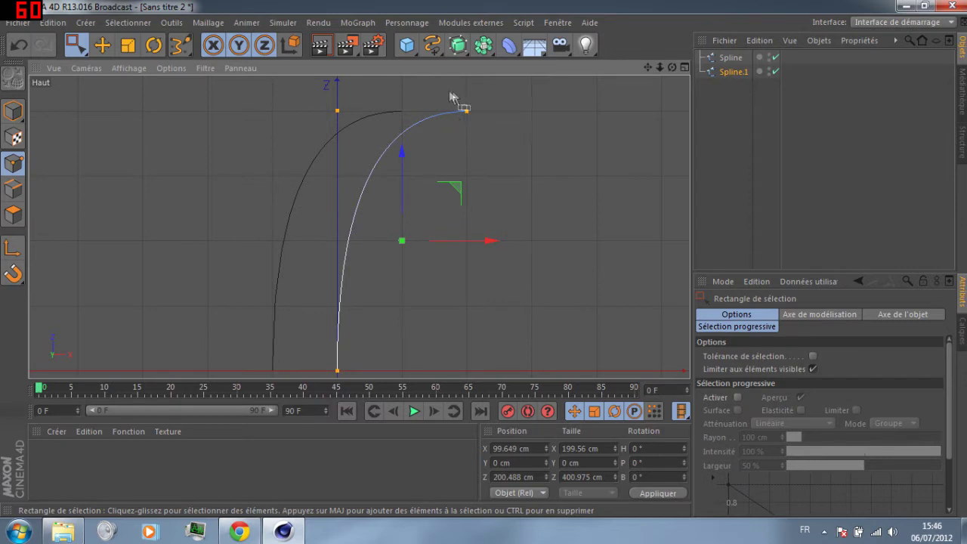
- Move the copied spline's upper end point about 100 cm back along X so it meets the original spline's tip
left_click_drag(452, 96, 473, 120)
left_click_drag(557, 114, 491, 120)
left_click(155, 185)
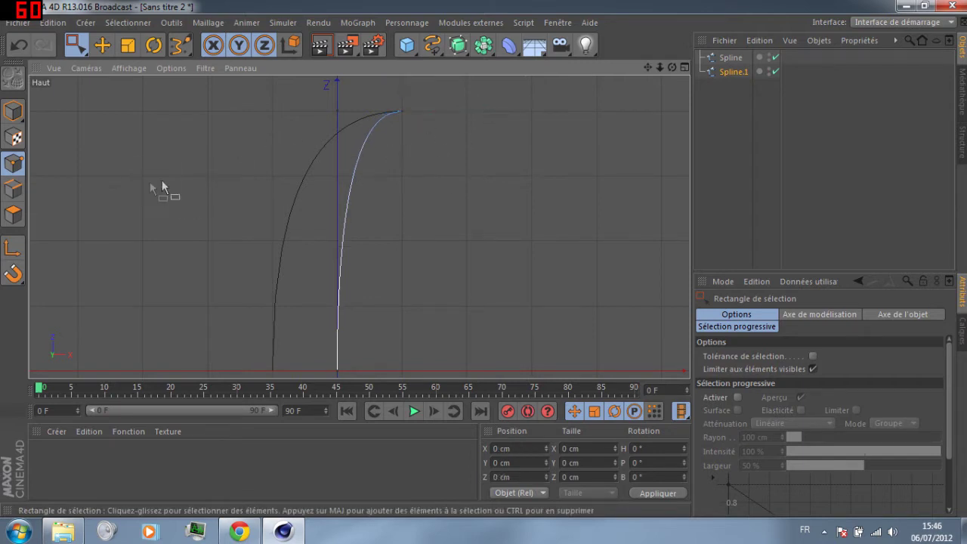
scroll(298, 316, "down", 2)
left_click(739, 171)
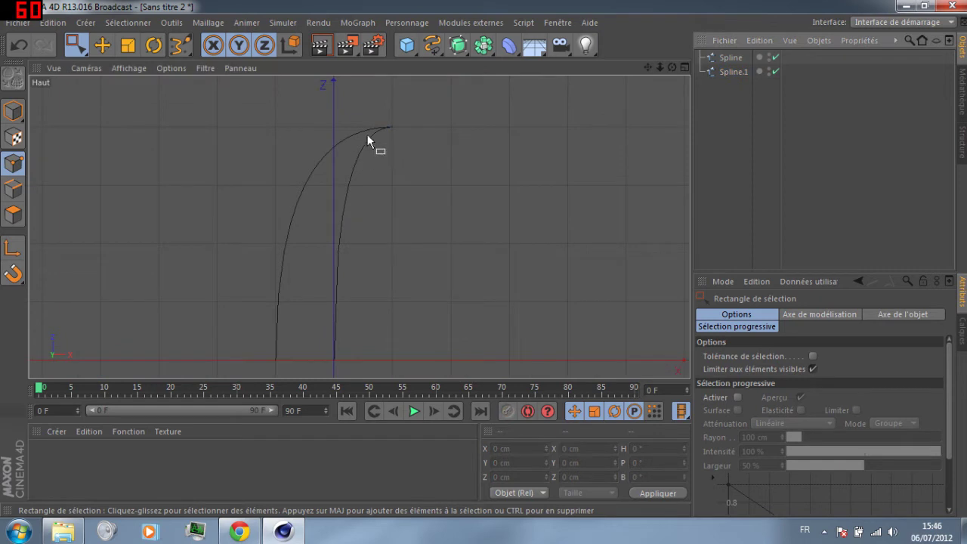
scroll(367, 159, "up", 5)
scroll(253, 201, "up", 8)
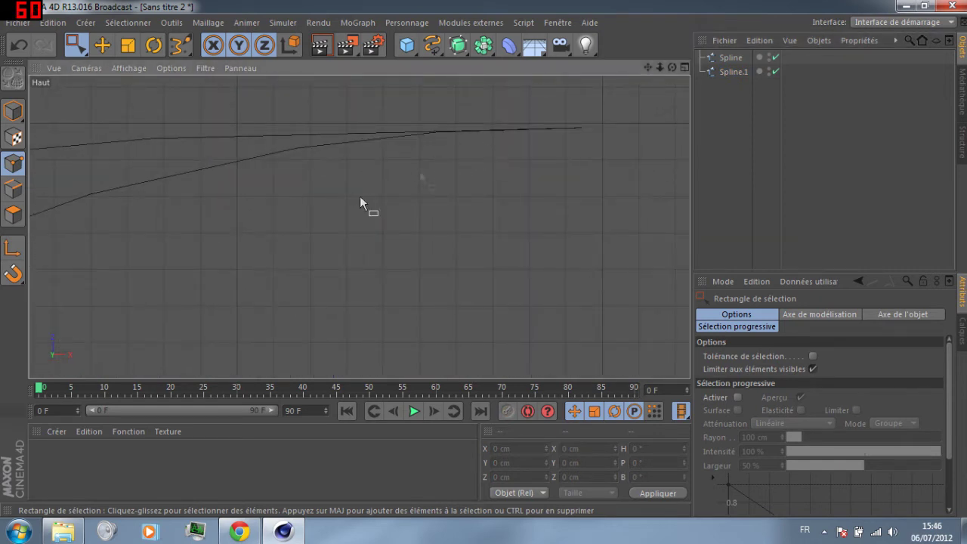
scroll(585, 125, "up", 6)
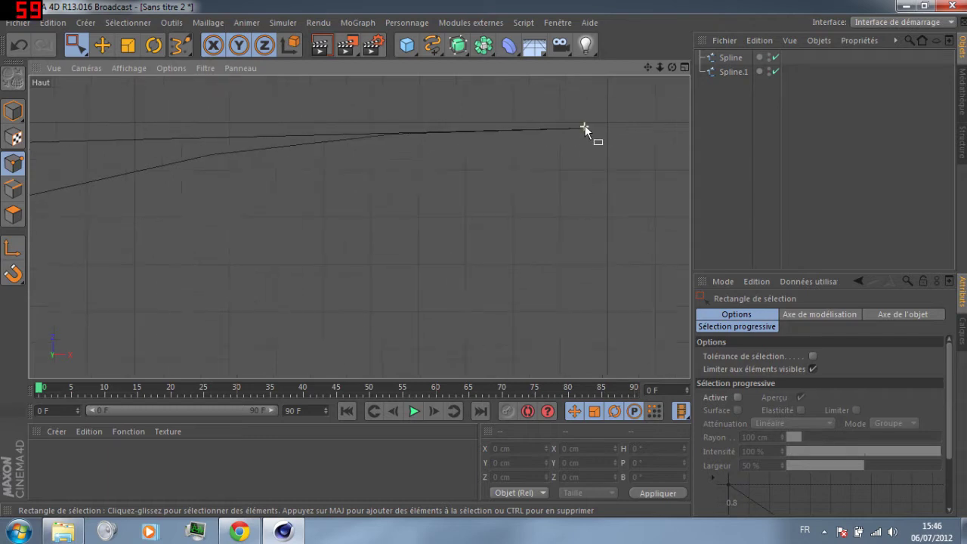
scroll(589, 126, "down", 6)
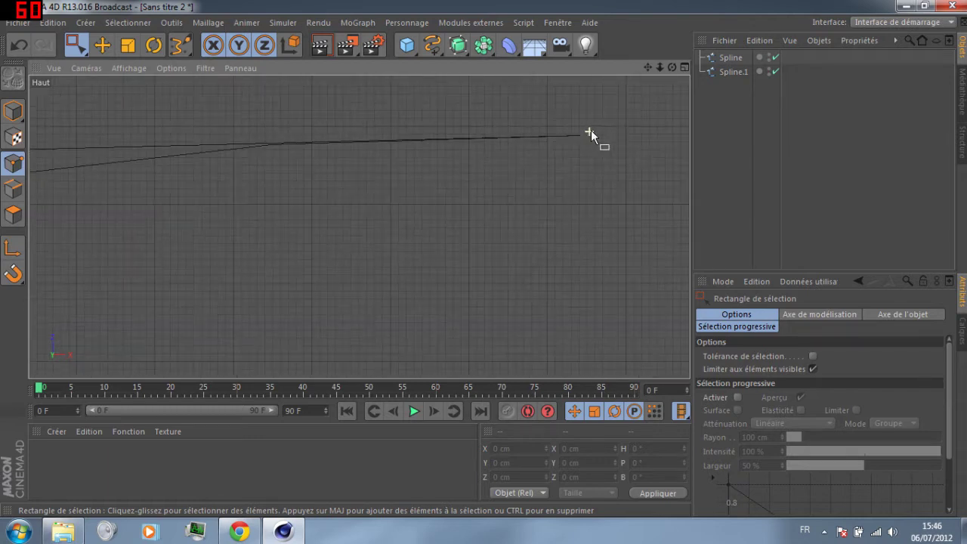
- Try moving all points of the original spline along positive X, and undo it
scroll(585, 89, "down", 6)
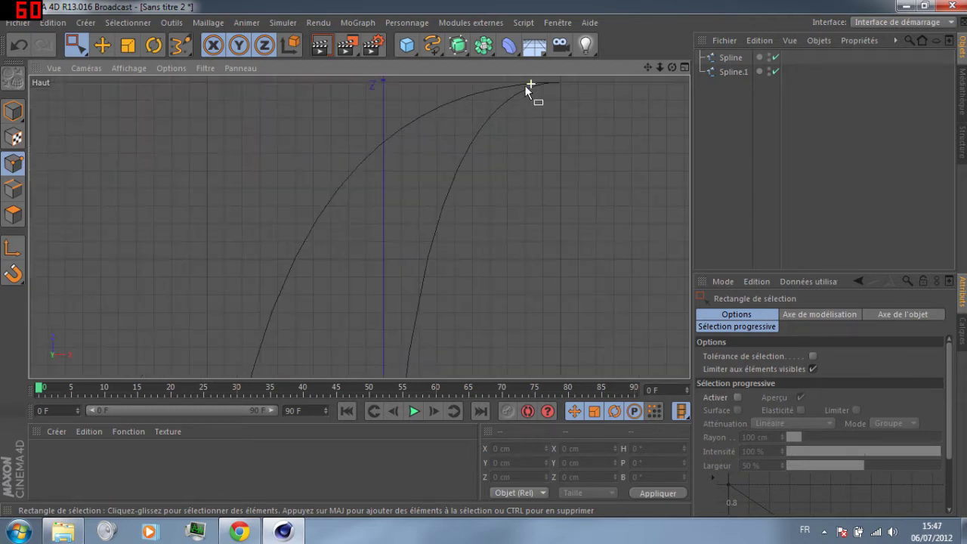
middle_click_drag(359, 297, 374, 339, "alt")
scroll(375, 336, "up", 4)
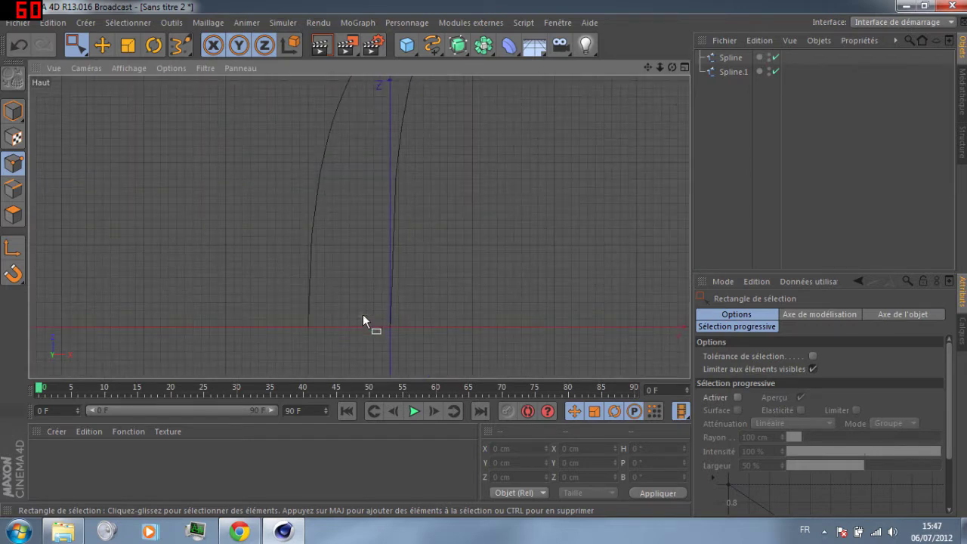
middle_click_drag(470, 162, 454, 191, "alt")
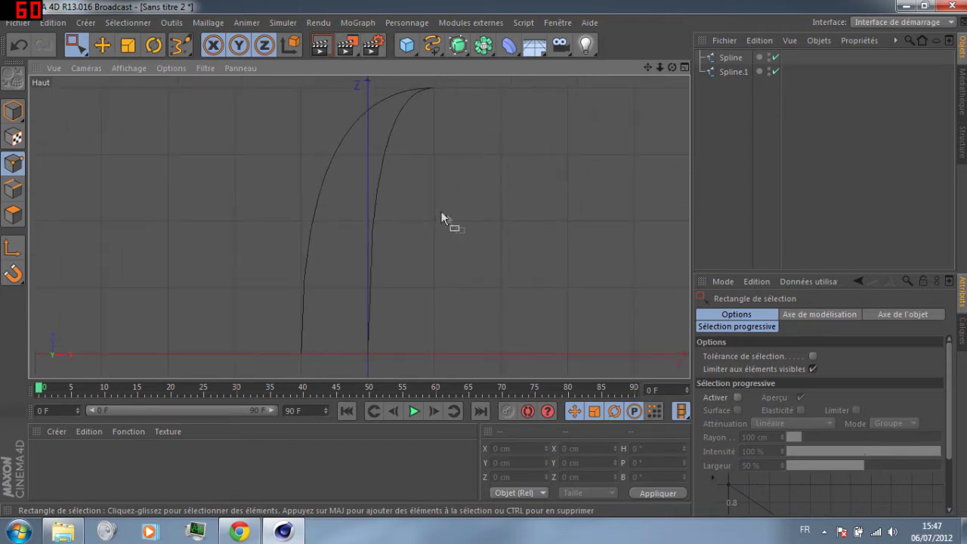
left_click(725, 59)
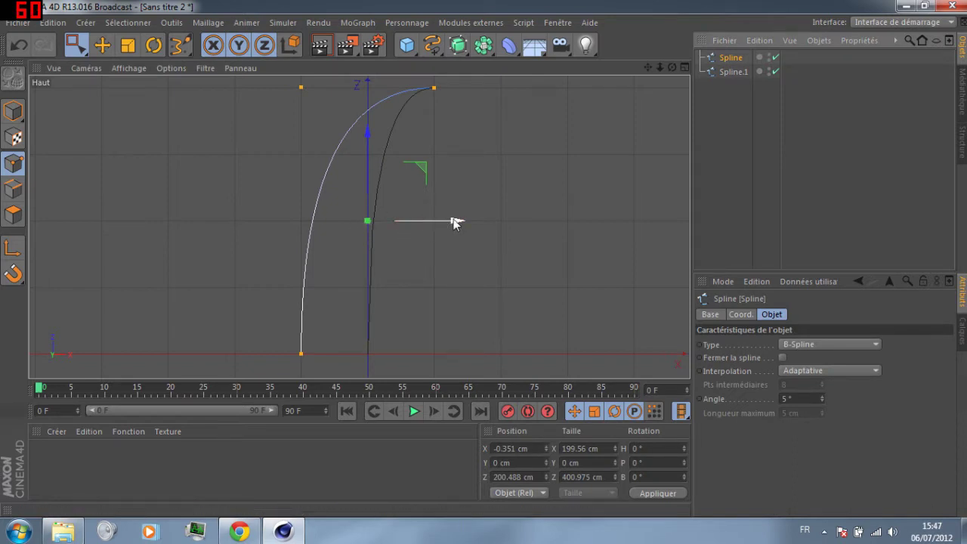
left_click_drag(455, 223, 466, 222)
key("ctrl+z")
- Duplicate the original spline again and move all points of the new copy 30 cm along positive X
left_click_drag(730, 58, 730, 84, "ctrl")
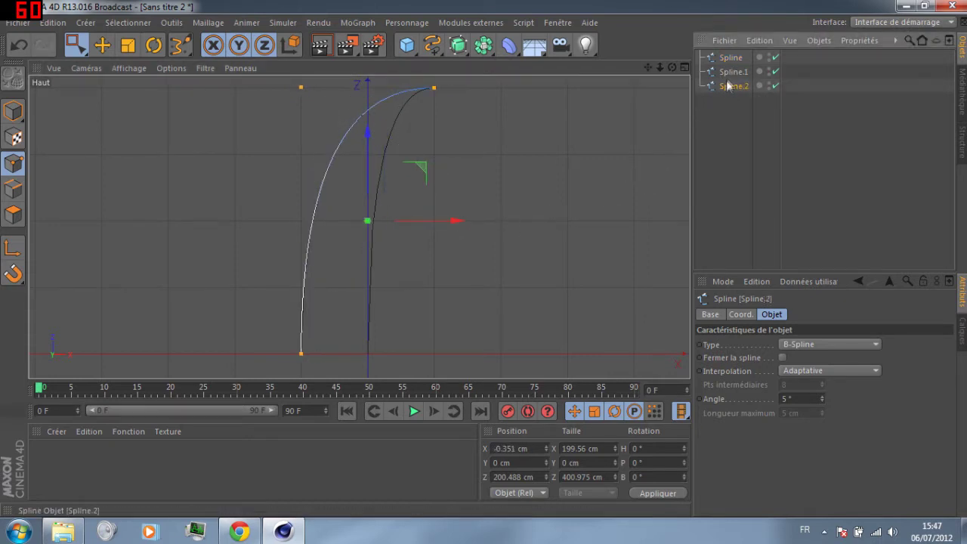
left_click(721, 106)
left_click(732, 87)
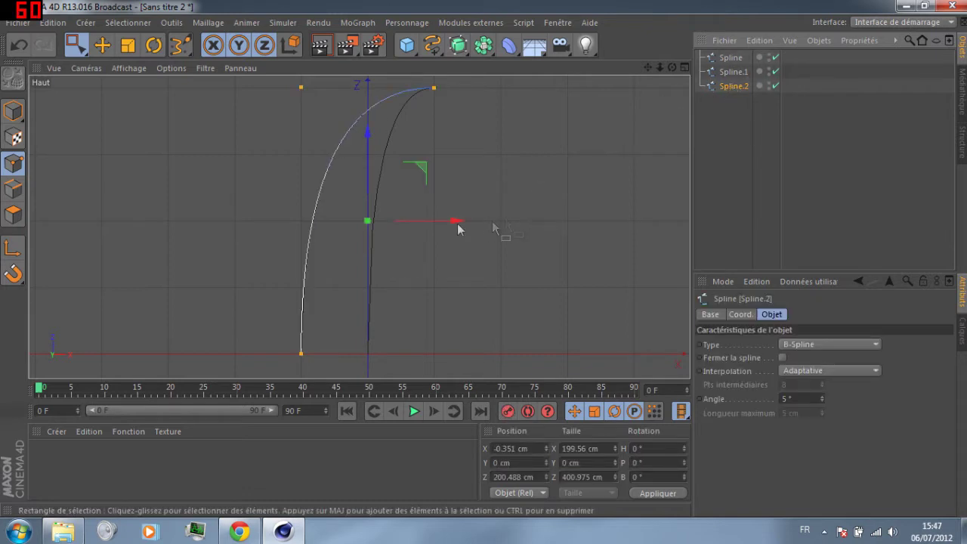
mouse_move(458, 220)
left_mouse_down()
mouse_move(486, 231)
mouse_move(466, 227)
left_mouse_up()
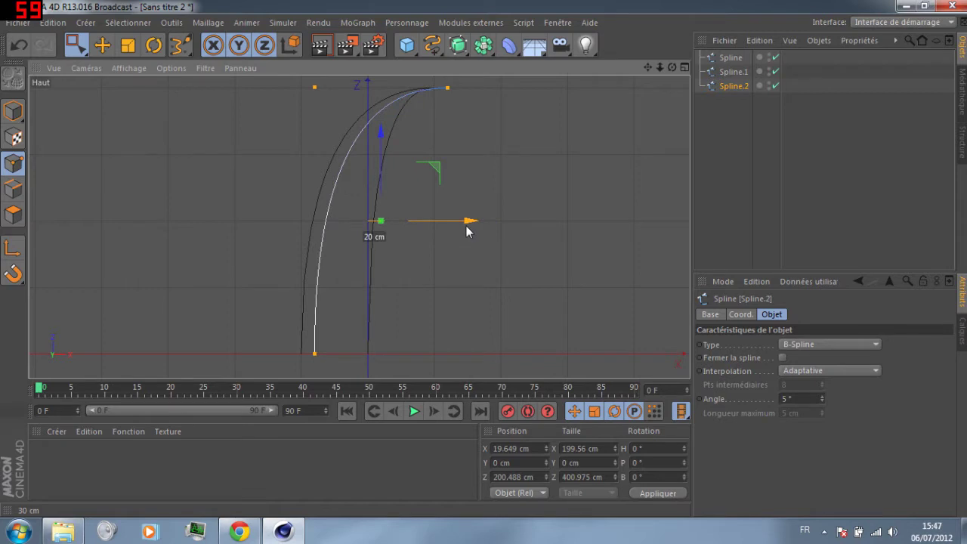
left_click_drag(466, 226, 470, 230)
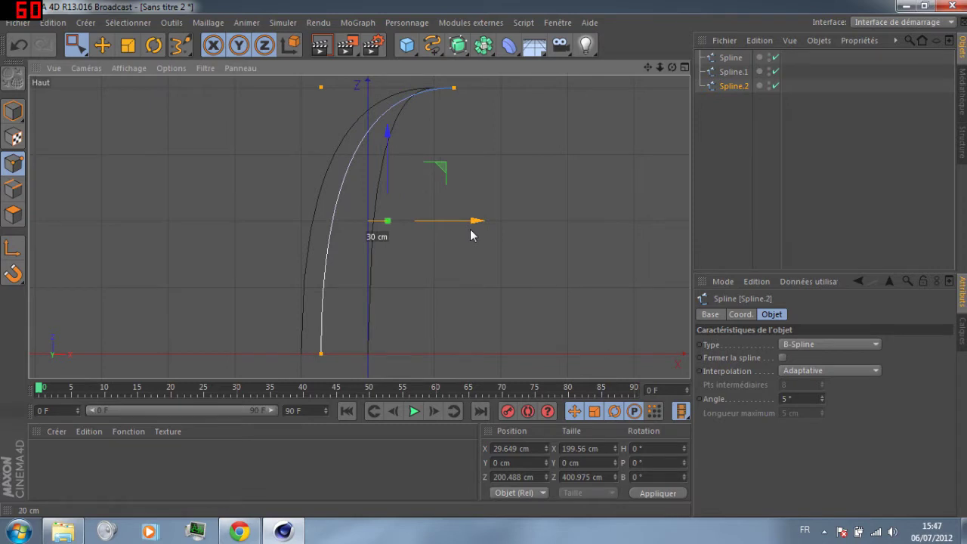
mouse_move(470, 235)
left_mouse_down()
mouse_move(485, 233)
mouse_move(460, 231)
mouse_move(468, 225)
mouse_move(471, 234)
left_mouse_up()
- Move the new middle spline's upper end point about 30 cm back along X to the shared blade tip, and clear the point selection
scroll(249, 345, "down", 2)
left_click_drag(417, 123, 407, 151)
left_click_drag(503, 139, 488, 143)
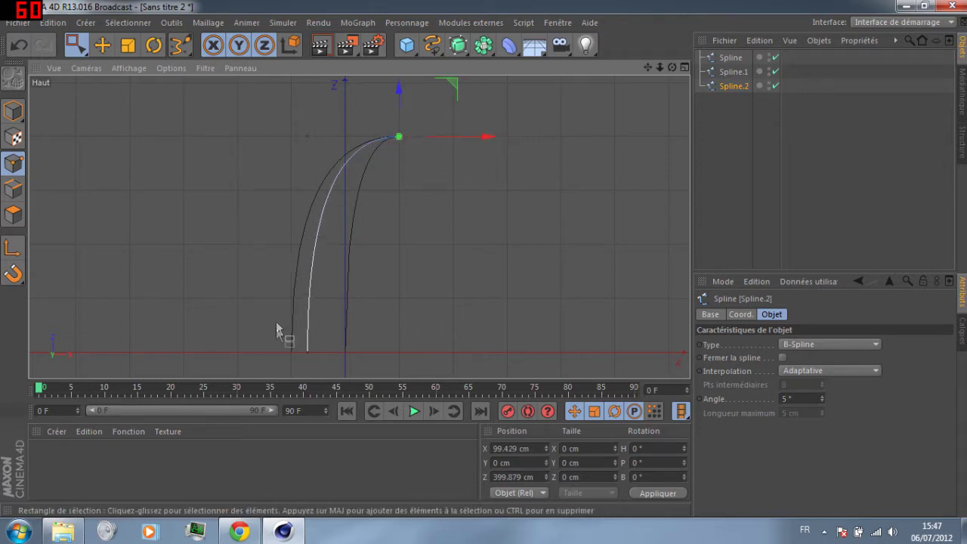
left_click(240, 228)
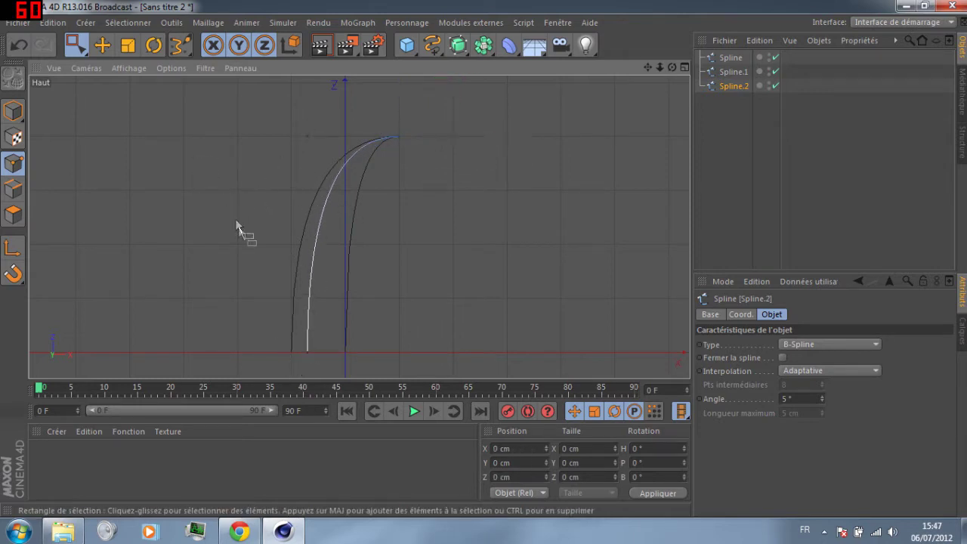
- Duplicate the middle spline and select all points of the new copy in the front view
left_click_drag(733, 86, 731, 133, "ctrl")
middle_click(545, 128)
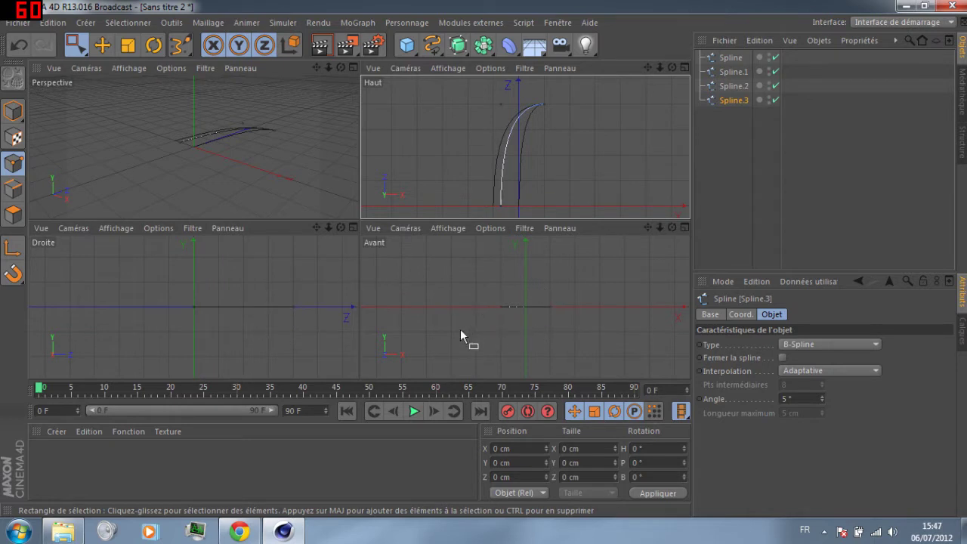
middle_click(518, 292)
scroll(347, 203, "up", 4)
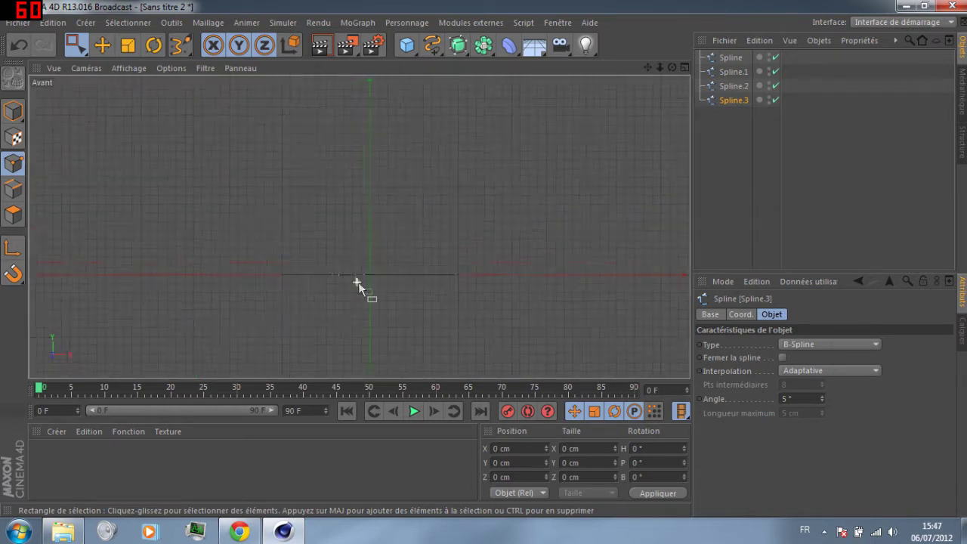
scroll(362, 217, "down", 4)
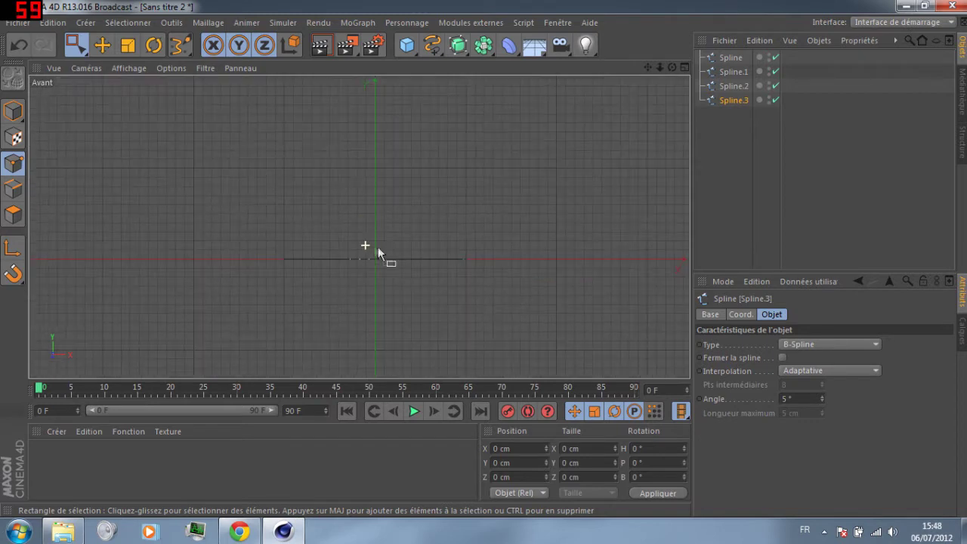
left_click_drag(311, 213, 506, 350)
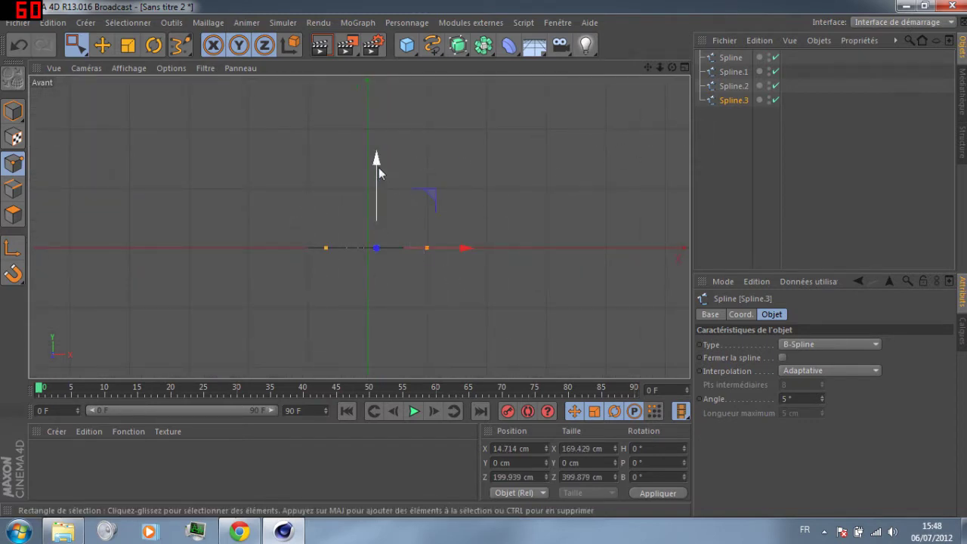
- Try raising all points of Spline.2 by 20 cm along Y, check it in perspective, and undo it
left_click(732, 86)
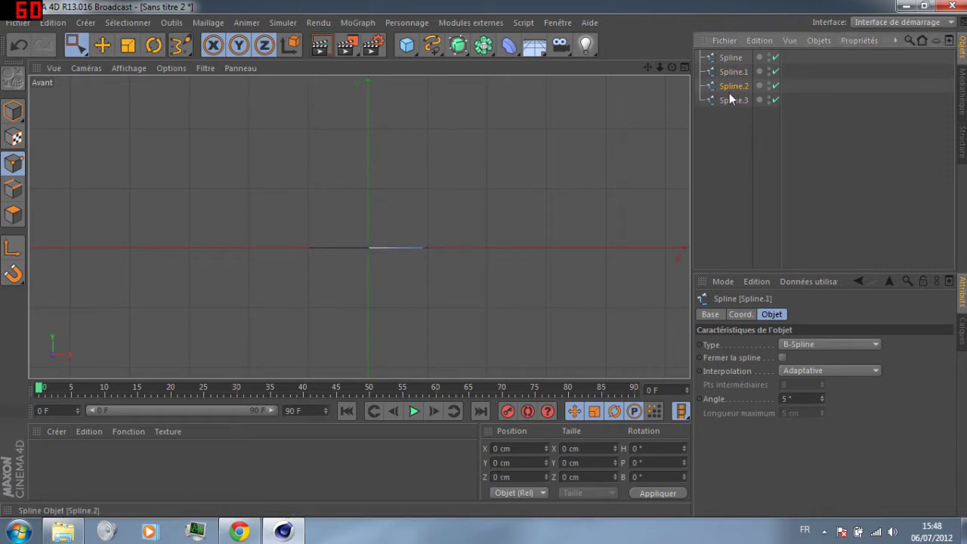
mouse_move(378, 160)
left_mouse_down()
mouse_move(401, 106)
mouse_move(387, 147)
left_mouse_up()
middle_click(455, 211)
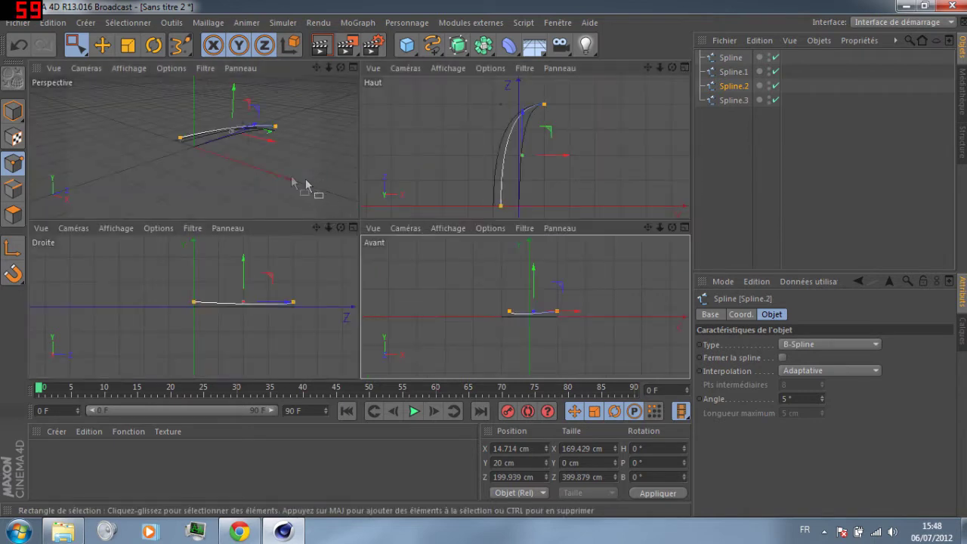
middle_click(249, 115)
scroll(419, 186, "up", 8)
scroll(555, 166, "up", 5)
scroll(555, 166, "down", 5)
key("ctrl+z")
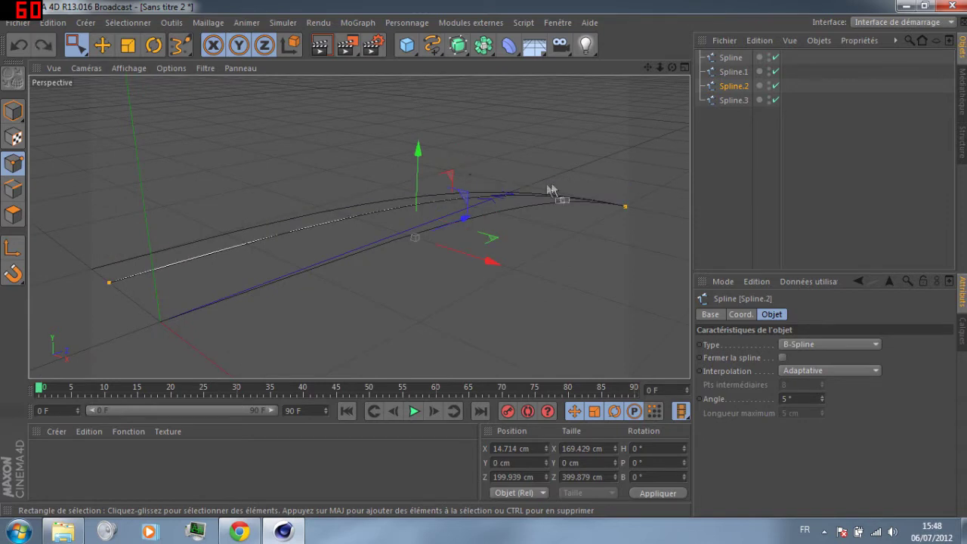
- Raise all points of Spline.2 by 10 cm along Y in the front view
middle_click(580, 156)
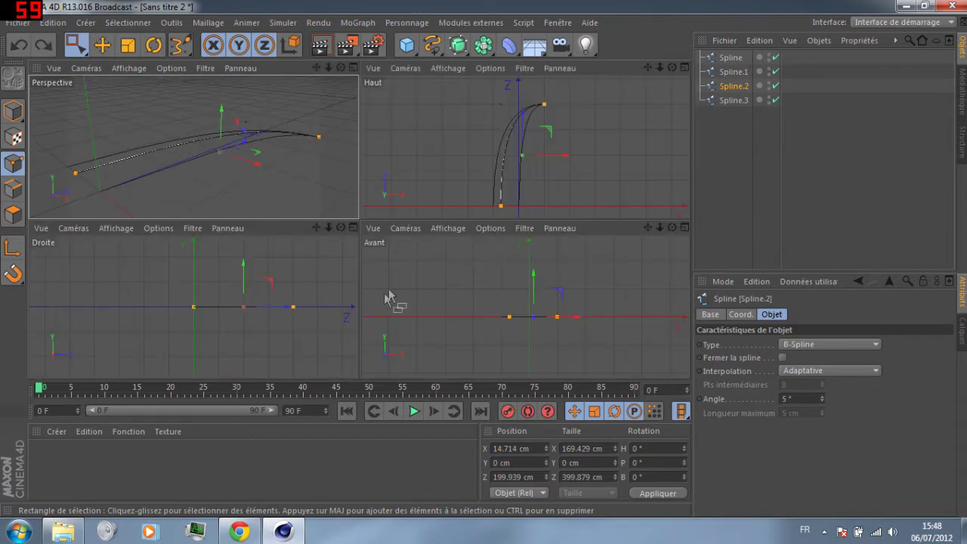
middle_click(455, 292)
middle_click(448, 282)
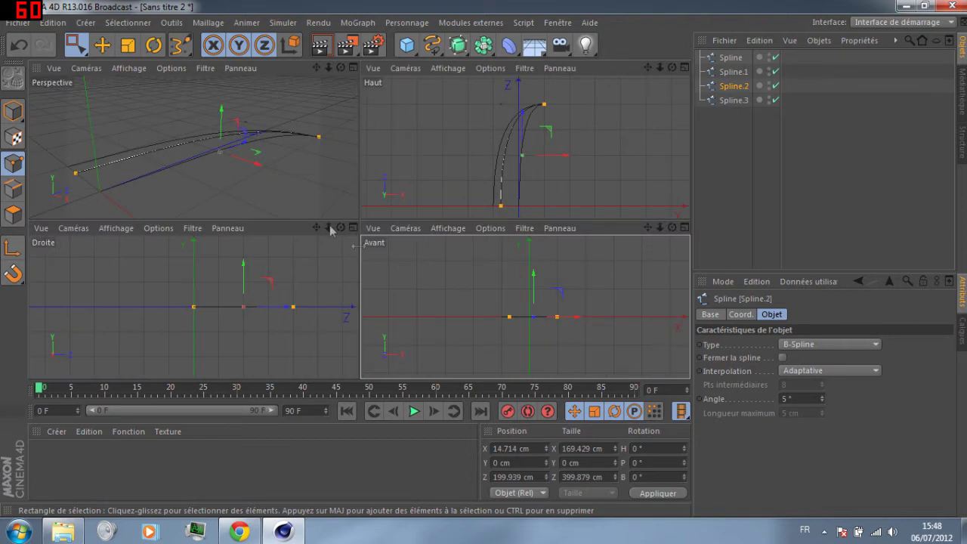
left_click_drag(49, 87, 343, 209)
middle_click(492, 310)
mouse_move(378, 158)
left_mouse_down()
mouse_move(386, 142)
mouse_move(381, 150)
left_mouse_up()
scroll(368, 254, "up", 5)
scroll(401, 250, "up", 4)
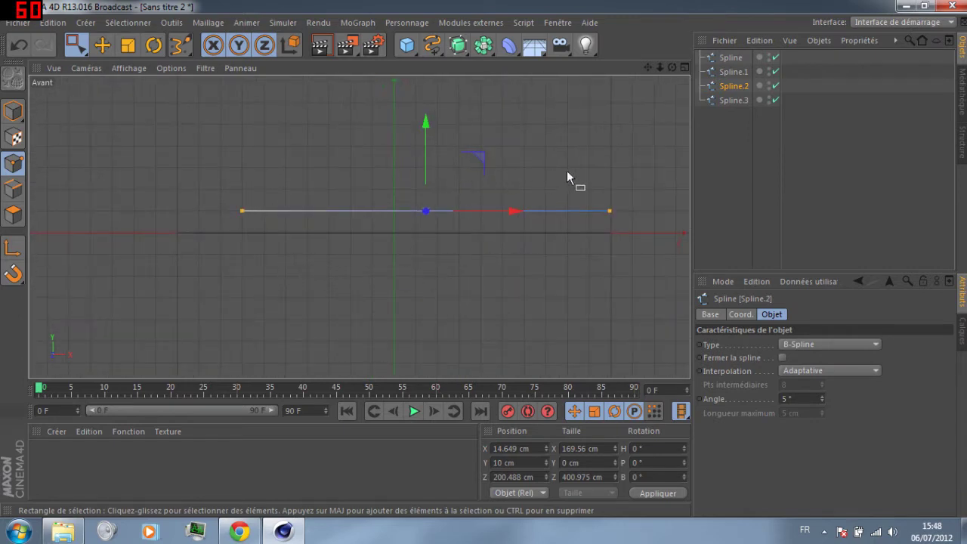
- Lower the tip point of Spline.2 by 10 cm to Y 0 so it meets the other splines, and check the shape in perspective
left_click_drag(579, 151, 651, 238)
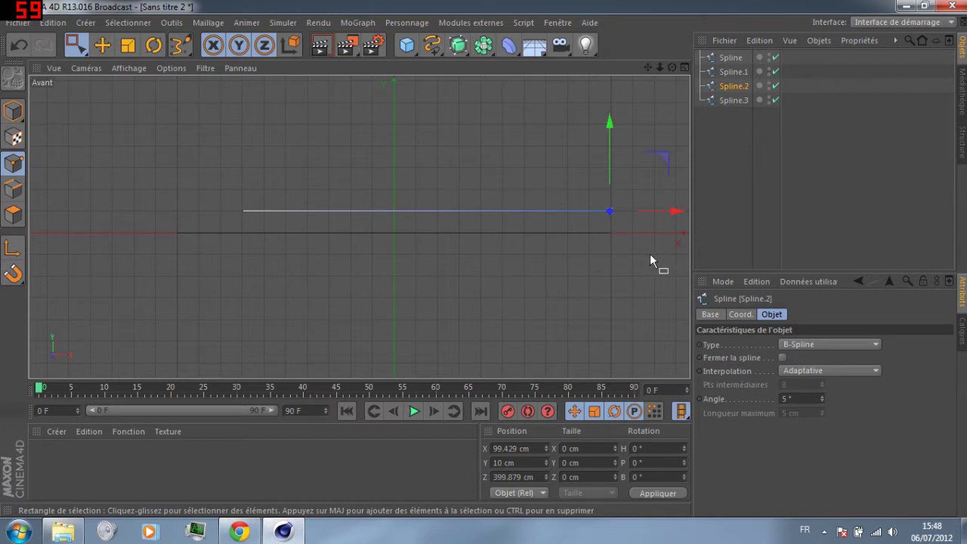
left_click_drag(610, 117, 610, 139)
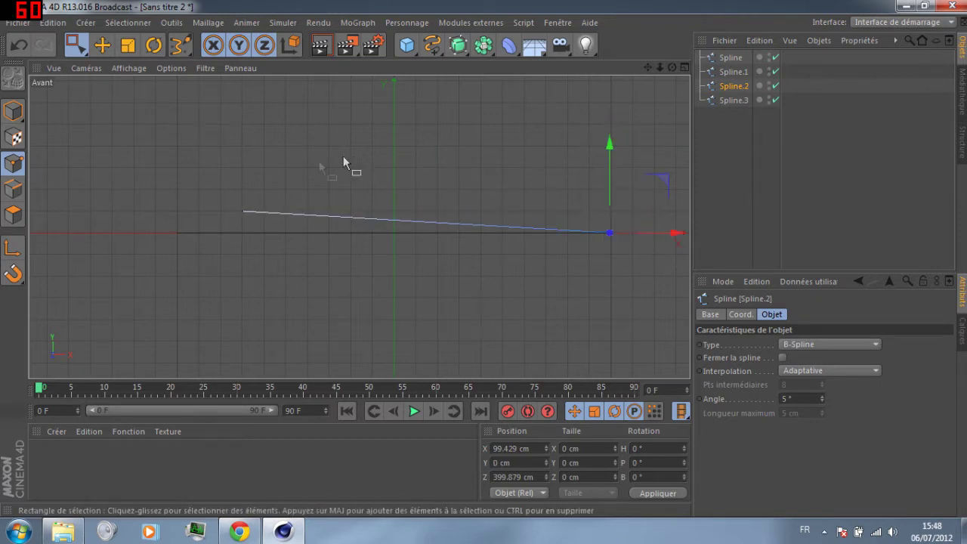
middle_click(366, 368)
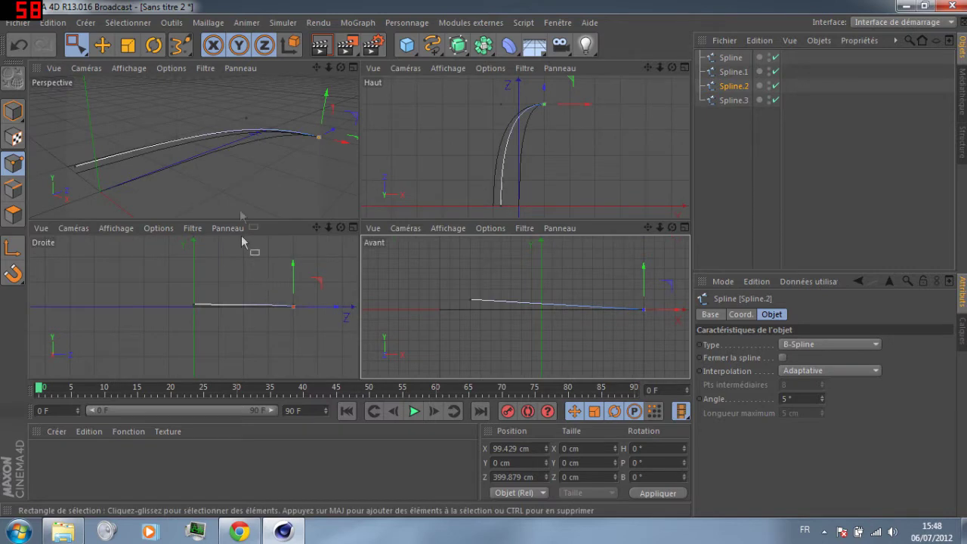
middle_click(227, 121)
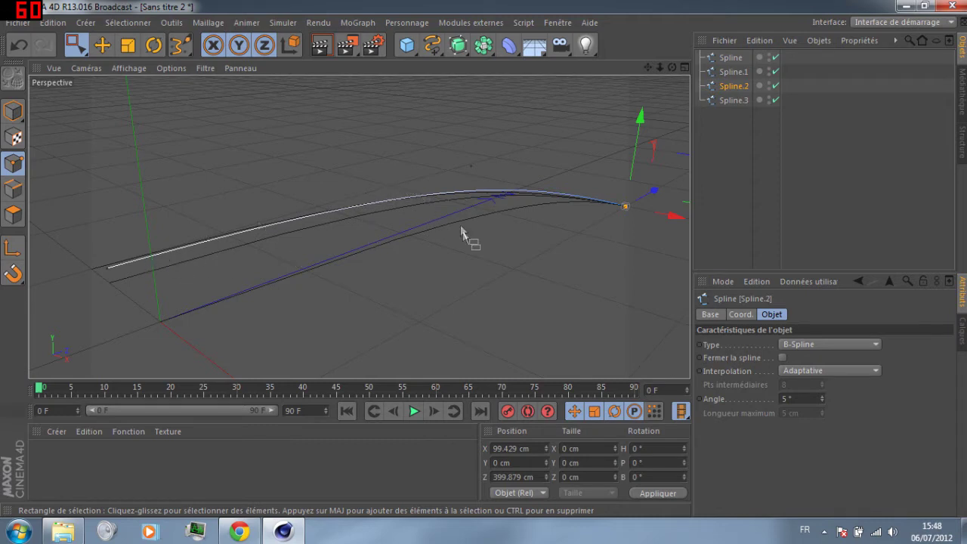
middle_click(498, 276)
middle_click(298, 195)
left_click_drag(435, 267, 554, 280, "alt")
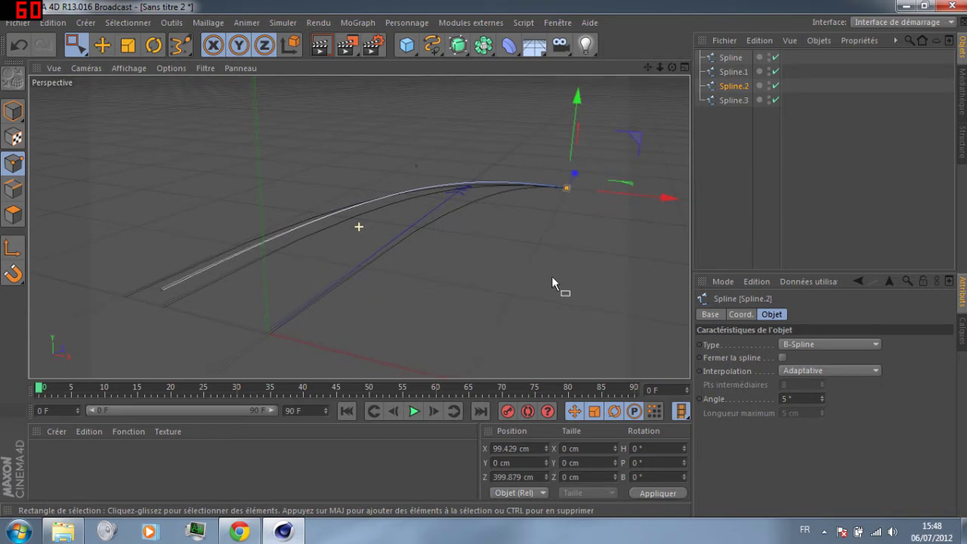
- Lower all points of Spline.3 by 10 cm along Y in the front view
middle_click(440, 241)
middle_click(531, 312)
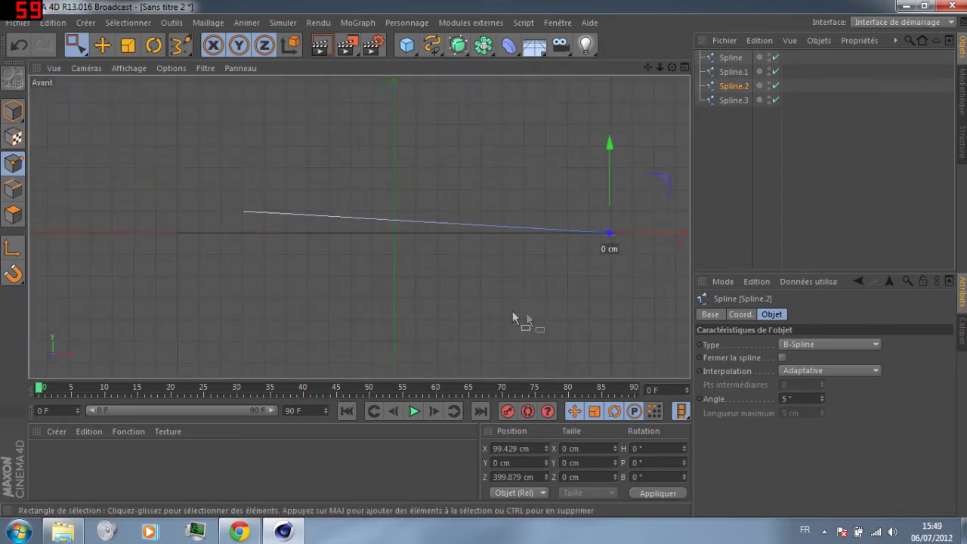
left_click_drag(145, 163, 489, 295, "shift")
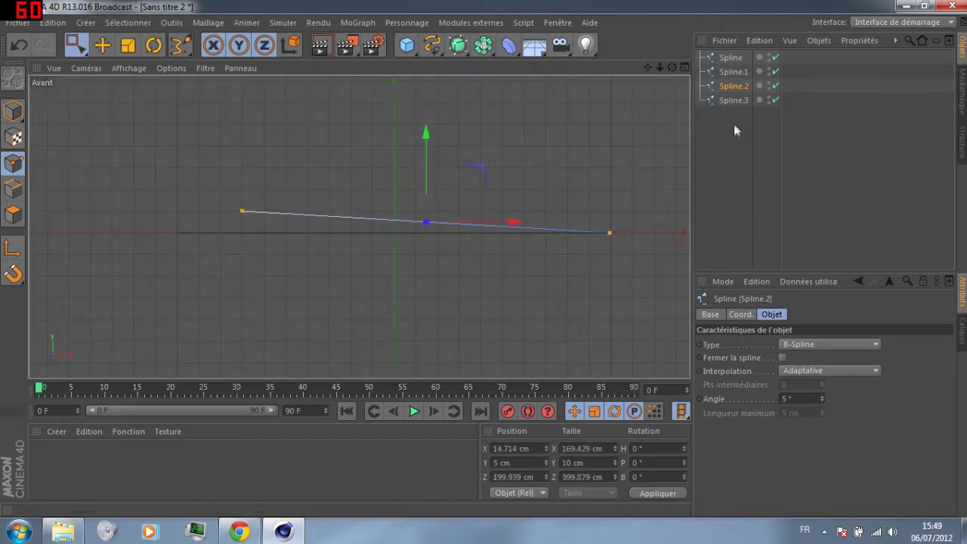
left_click(732, 99)
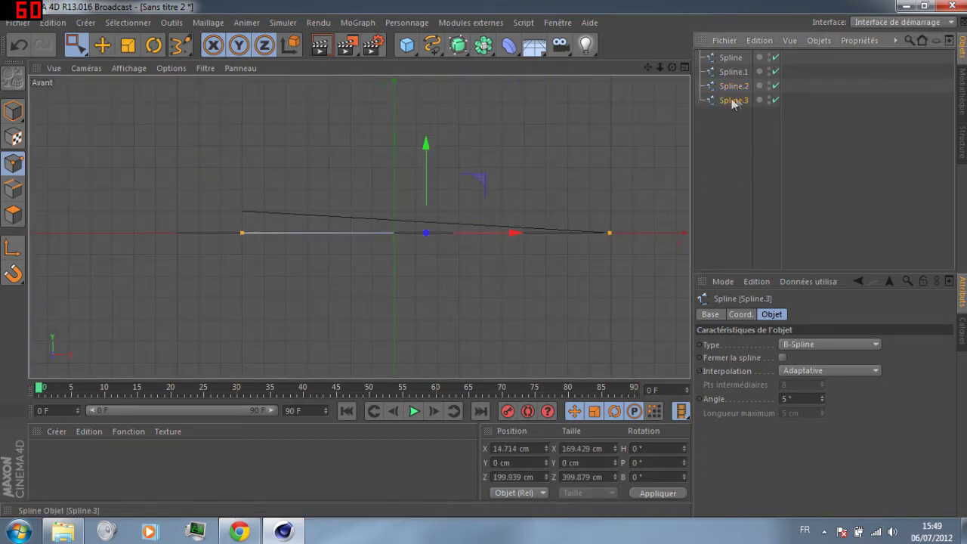
middle_click(323, 265)
left_click_drag(57, 89, 90, 123)
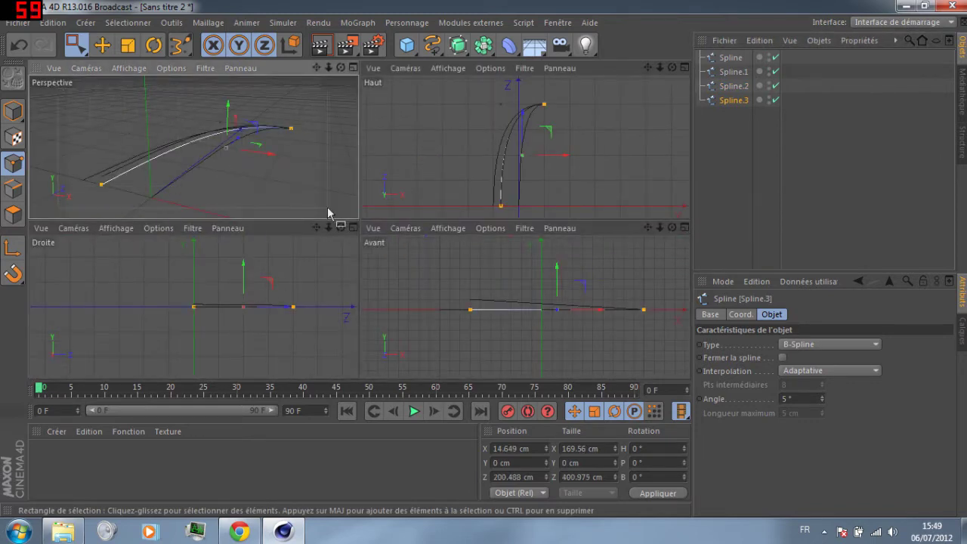
middle_click(484, 315)
left_click_drag(428, 141, 432, 162)
- Raise the tip point of Spline.3 by 10 cm to Y 0 to meet the shared tip, and inspect the four splines in perspective
left_click(609, 253)
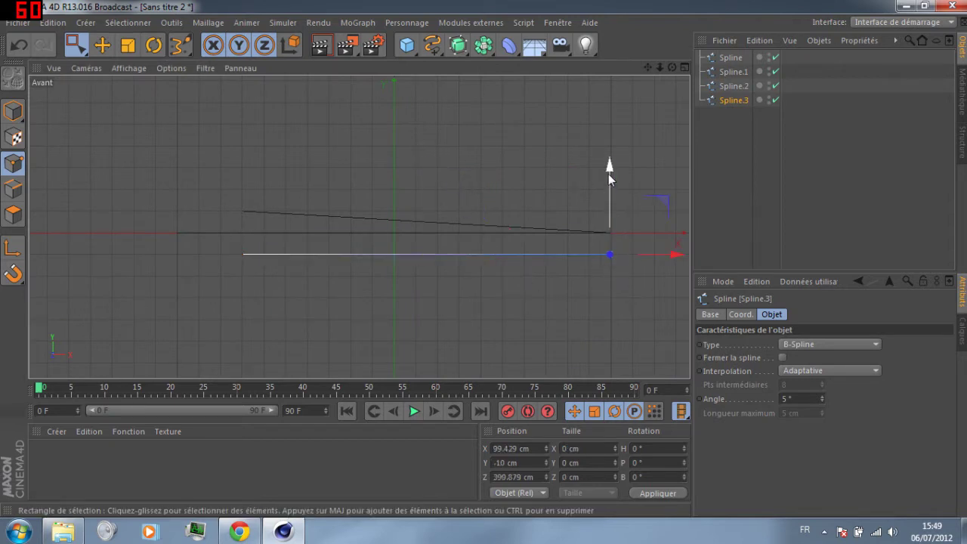
left_click_drag(609, 172, 609, 154)
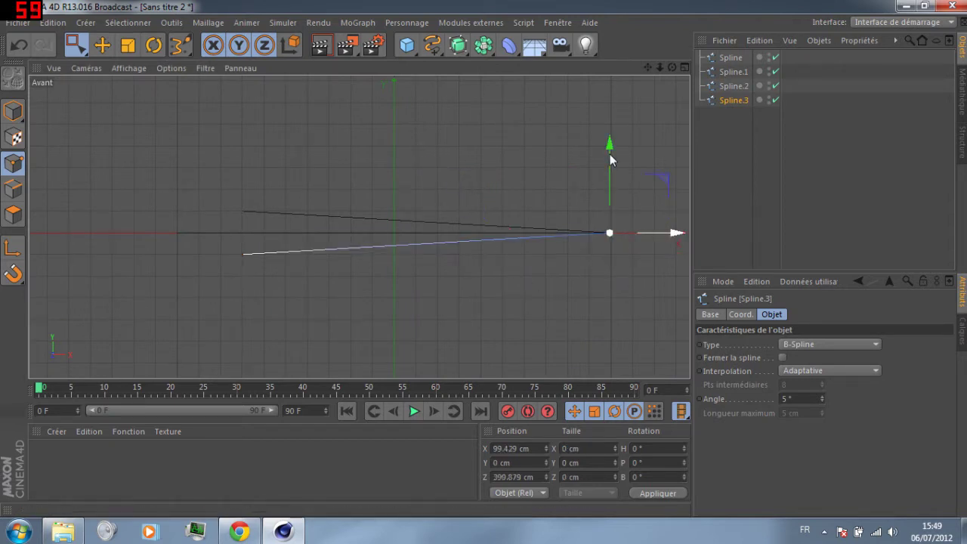
middle_click(474, 139)
middle_click(185, 147)
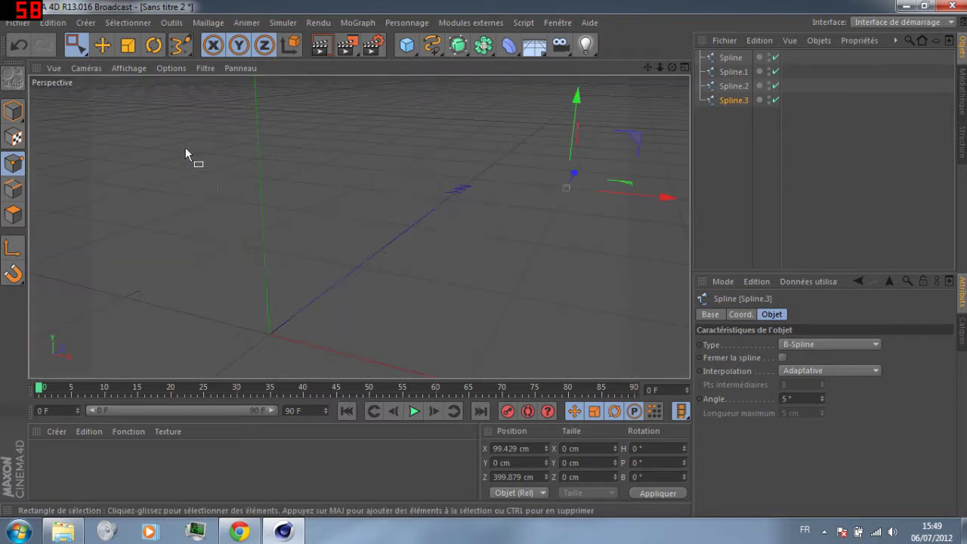
middle_click(370, 298)
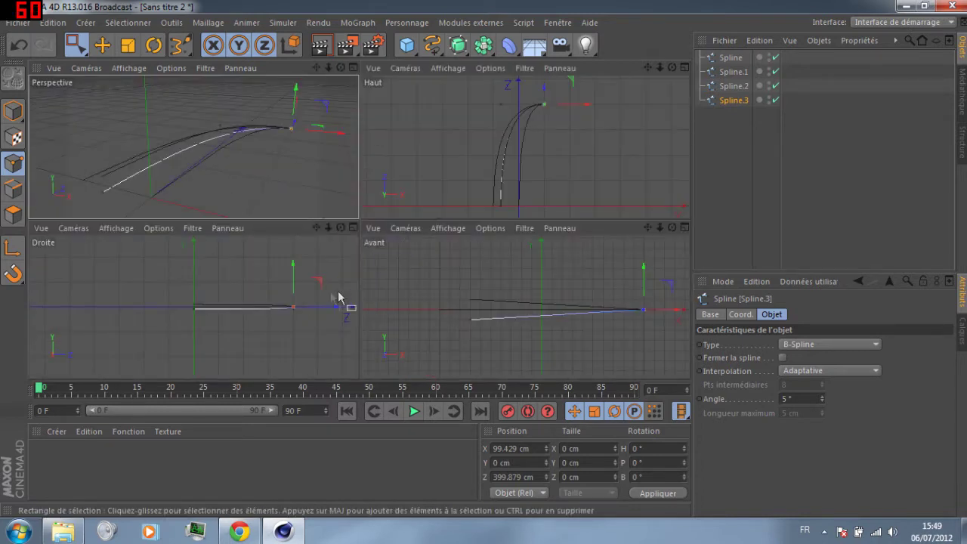
middle_click(257, 200)
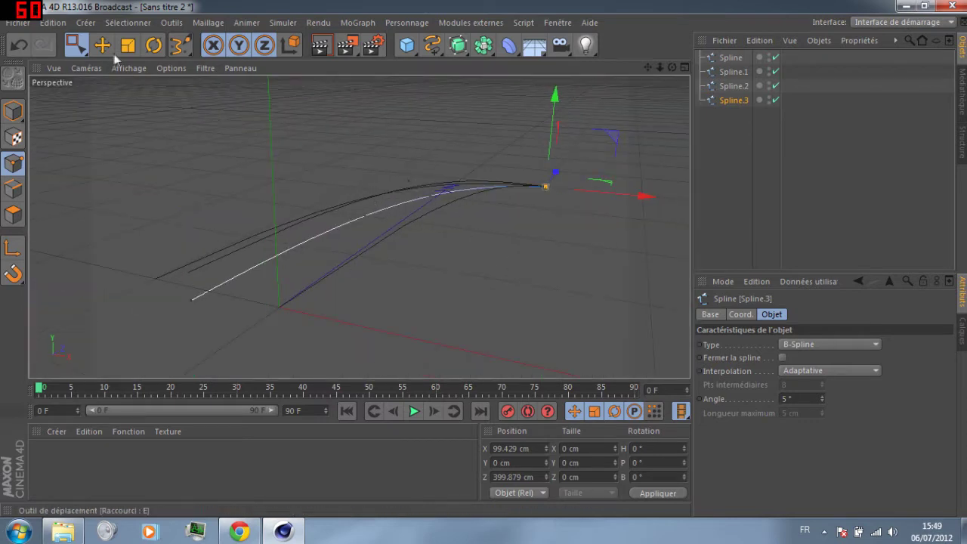
left_click(216, 151)
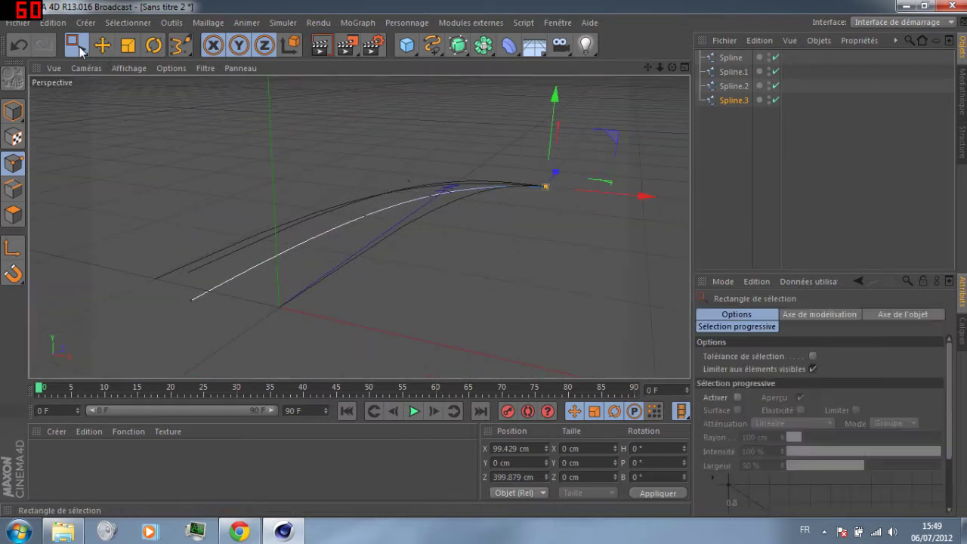
- Add a Peau NURBS object and nest all four splines inside it to skin the blade
left_click(707, 146)
left_click_drag(486, 229, 633, 145, "alt")
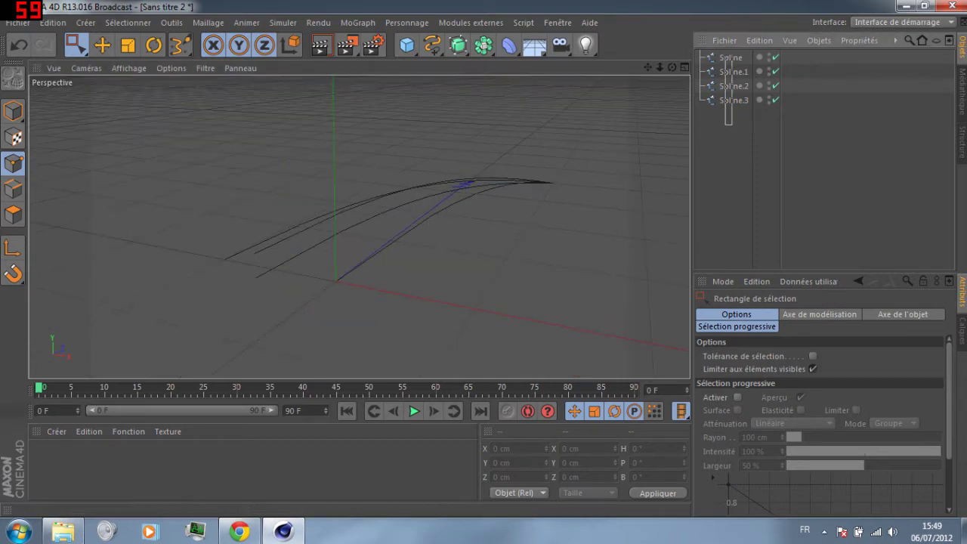
key("ctrl+a")
left_click_drag(448, 48, 644, 80)
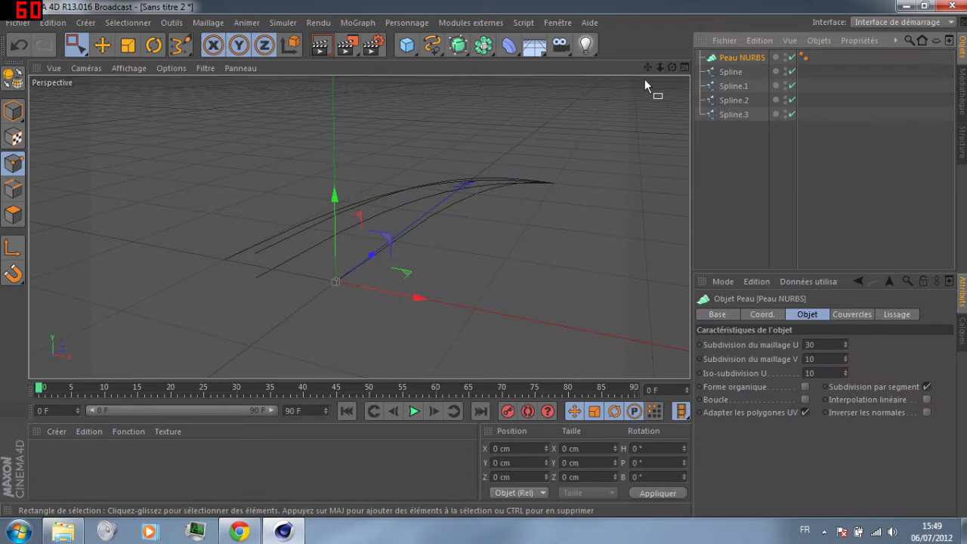
left_click_drag(740, 65, 736, 58)
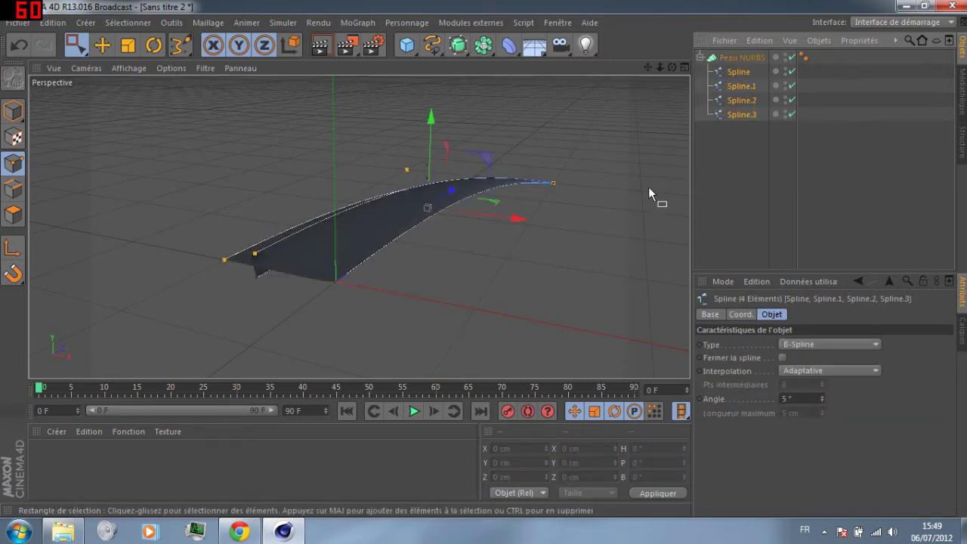
left_click(191, 287)
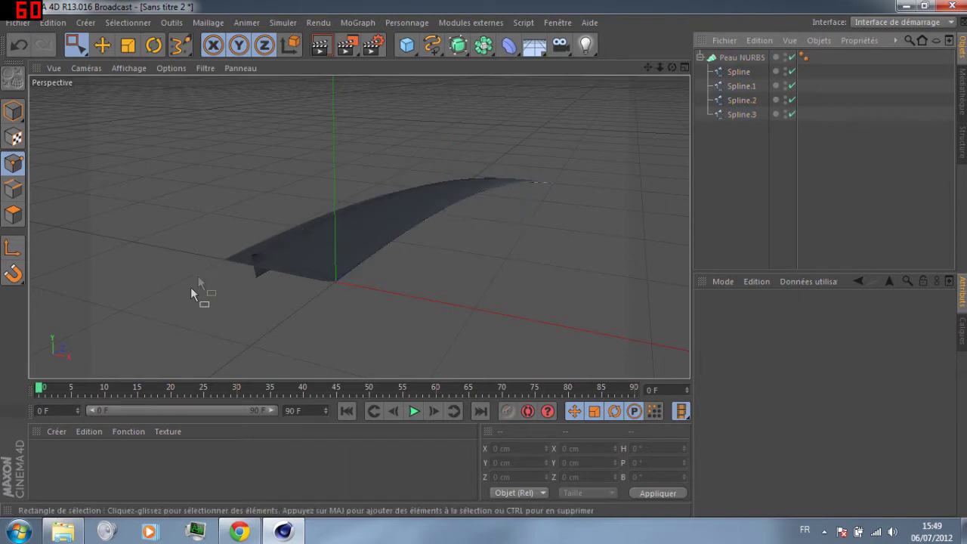
left_click_drag(190, 287, 250, 302, "alt")
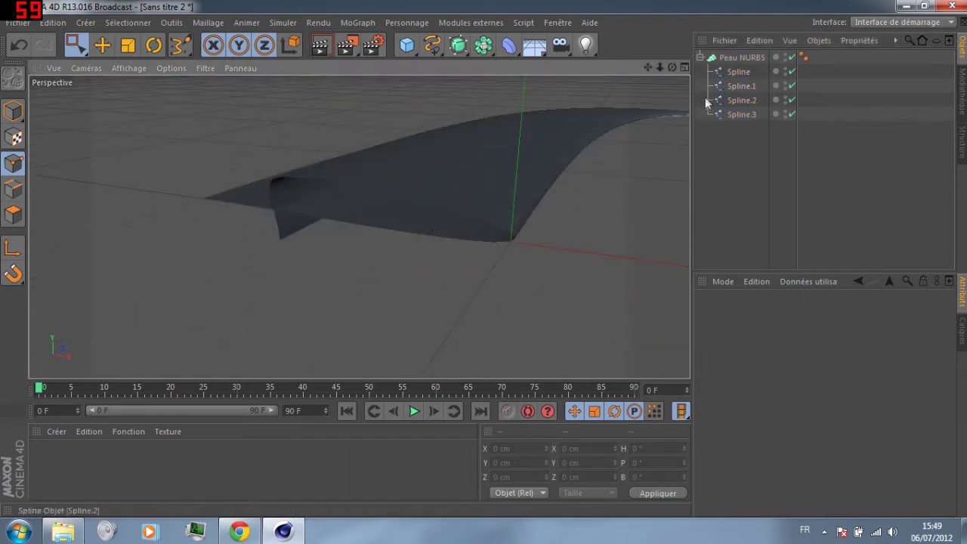
- Reorder the splines inside the Peau NURBS by placing Spline.2 between Spline and Spline.1
left_click(736, 72)
left_click(741, 88)
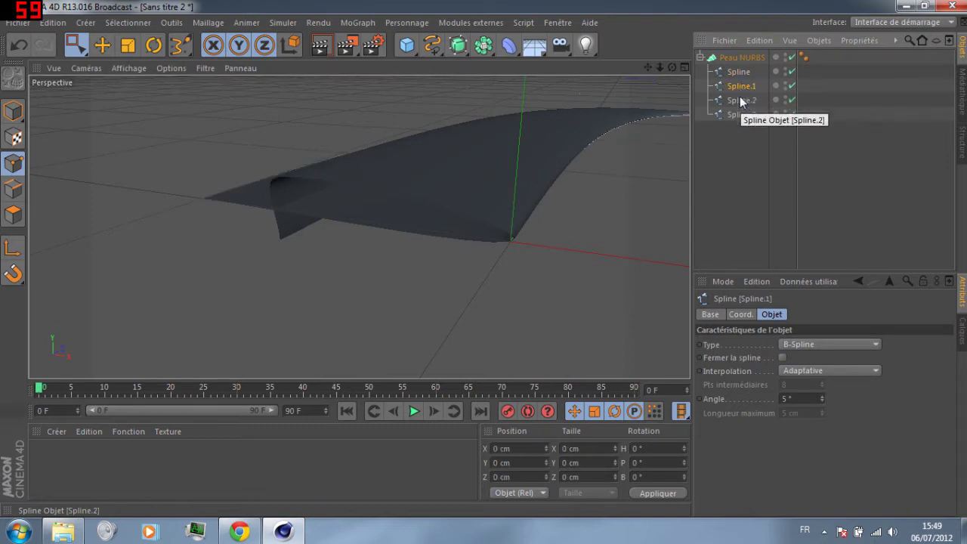
left_click(744, 102)
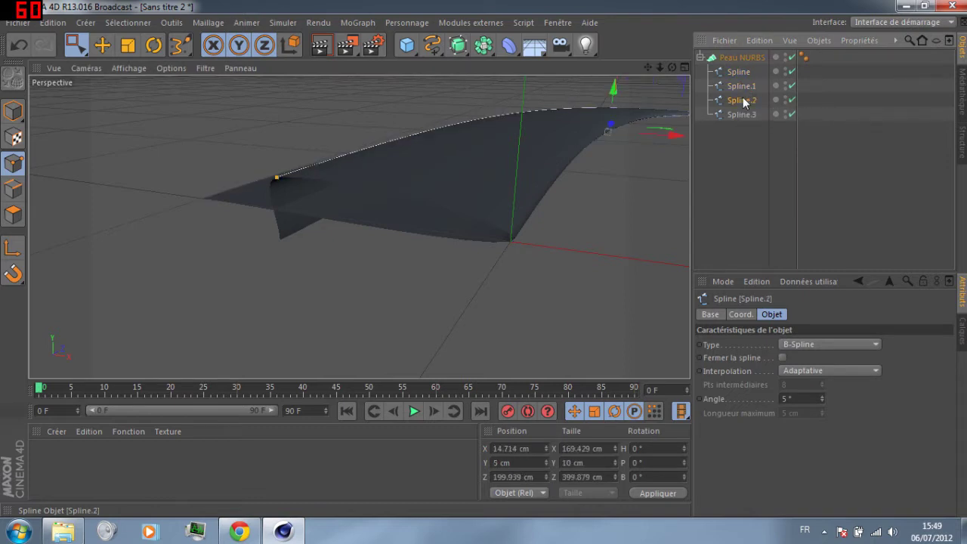
left_click_drag(744, 100, 738, 80)
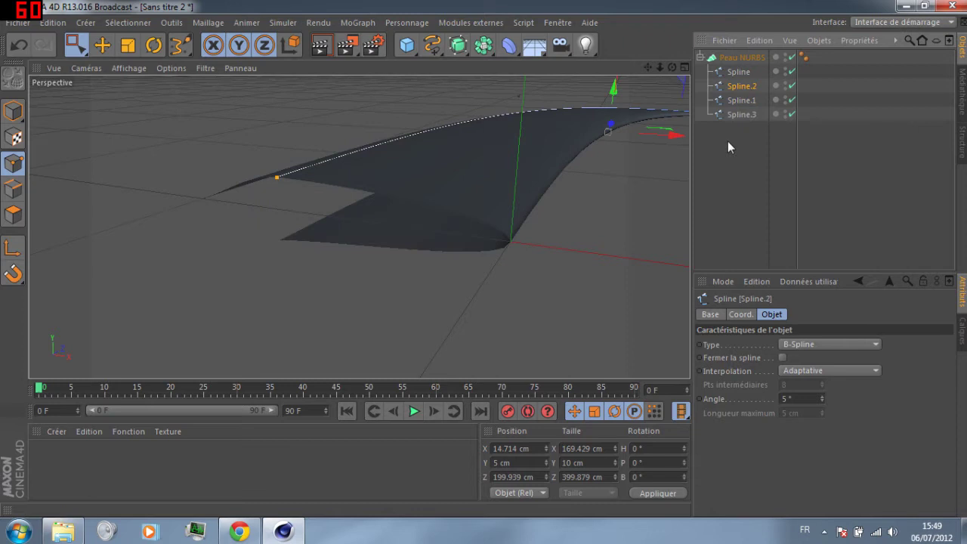
left_click(750, 56)
left_click(749, 72)
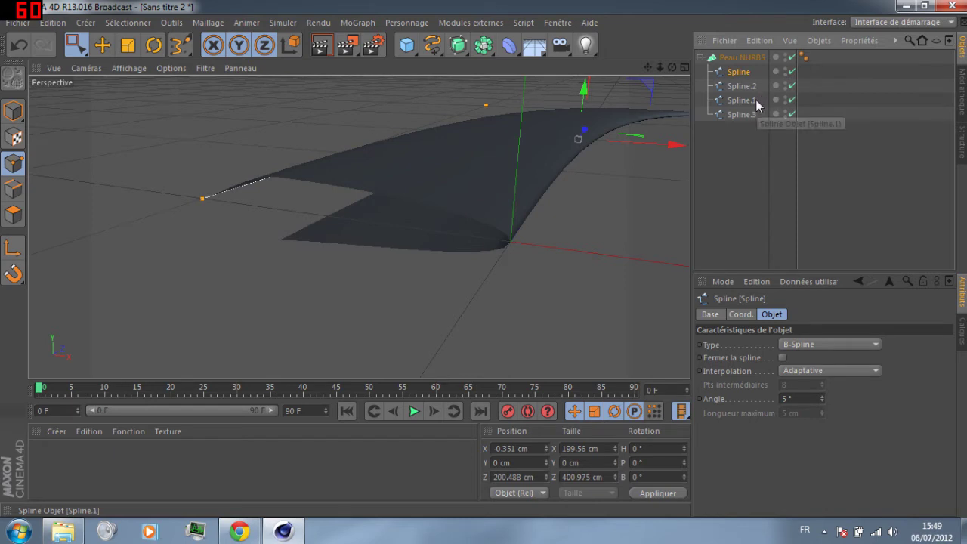
left_click(751, 141)
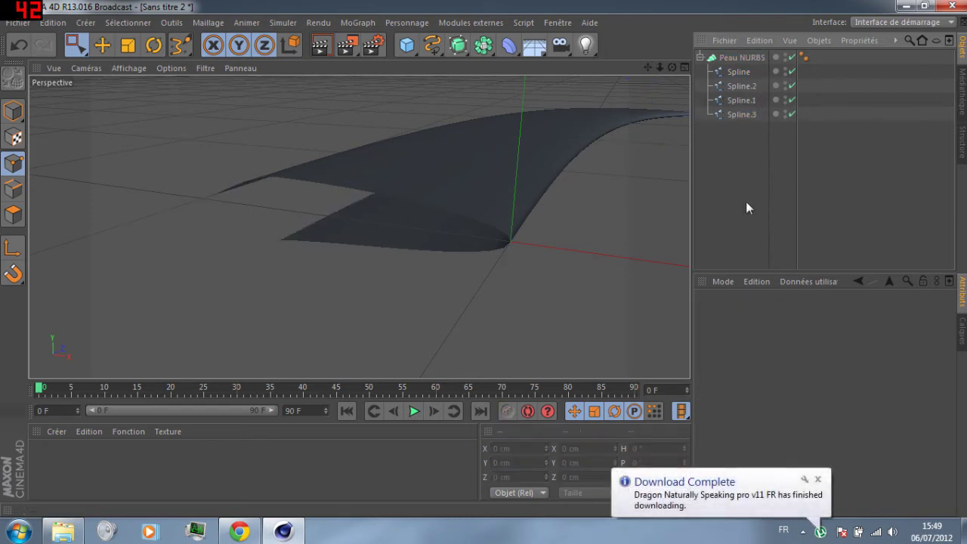
left_click(817, 479)
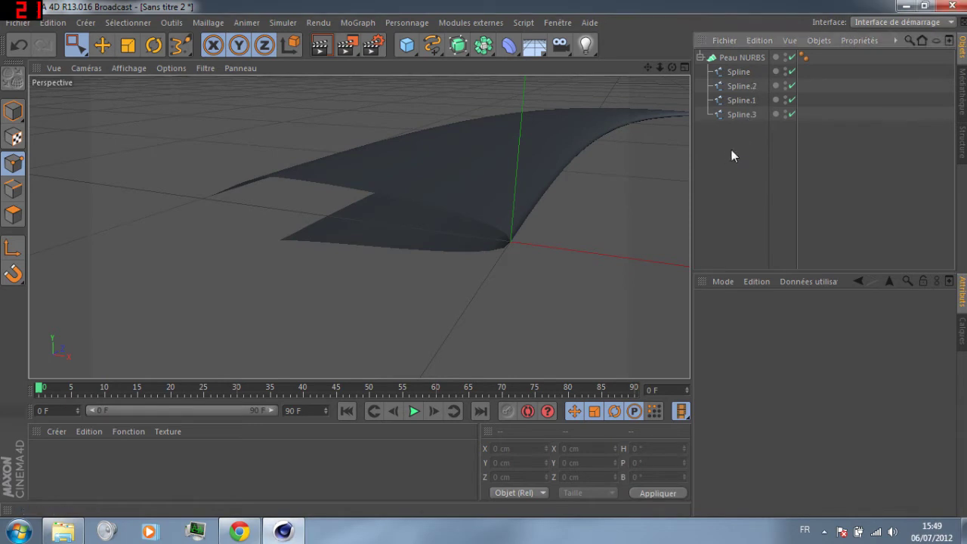
- Enable Boucle on the Peau NURBS to close the blade's skin, and inspect its open end
left_click(744, 57)
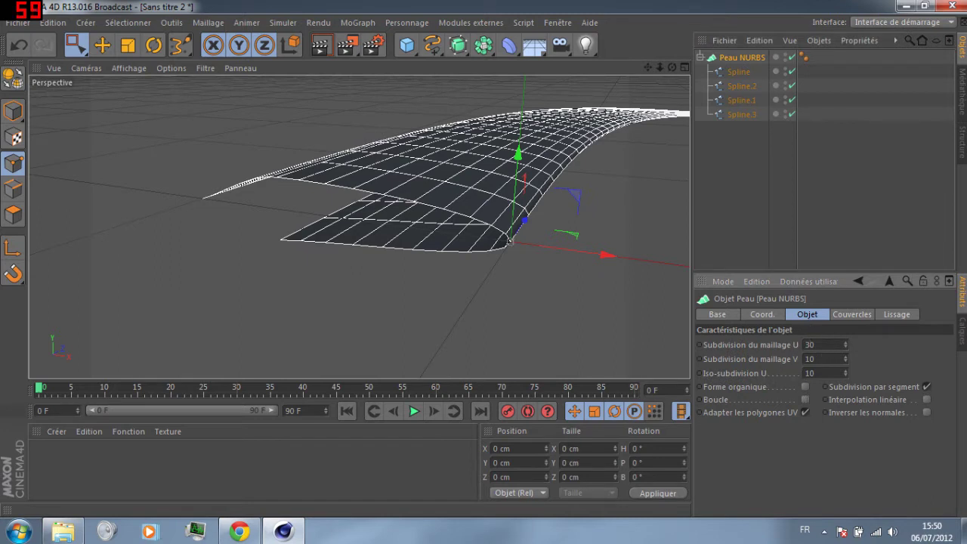
left_click(804, 399)
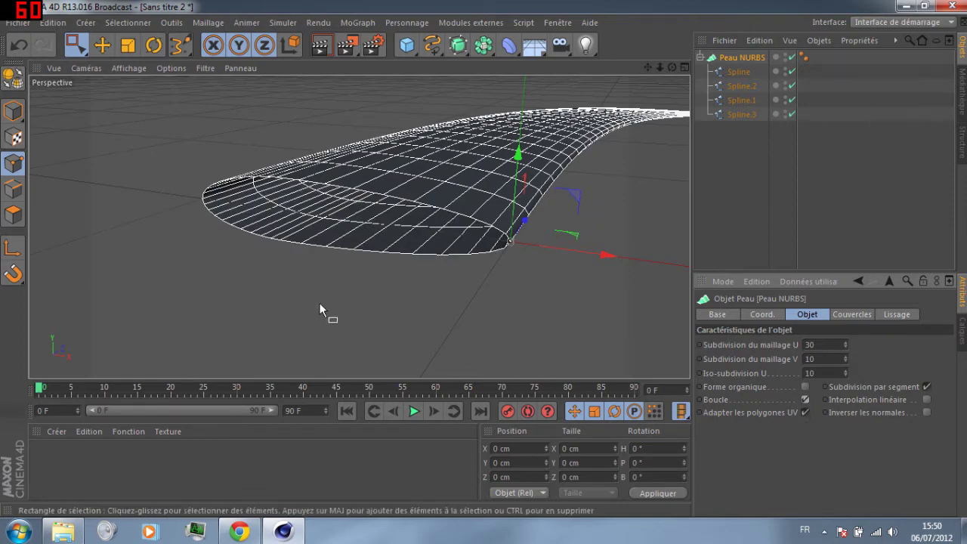
mouse_move(295, 269)
left_mouse_down("alt")
mouse_move(475, 282)
mouse_move(472, 247)
mouse_move(395, 275)
mouse_move(283, 280)
mouse_move(272, 268)
mouse_move(373, 241)
mouse_move(472, 246)
mouse_move(396, 274)
mouse_move(525, 282)
mouse_move(571, 252)
mouse_move(462, 262)
mouse_move(301, 257)
mouse_move(339, 248)
mouse_move(303, 295)
mouse_move(307, 268)
left_mouse_up("alt")
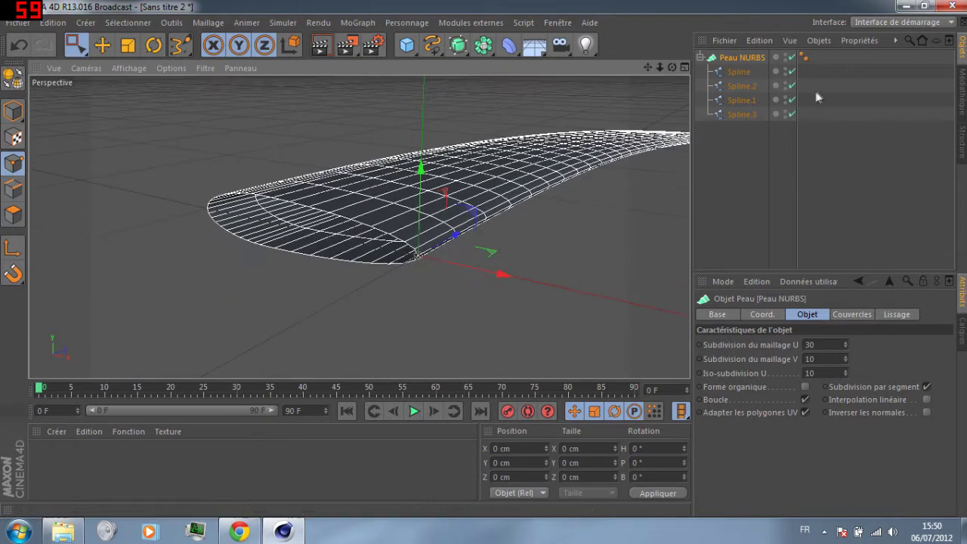
- Try the Peau NURBS with Interpolation linéaire enabled and with Subdivision par segment disabled to compare the meshes
left_click(741, 86)
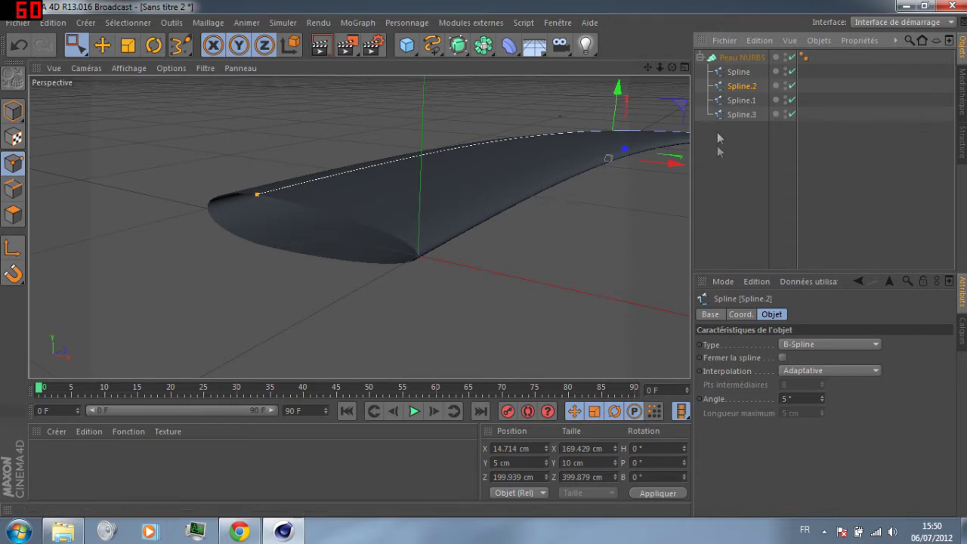
left_click(741, 57)
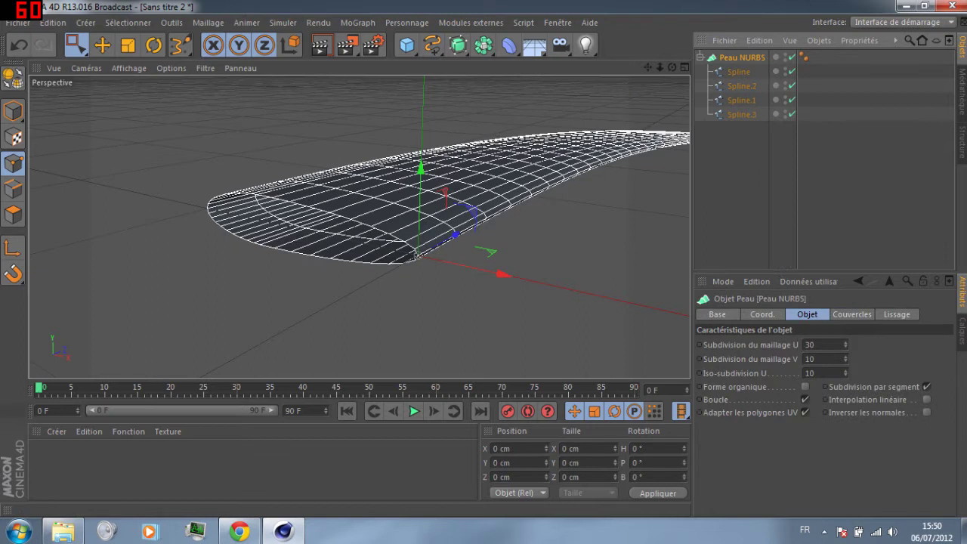
left_click(924, 398)
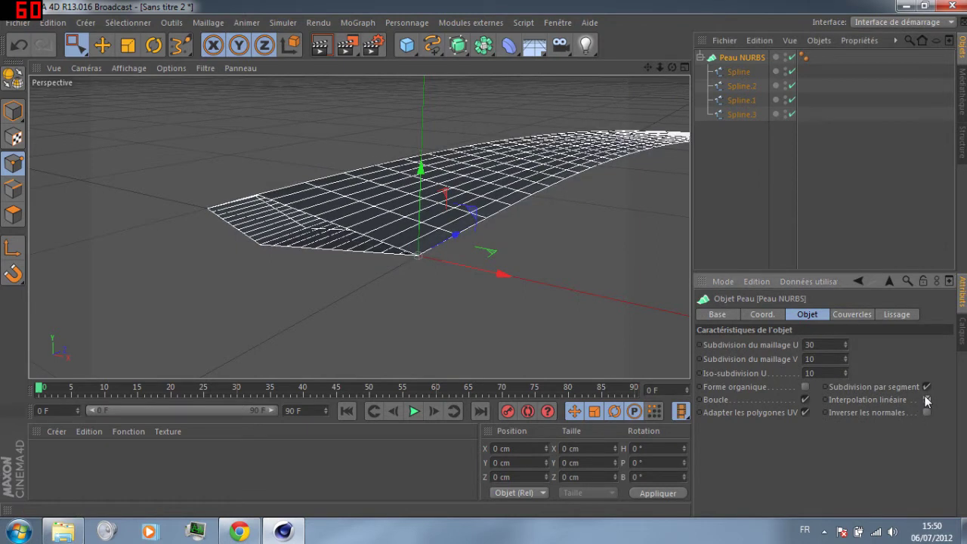
left_click(926, 400)
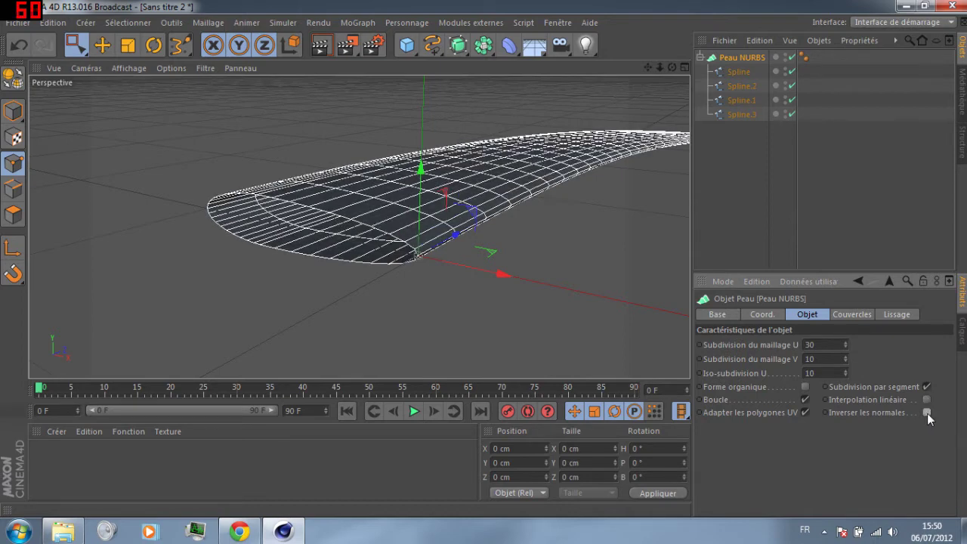
left_click(925, 388)
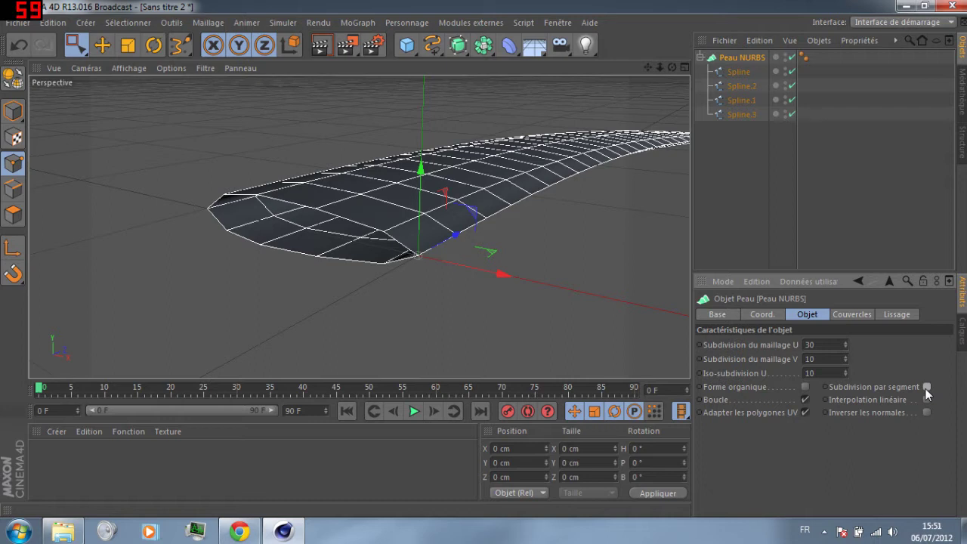
left_click(927, 386)
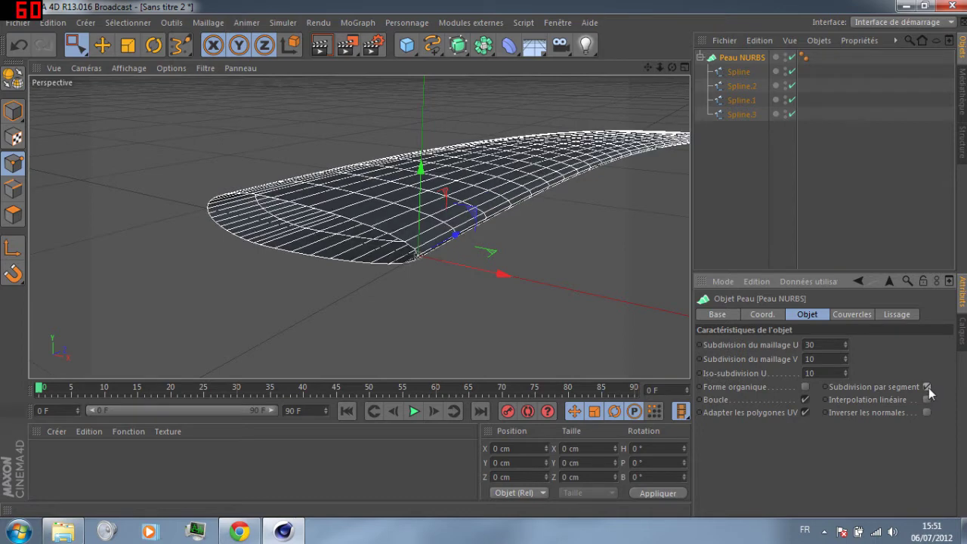
left_click(927, 387)
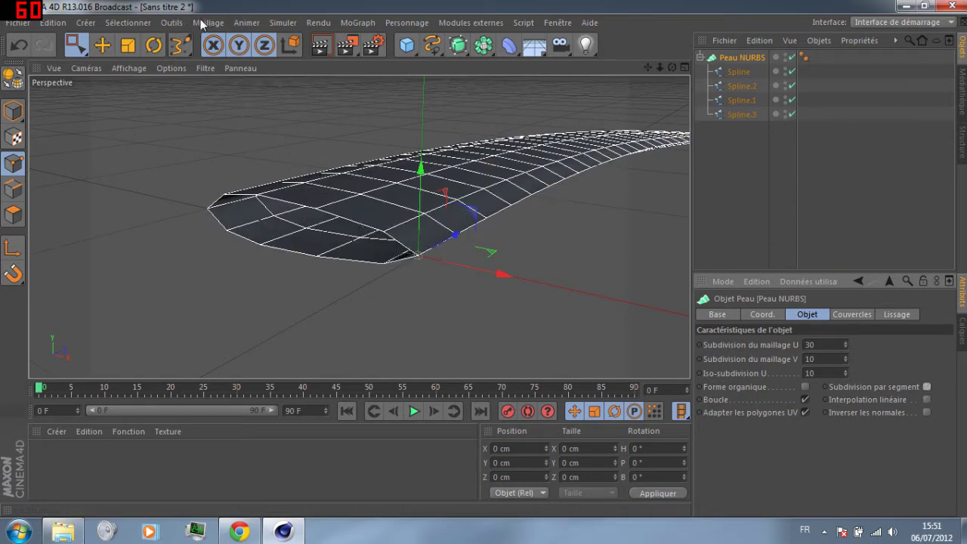
left_click(208, 23)
mouse_move(249, 58)
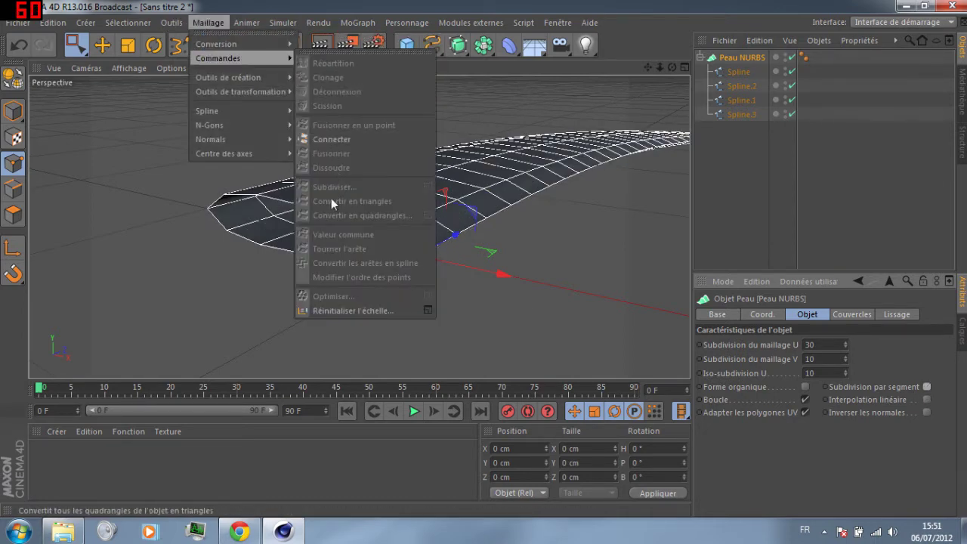
left_click(742, 55)
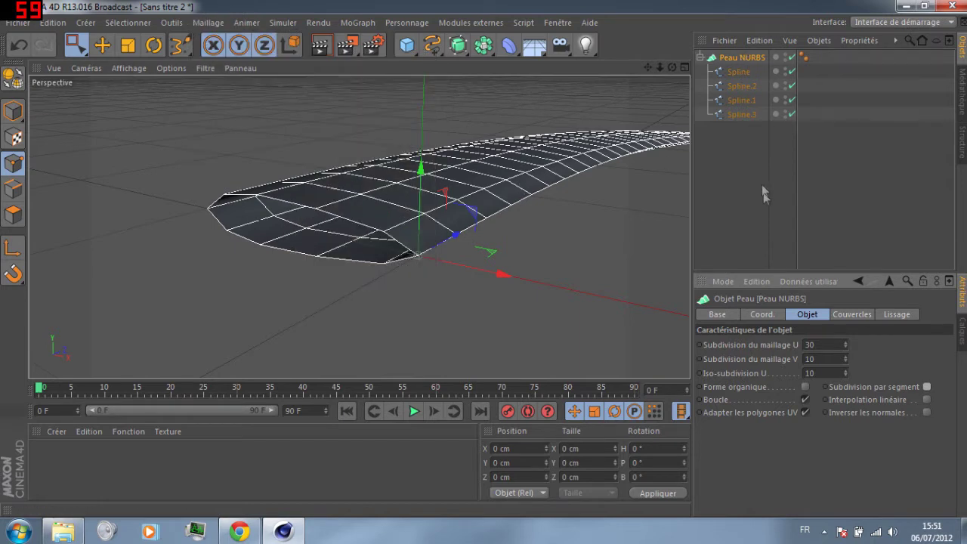
right_click(741, 55)
left_click(708, 144)
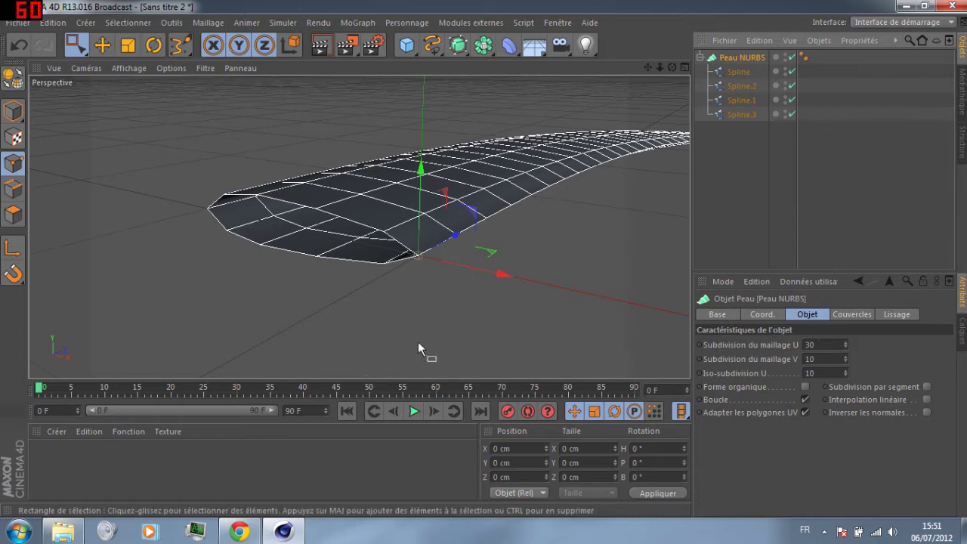
- Turn Subdivision par segment back on for the Peau NURBS and inspect the blade
double_click(811, 345)
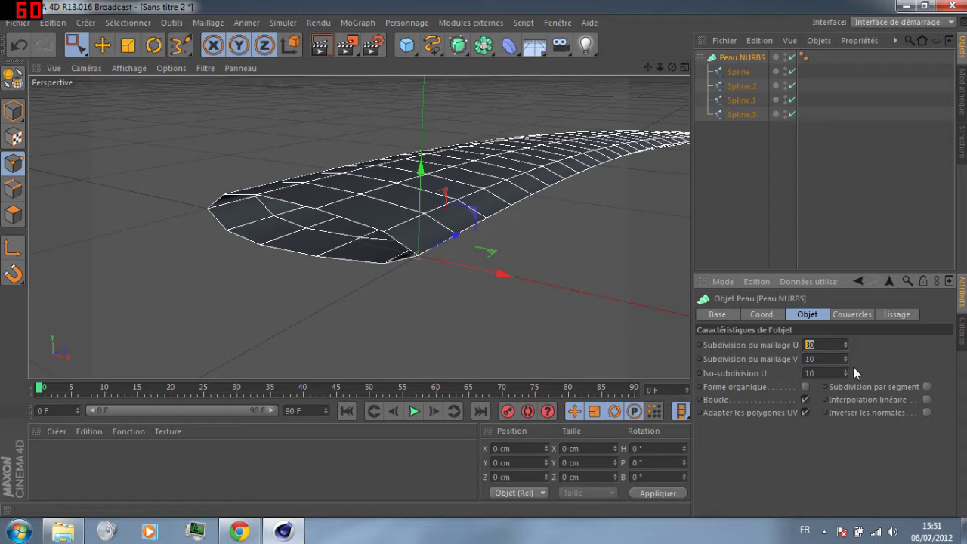
left_click(927, 386)
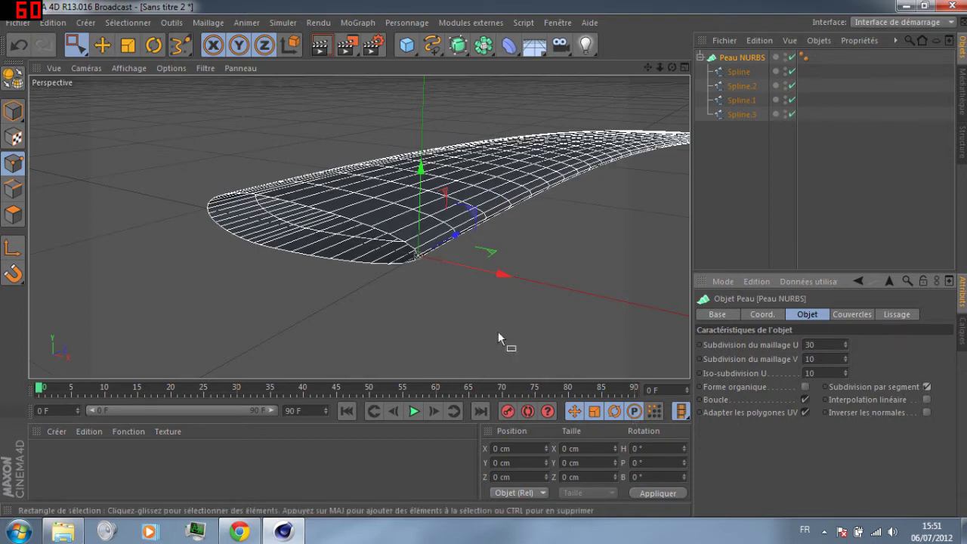
left_click_drag(567, 241, 720, 330, "alt")
- Set the Peau NURBS mesh subdivision to 300 in U and 100 in V, with an iso-subdivision of 100
double_click(814, 345)
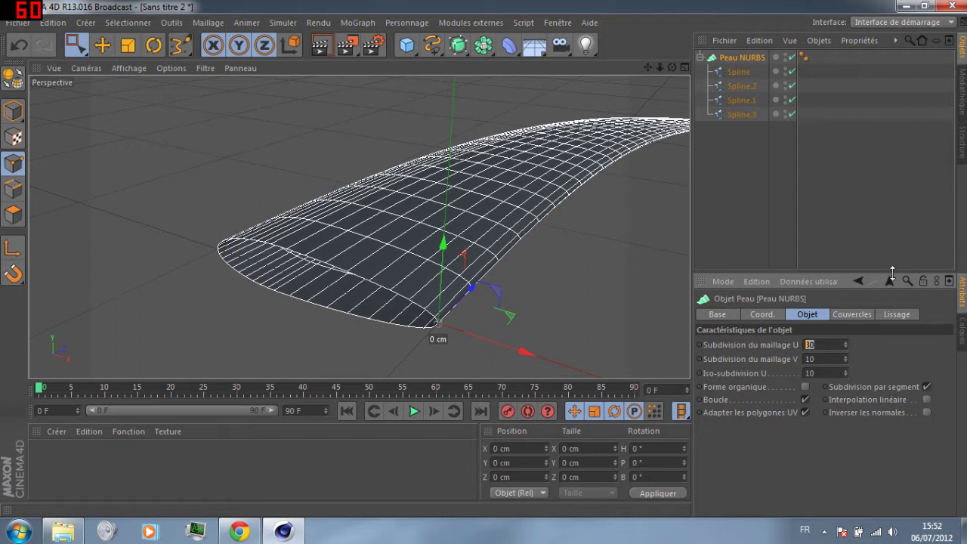
left_click(880, 344)
left_click(809, 345)
type("300")
key("Return")
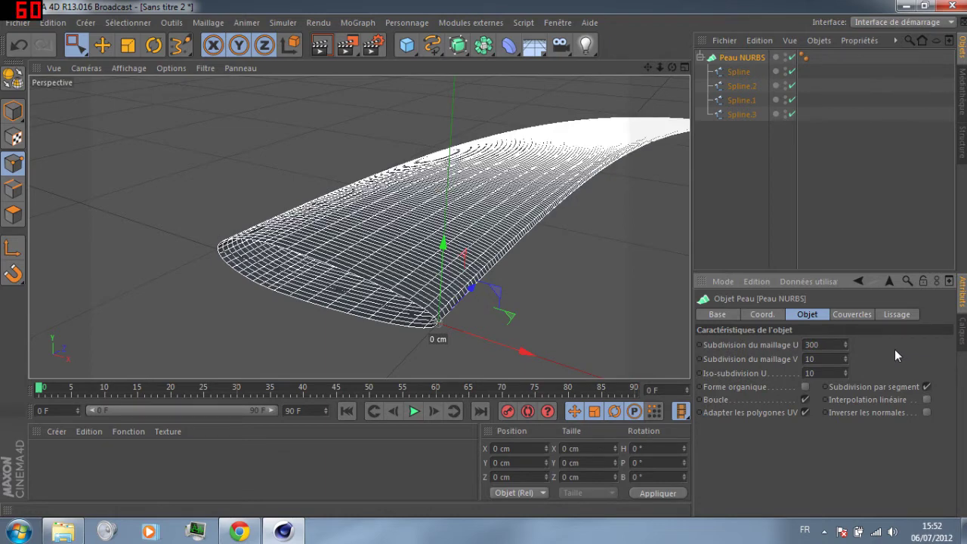
key("Tab")
type("100")
key("Tab")
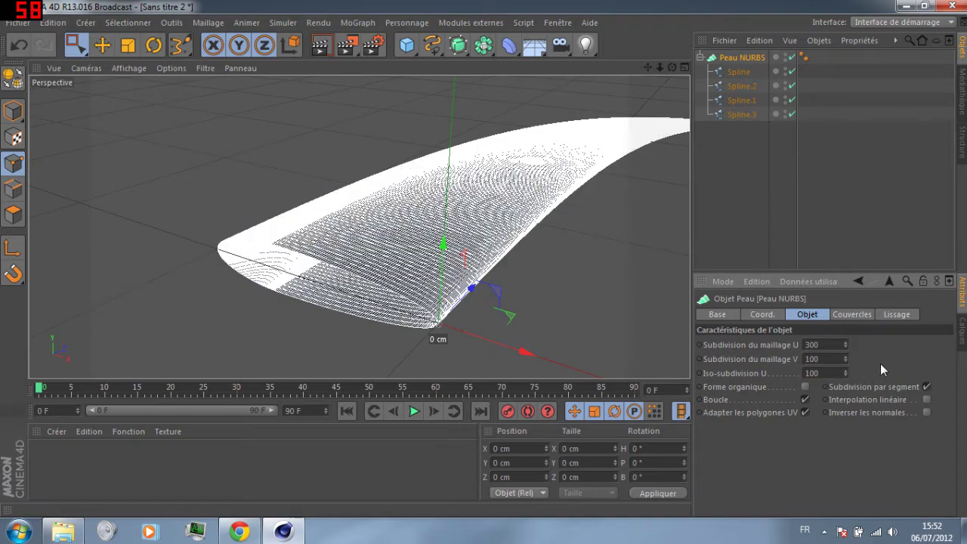
- Render the perspective view to check the blade's smoothness, then return to the viewport with the Pinceau de sélection active and nothing selected
left_click_drag(542, 263, 195, 234, "alt")
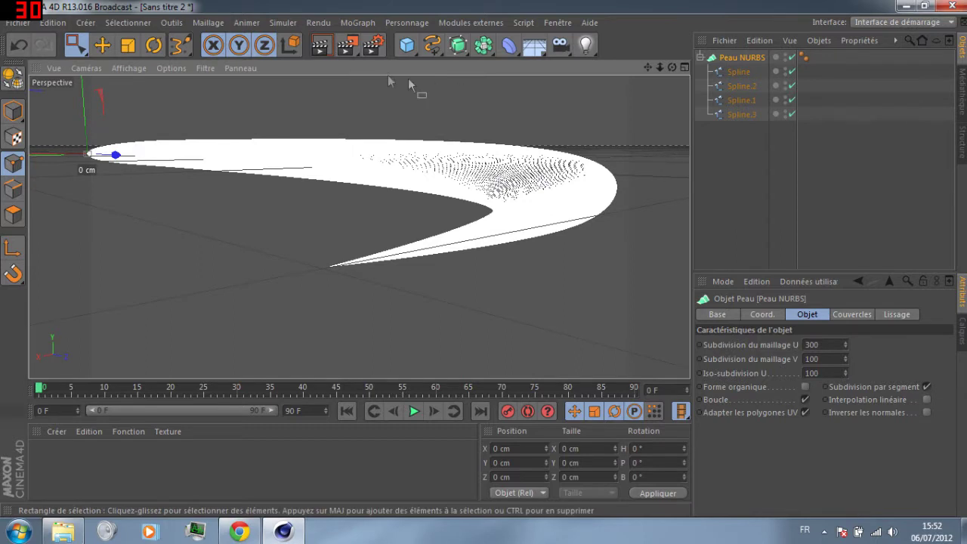
left_click(325, 46)
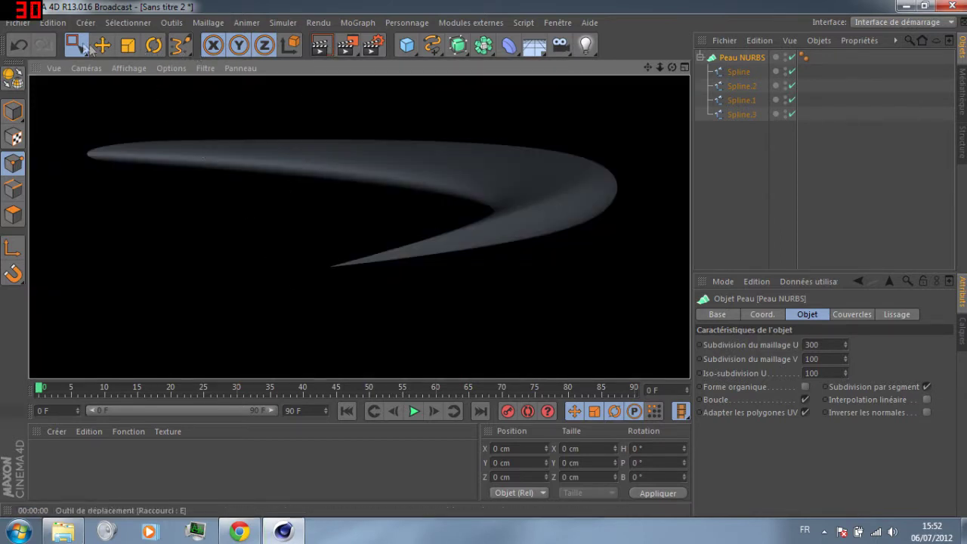
mouse_move(76, 45)
left_mouse_down()
mouse_move(91, 75)
mouse_move(180, 85)
mouse_move(151, 59)
left_mouse_up()
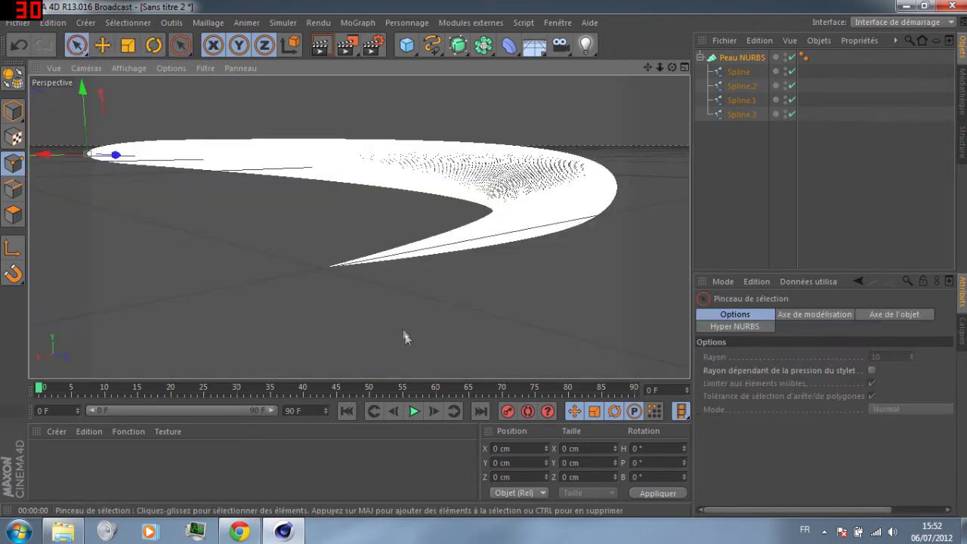
left_click(712, 136)
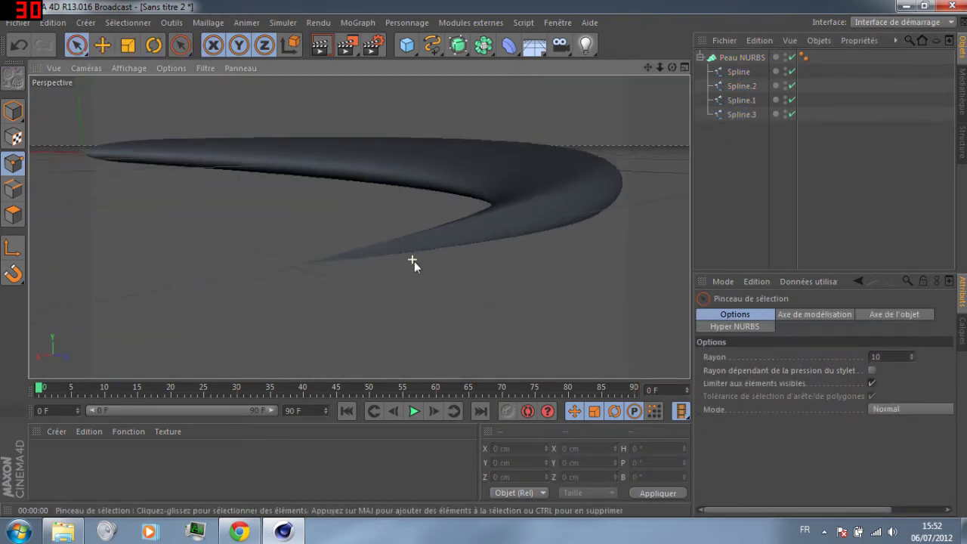
- Add a Sol floor object and raise the Peau NURBS blade along the Y axis so it sits above the floor
left_click(534, 45)
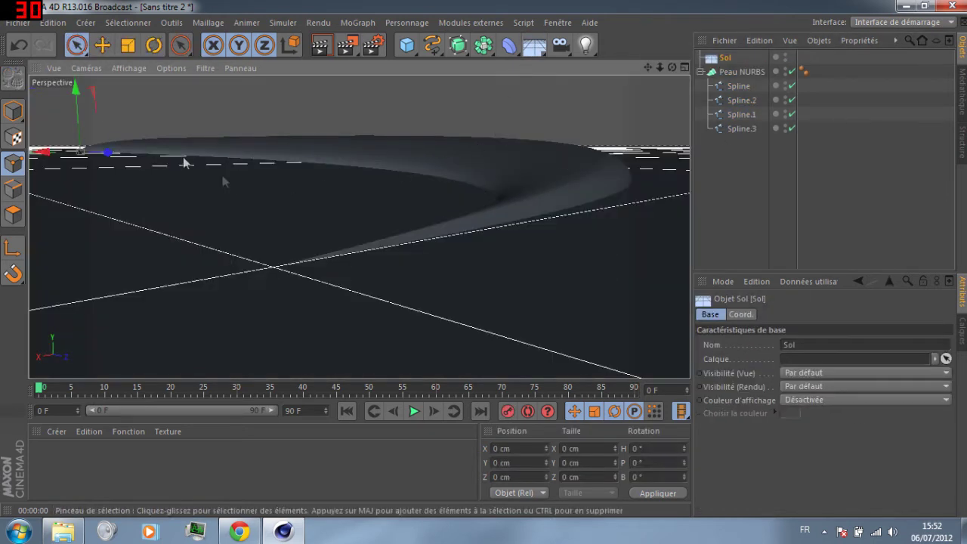
left_click(717, 71)
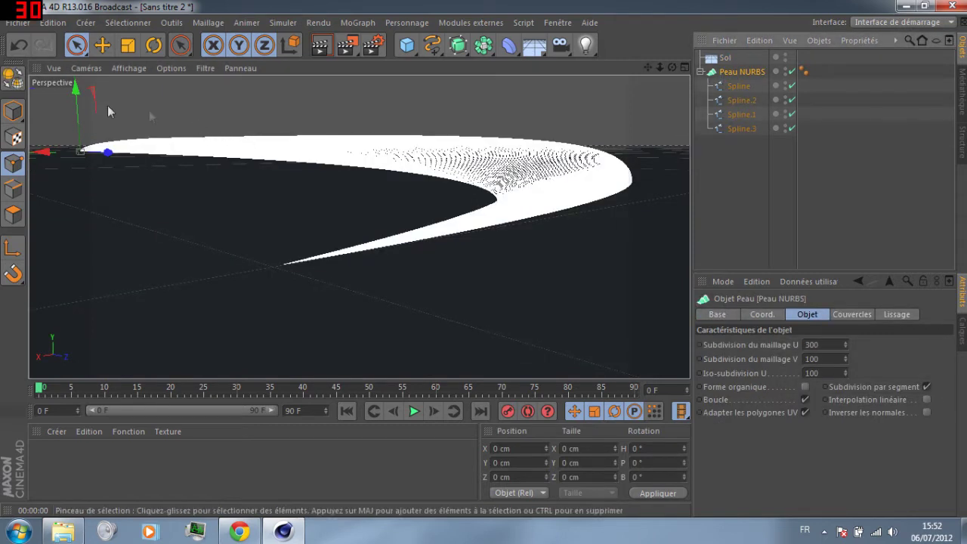
left_click_drag(76, 86, 78, 72)
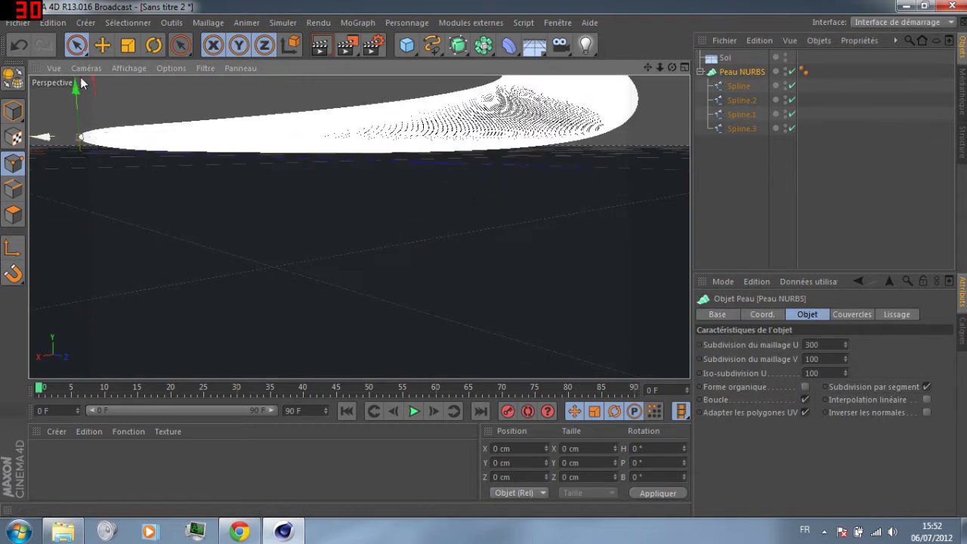
left_click_drag(295, 325, 385, 335, "alt")
right_click_drag(490, 134, 283, 397, "alt")
- Create a new material and set its Couleur to pure white, RGB 255, 255, 255
double_click(230, 489)
double_click(44, 457)
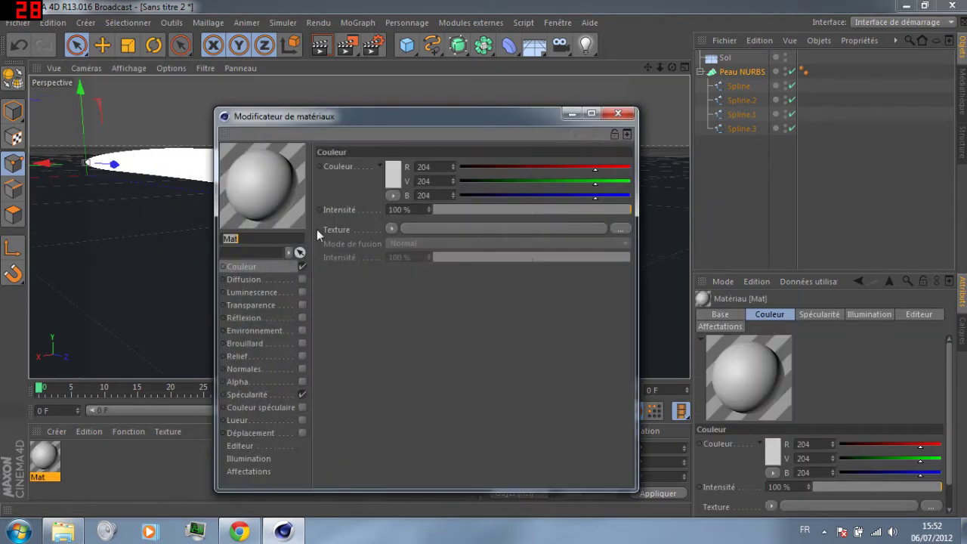
left_click(389, 172)
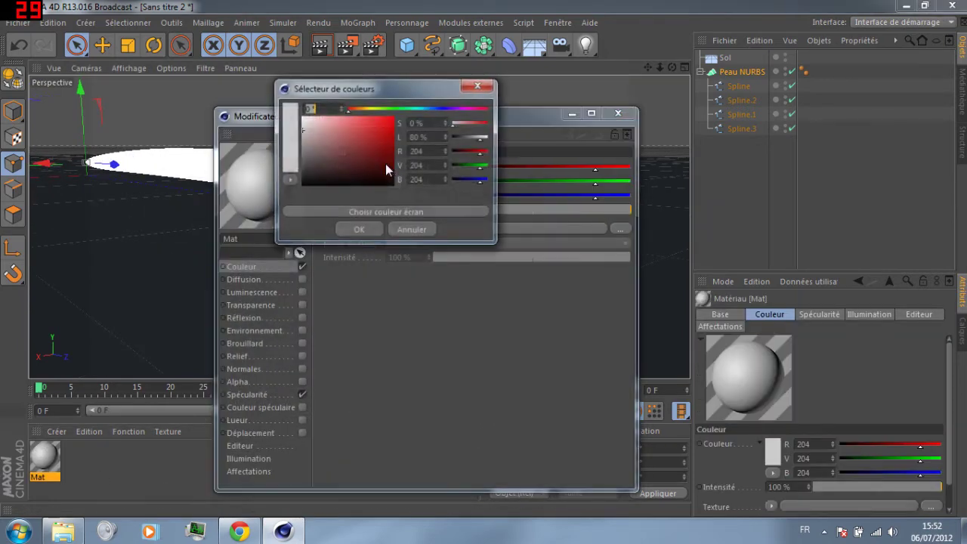
left_click(356, 232)
- Enable Réflexion on the white material with a Fresnel texture and assign the material to the Sol floor
left_click(288, 306)
left_click(291, 316)
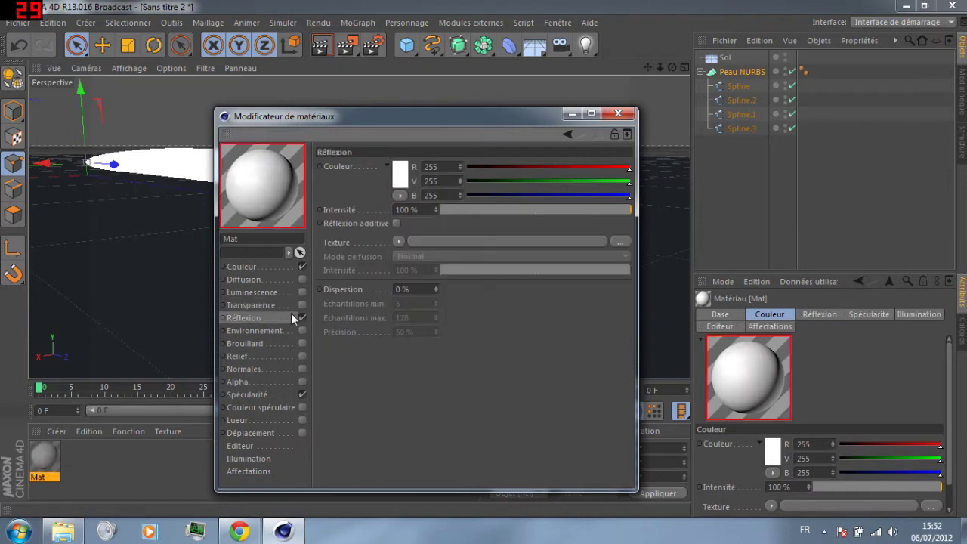
left_click(393, 242)
left_click(411, 384)
left_click_drag(273, 194, 173, 272)
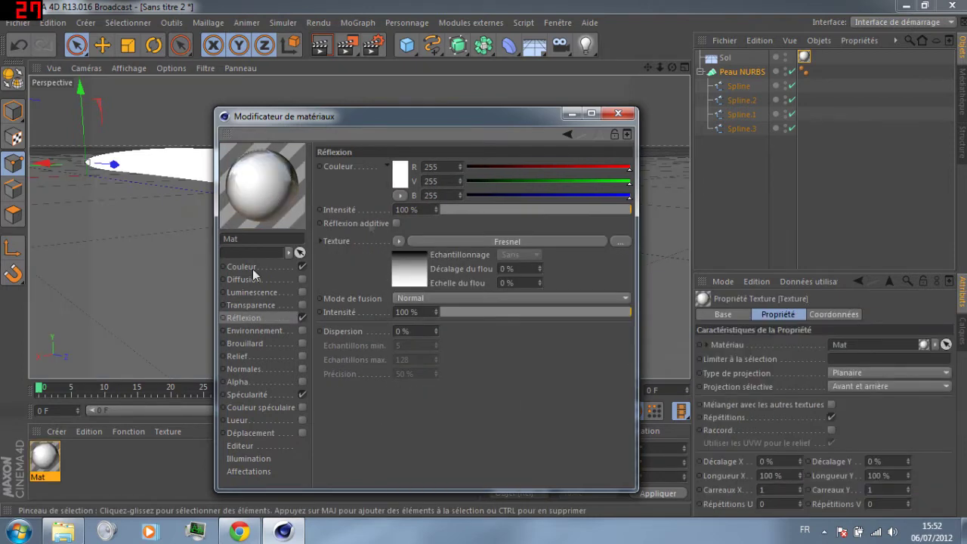
left_click(618, 113)
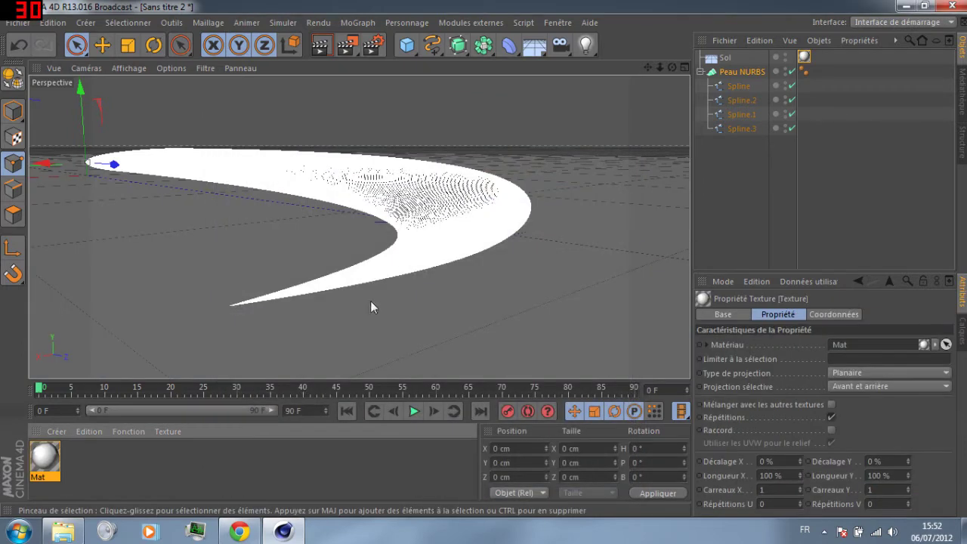
left_click(135, 456)
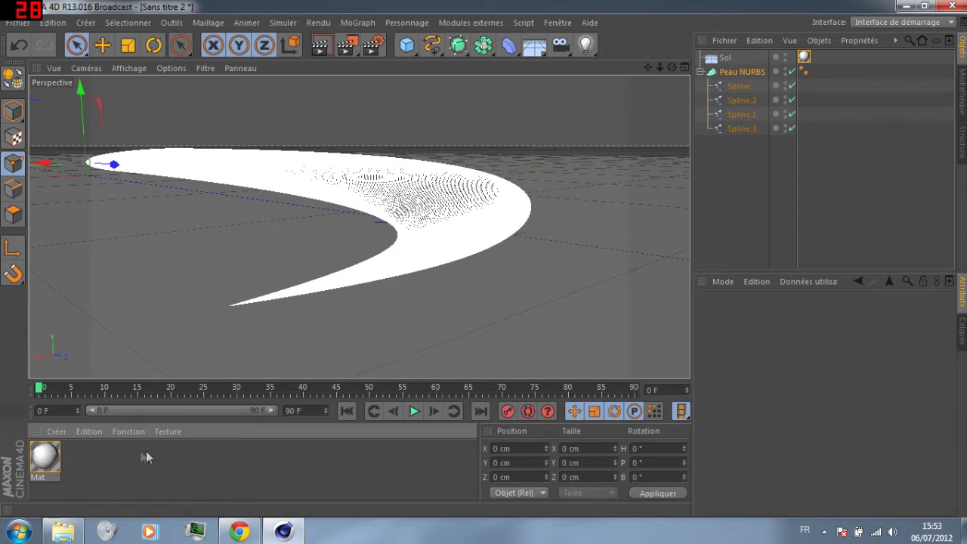
- Try the Metal-Gold-Red preset from the Broadcast natural metal materials, and delete it from the materials
left_click(59, 433)
mouse_move(185, 401)
mouse_move(259, 401)
mouse_move(285, 414)
mouse_move(337, 415)
mouse_move(399, 458)
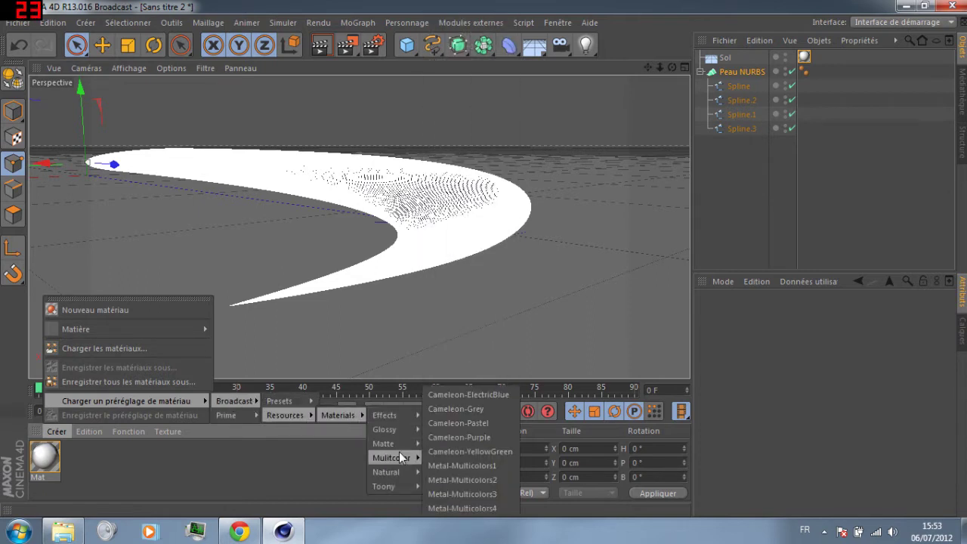
left_click(481, 496)
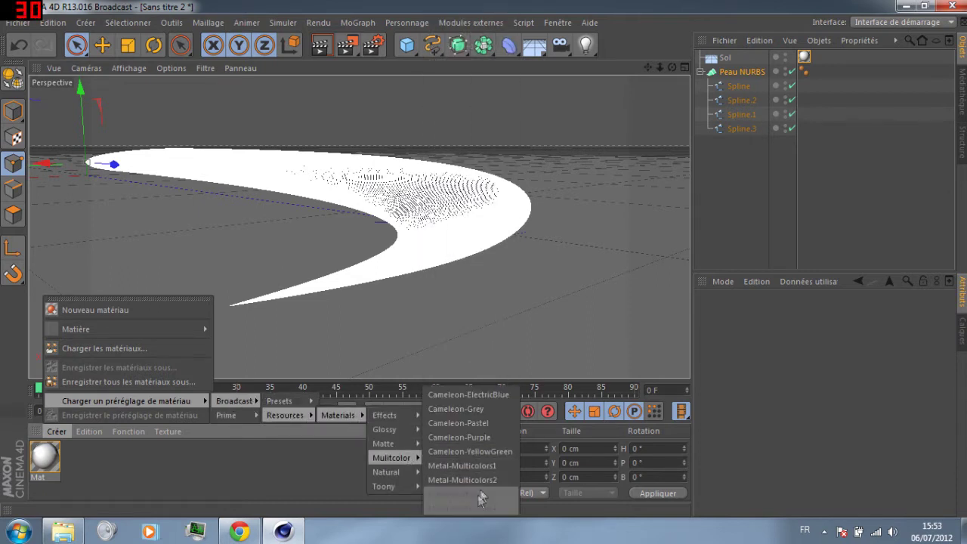
mouse_move(391, 471)
mouse_move(445, 451)
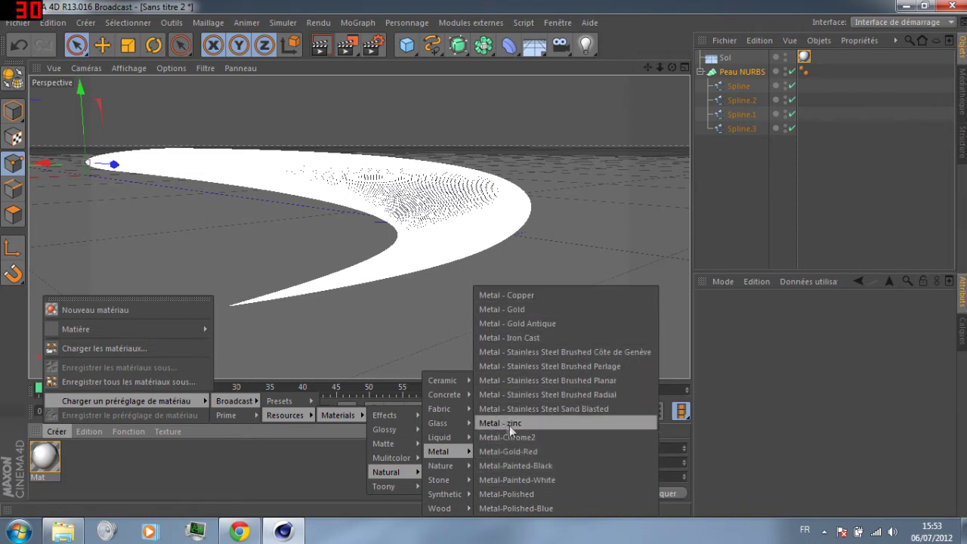
left_click(581, 451)
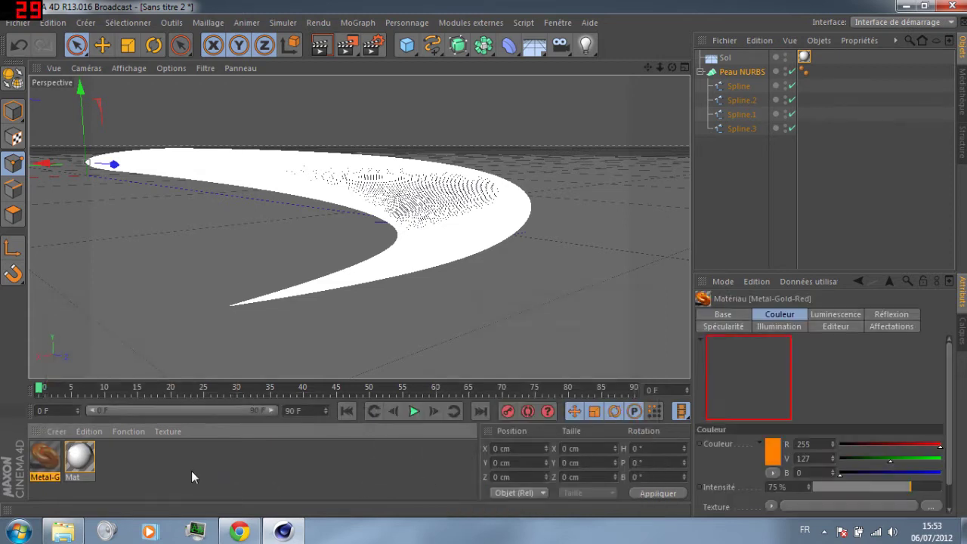
right_click(53, 452)
left_click(57, 453)
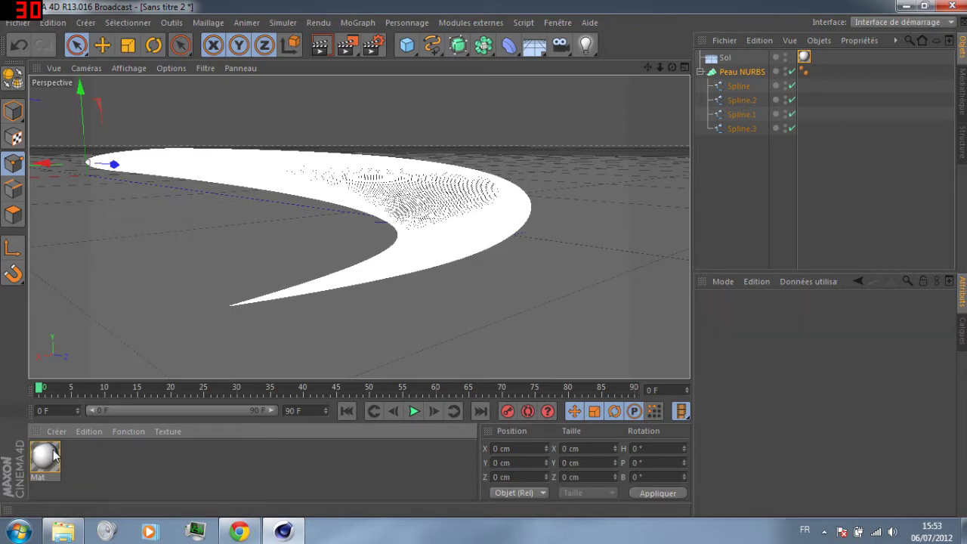
- Try the Metal - Gold preset from the Broadcast natural metal materials, and delete it from the materials
left_click(57, 431)
mouse_move(136, 401)
mouse_move(234, 400)
mouse_move(303, 415)
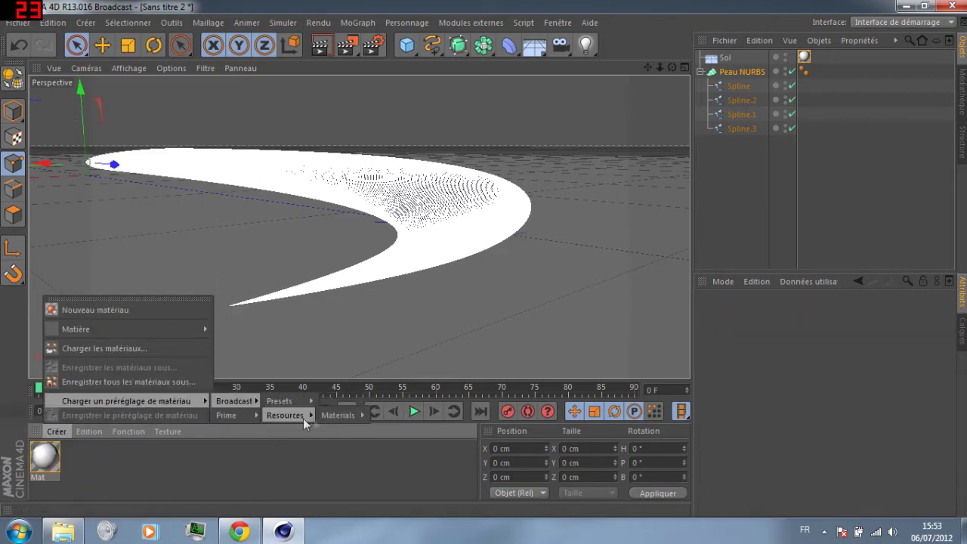
mouse_move(337, 414)
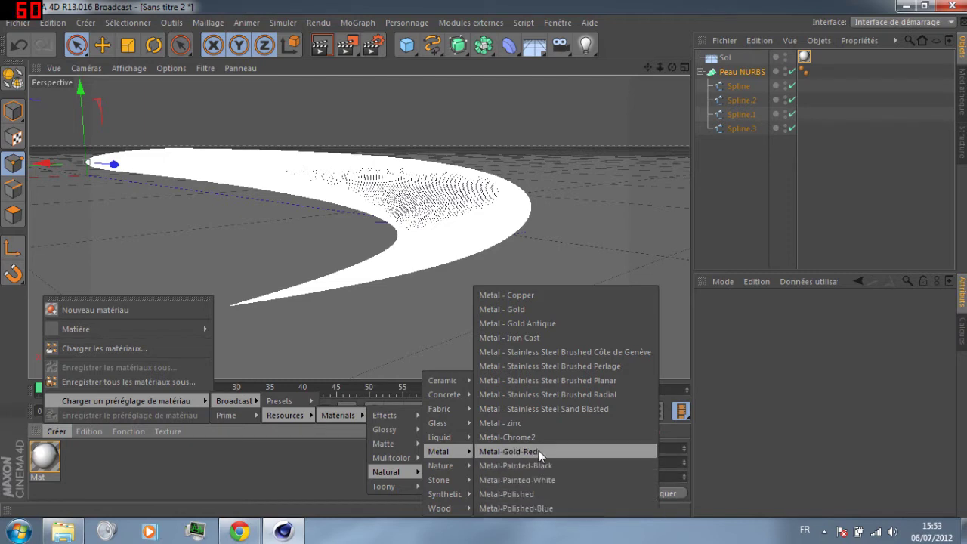
left_click(562, 309)
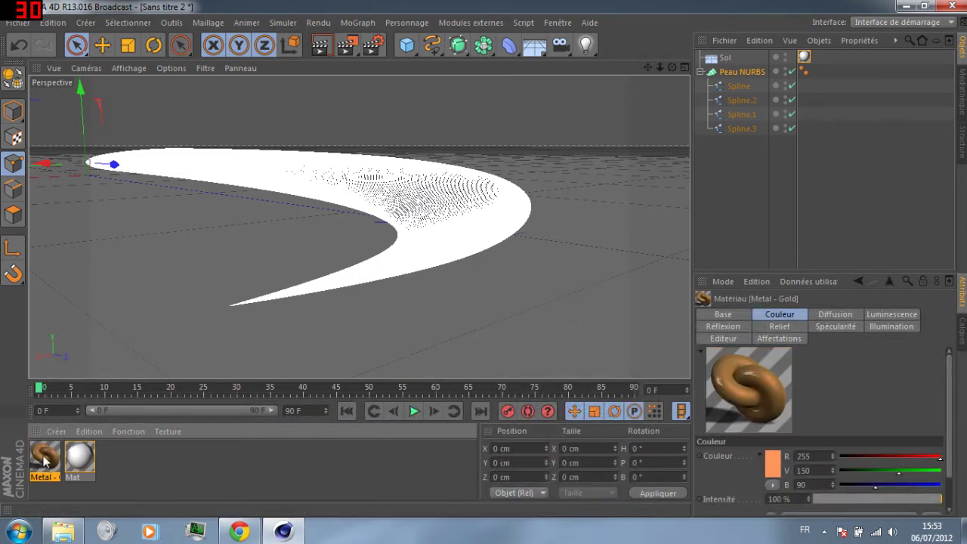
key("Delete")
- Try the Metal - Gold Antique preset from the Broadcast natural metal materials, and delete it from the materials
left_click(58, 432)
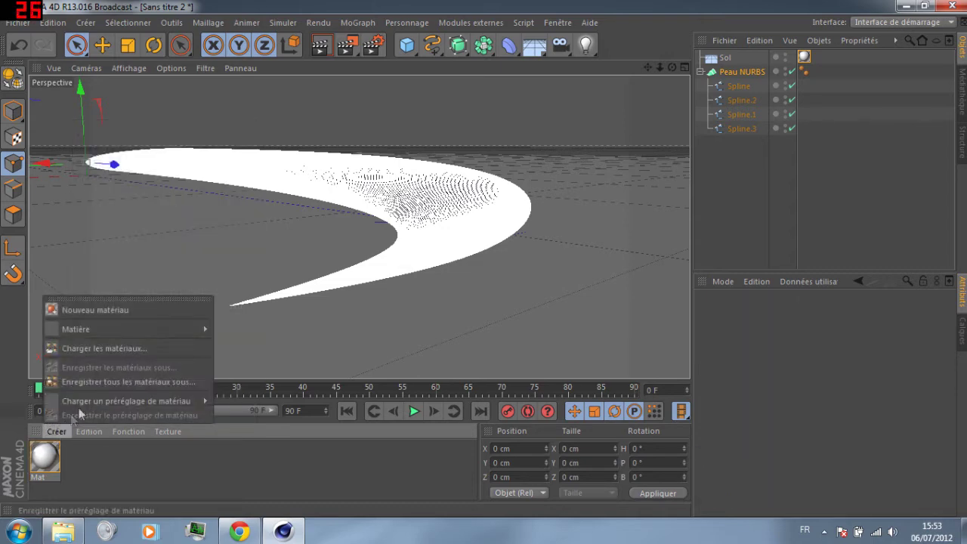
mouse_move(264, 401)
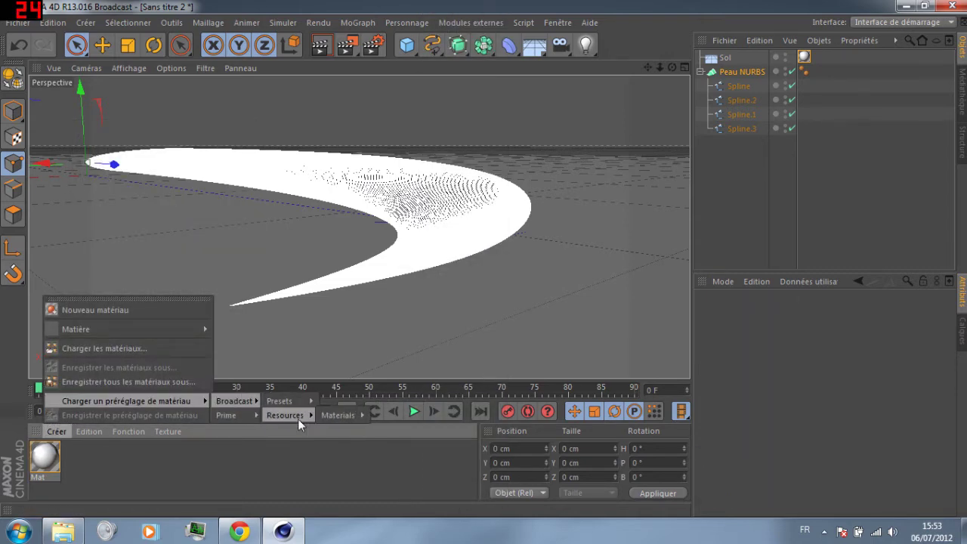
mouse_move(366, 417)
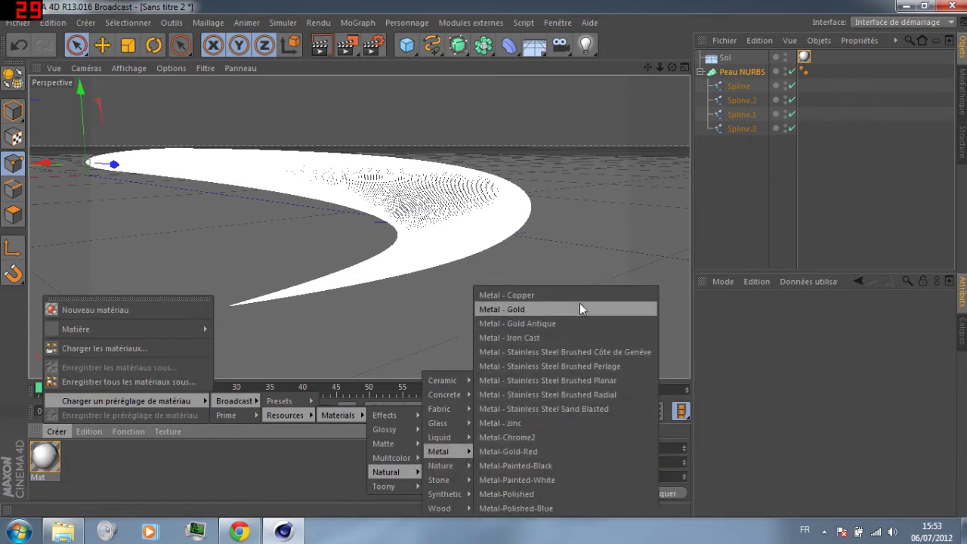
left_click(555, 323)
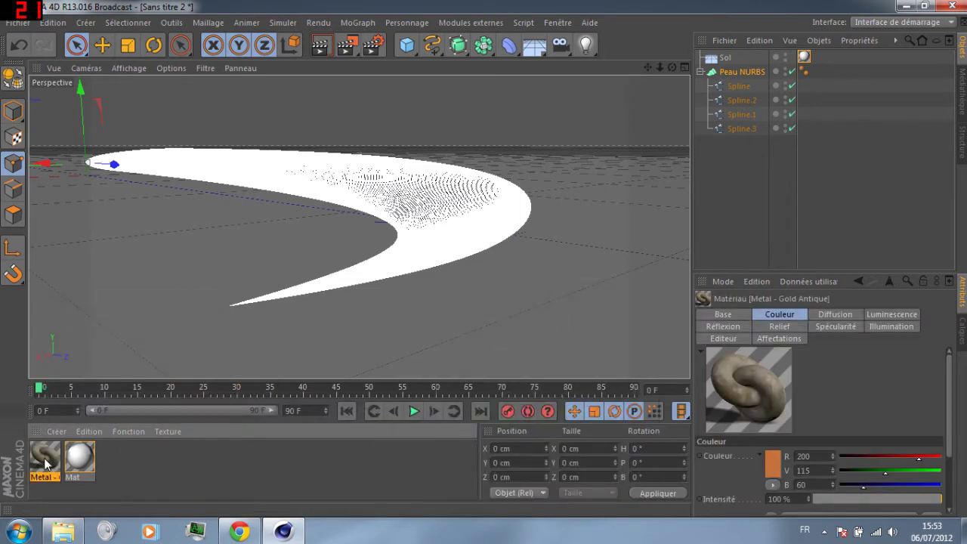
key("Delete")
- Try the Metal-Multicolors3 preset from the Broadcast multicolor materials, and delete it from the materials
left_click(88, 431)
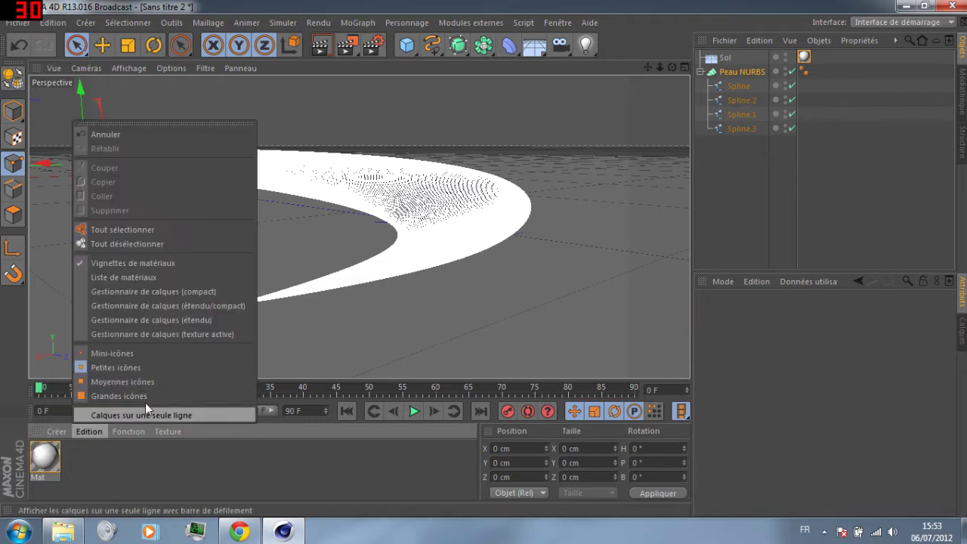
left_click(53, 431)
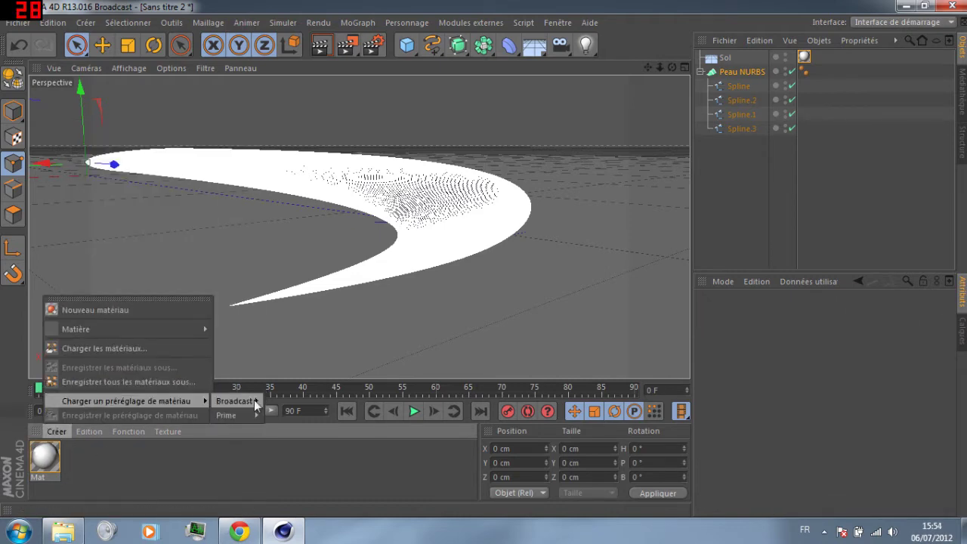
mouse_move(291, 415)
mouse_move(351, 415)
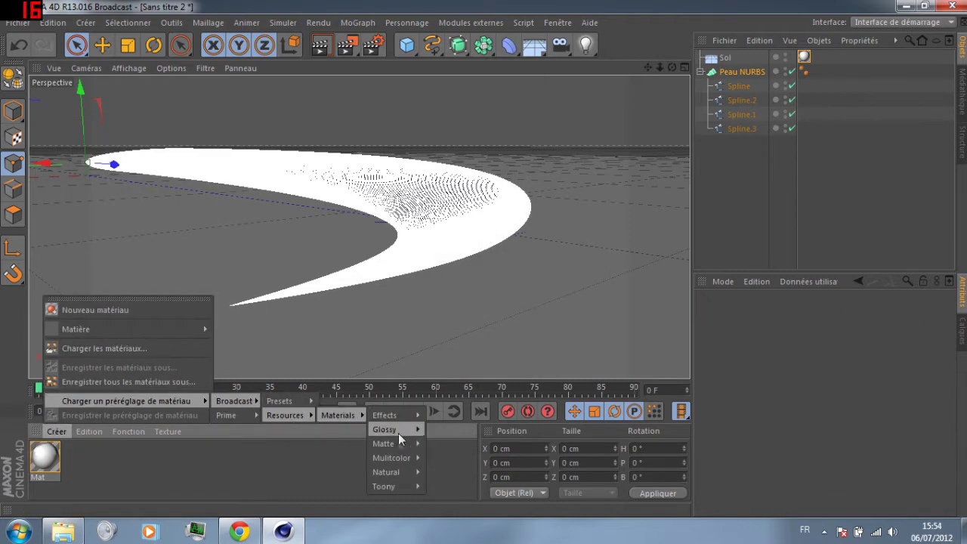
mouse_move(400, 458)
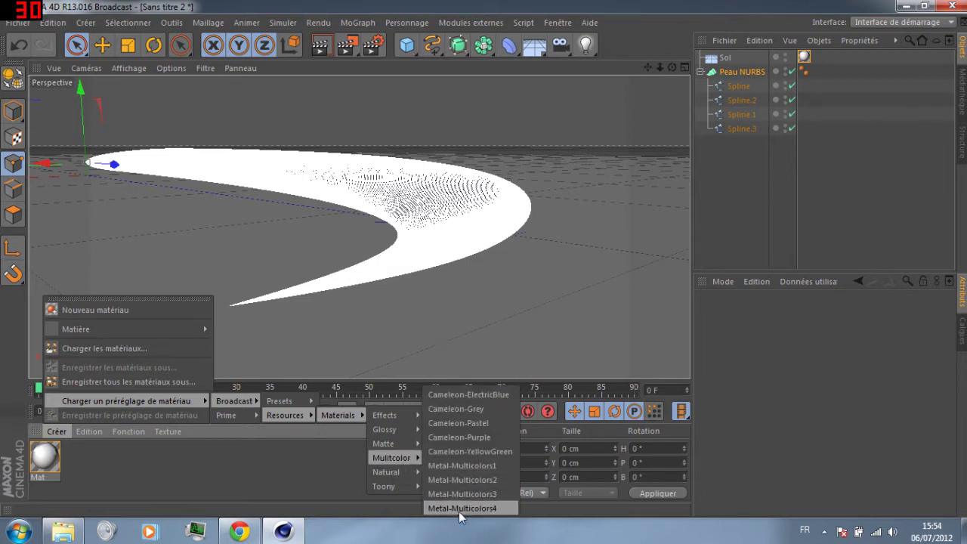
left_click(475, 494)
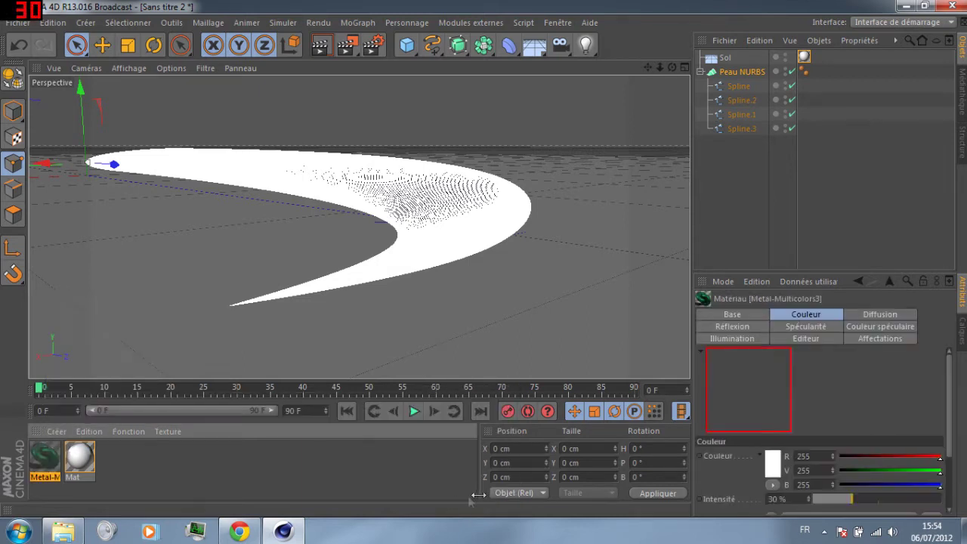
key("Delete")
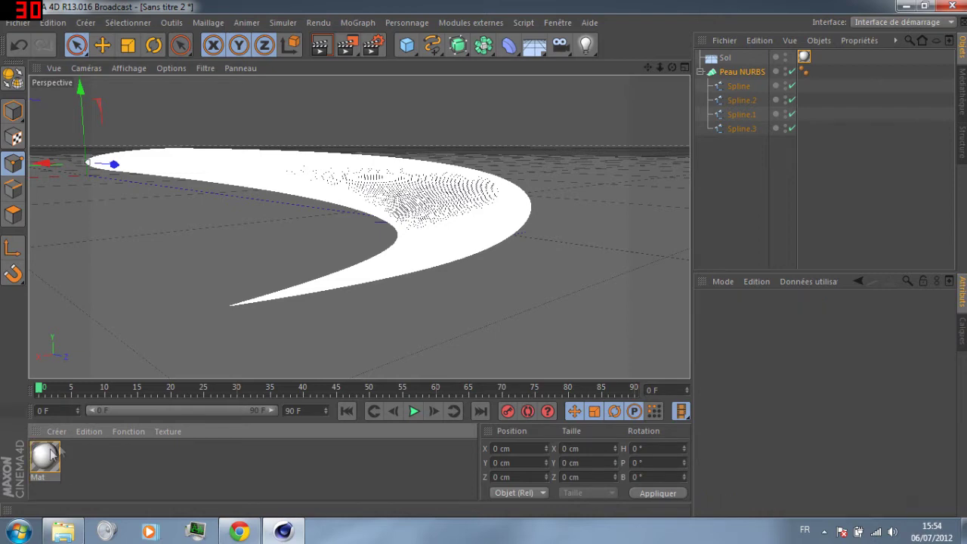
- Load the Metal-Multicolors4 preset from the Broadcast multicolor materials and apply it to the Peau NURBS blade
left_click(57, 431)
left_click(67, 428)
left_click(67, 428)
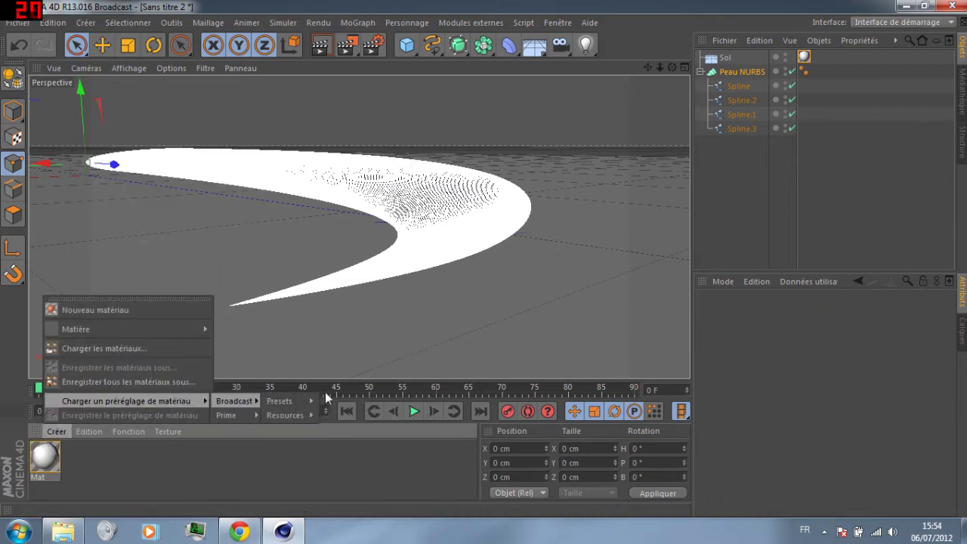
mouse_move(300, 414)
mouse_move(337, 414)
mouse_move(416, 459)
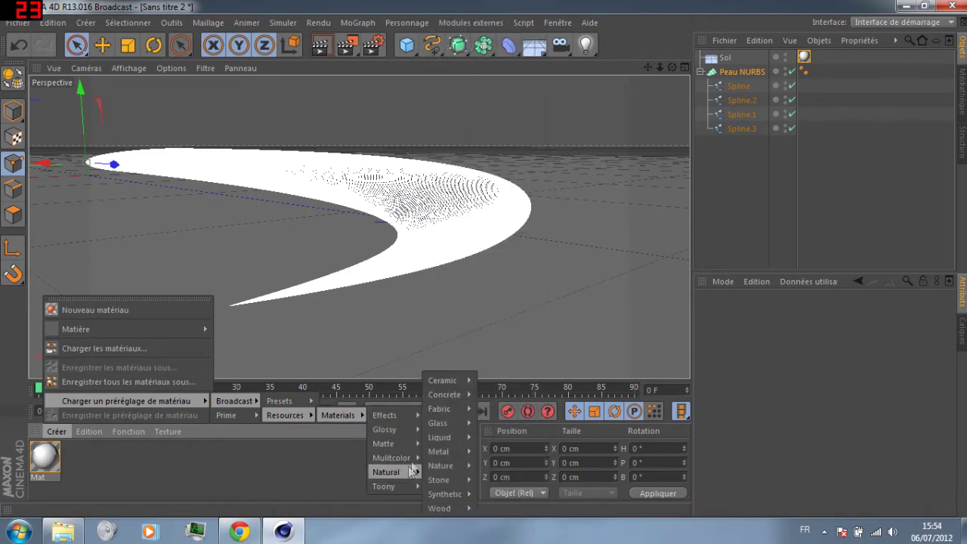
left_click(460, 508)
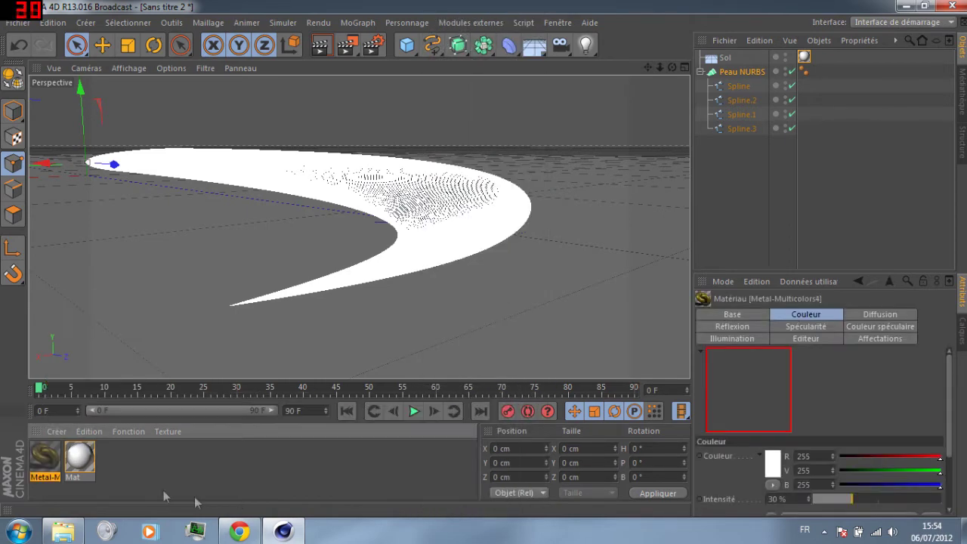
left_click_drag(59, 452, 431, 250)
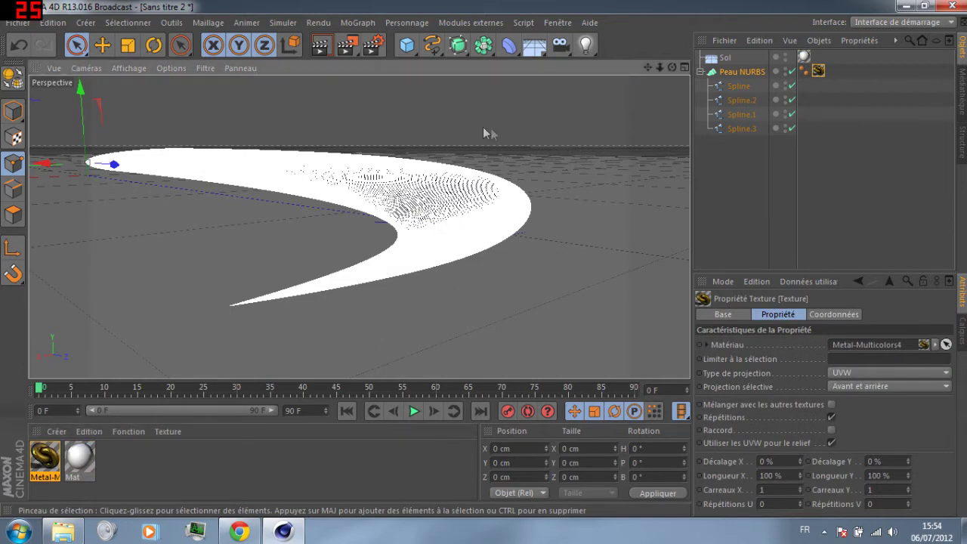
left_click(456, 308)
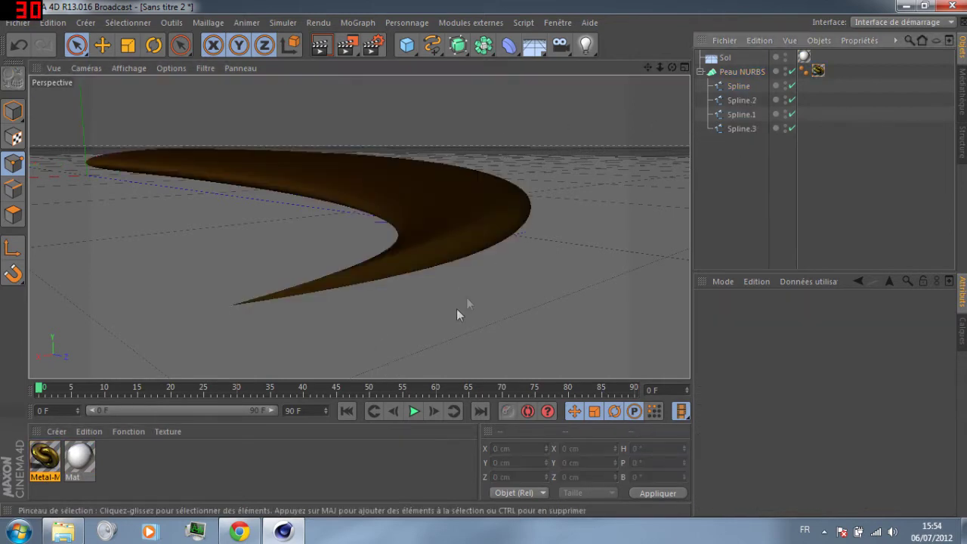
- Add an Omni light, place it above the floor beside the blade's curved end, and render the perspective view
left_click(586, 46)
left_click_drag(243, 199, 579, 306)
key("ctrl+z")
left_click_drag(633, 274, 374, 404)
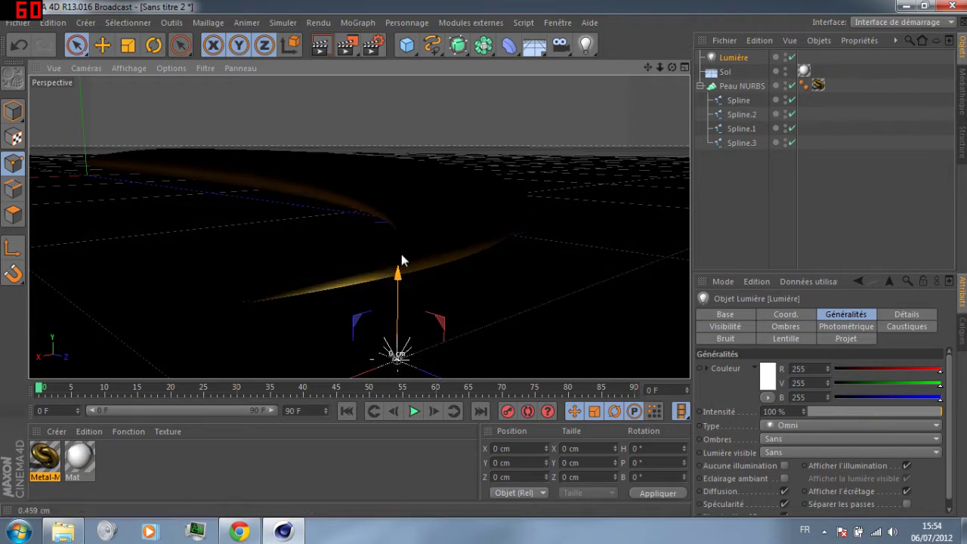
left_click_drag(399, 274, 350, 91)
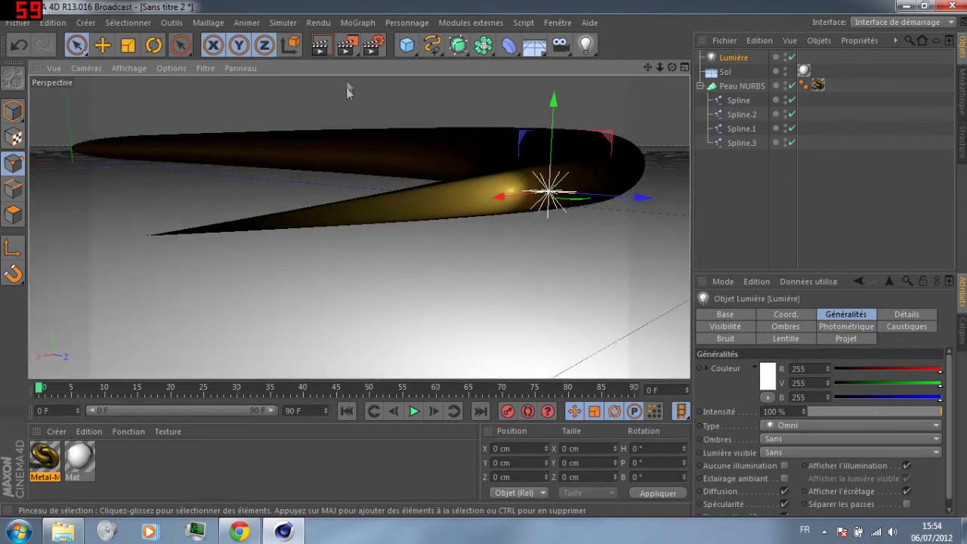
left_click(327, 46)
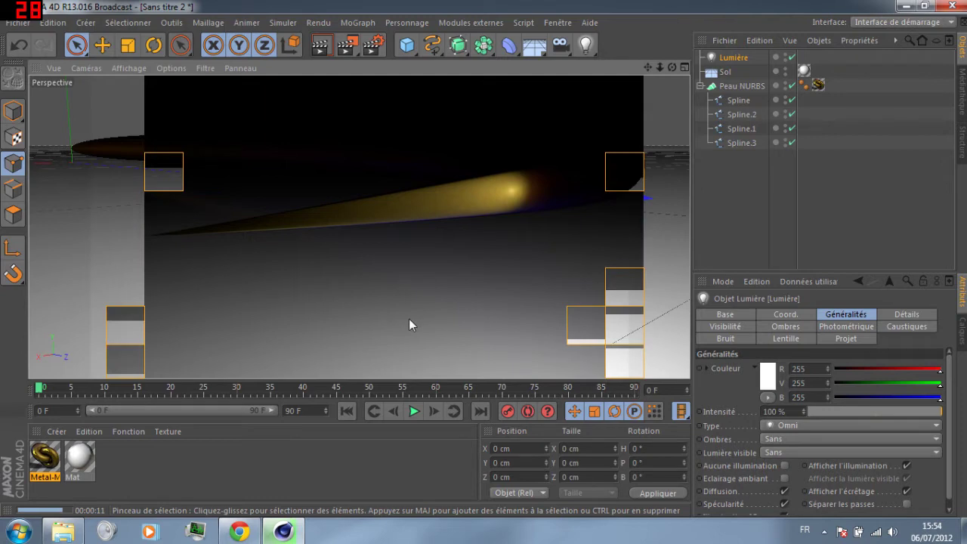
- Raise the Omni light above the blade's curved end
left_click_drag(671, 69, 359, 227)
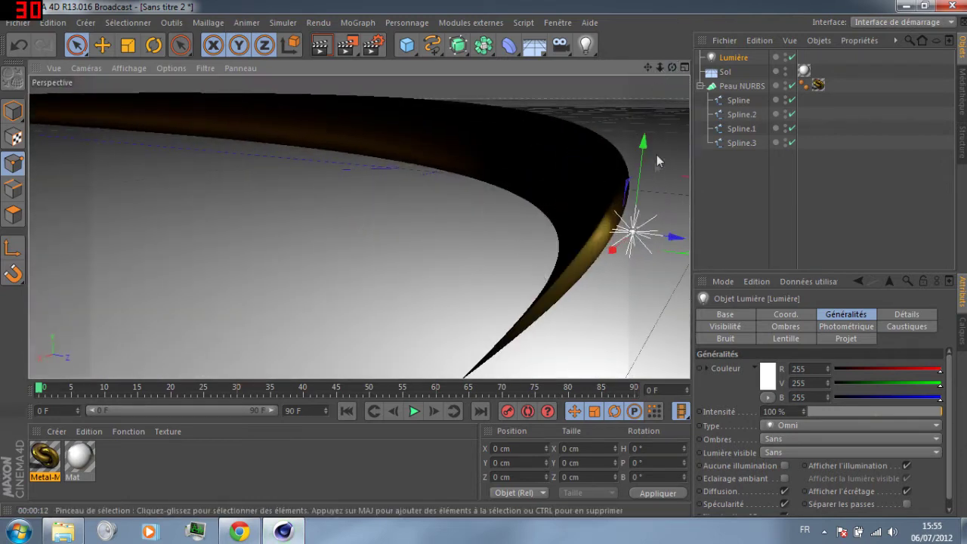
left_click_drag(644, 145, 648, 34)
left_click_drag(646, 117, 648, 98)
left_click_drag(585, 239, 485, 161, "alt")
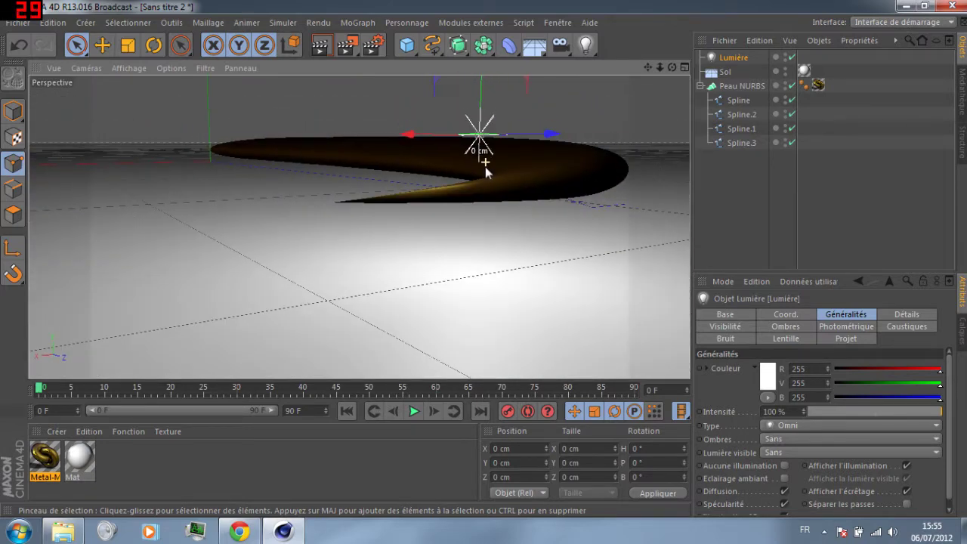
- Try the Forme organique option on the Peau NURBS and review its cap, smoothing, basic and coordinate settings
left_click(742, 86)
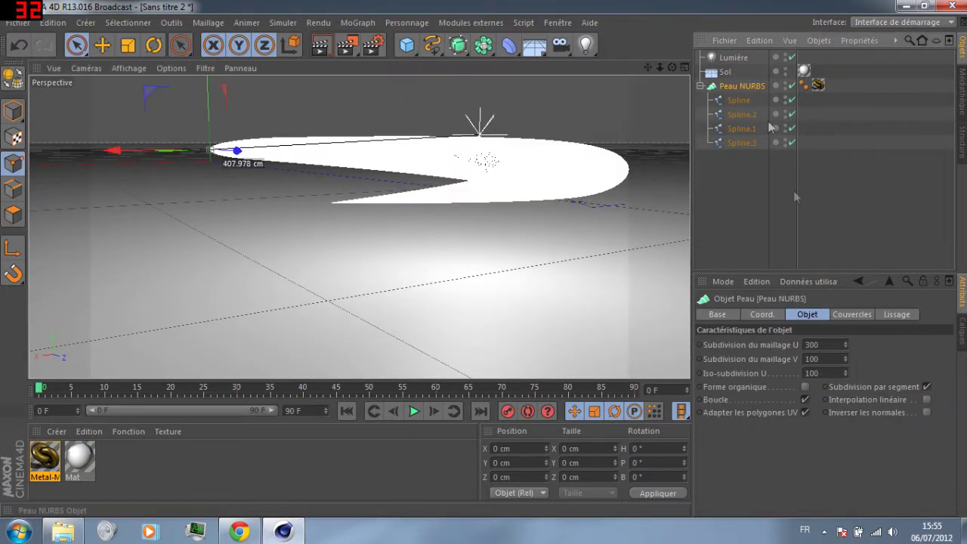
left_click(805, 386)
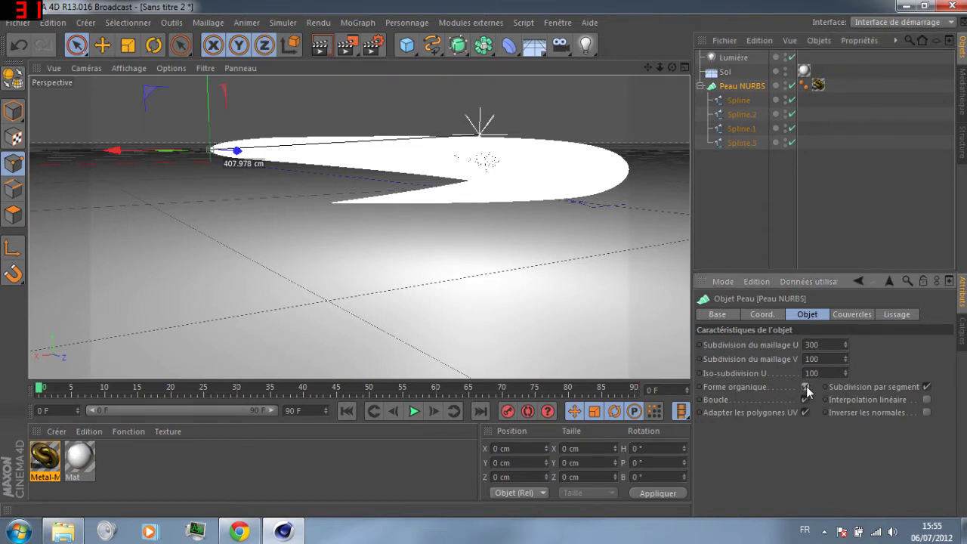
left_click(850, 314)
left_click(891, 315)
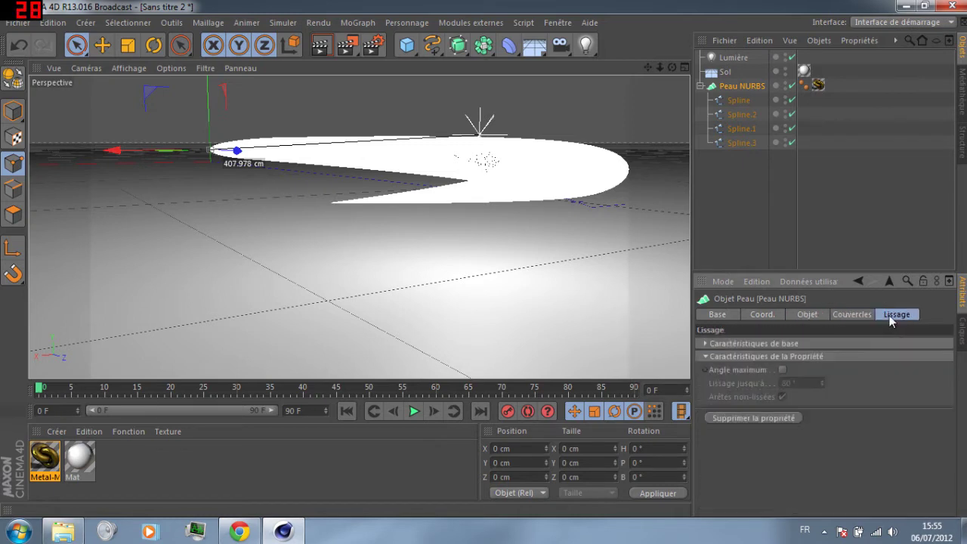
left_click(721, 315)
left_click(761, 314)
left_click(814, 314)
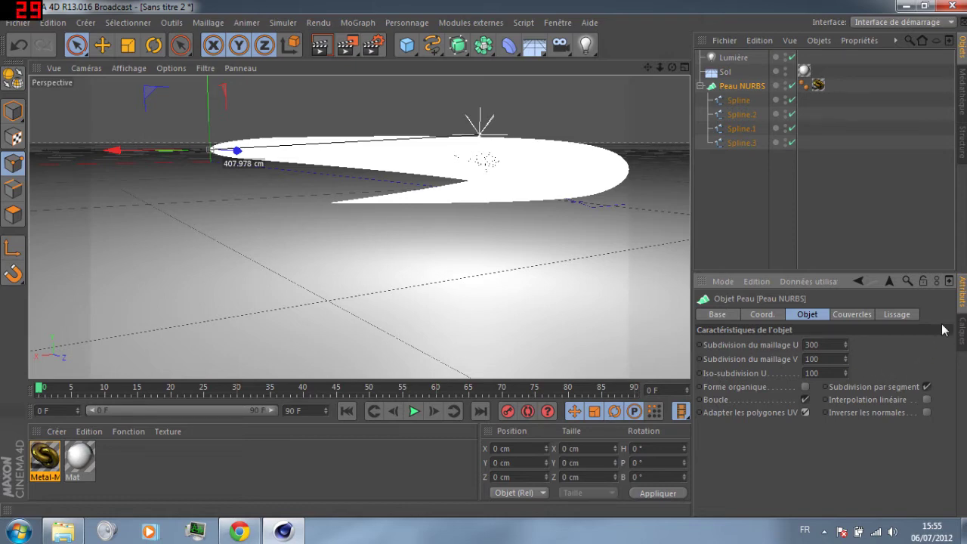
left_click(805, 197)
- Delete the Omni light from the scene and render the perspective view of the blade
left_click_drag(395, 352, 209, 169, "alt")
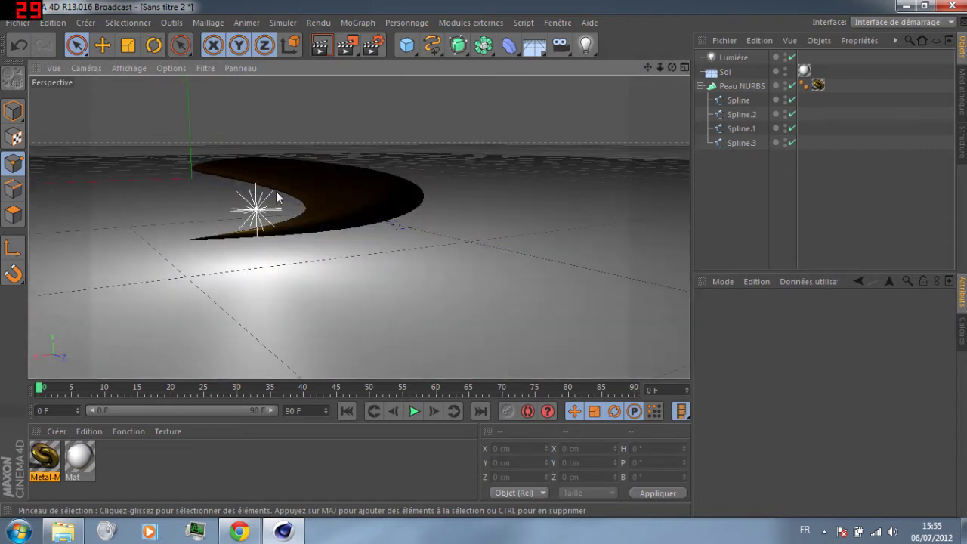
left_click_drag(383, 194, 345, 280, "alt")
left_click_drag(431, 190, 367, 229, "alt")
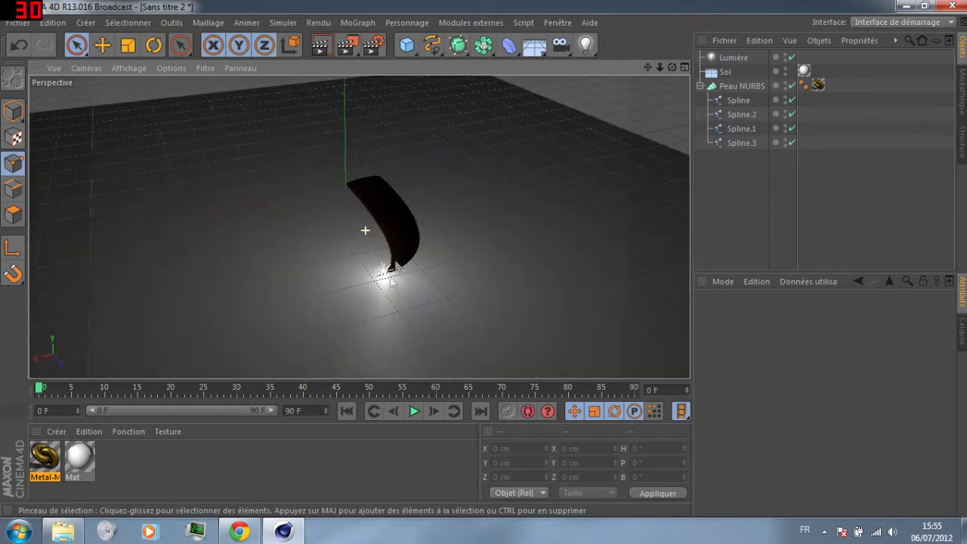
left_click(747, 58)
key("Delete")
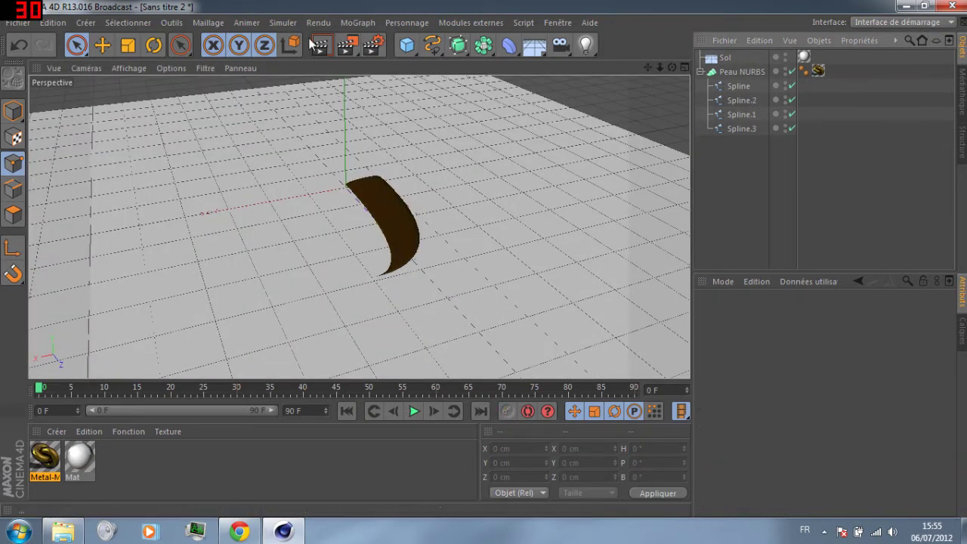
scroll(410, 280, "up", 5)
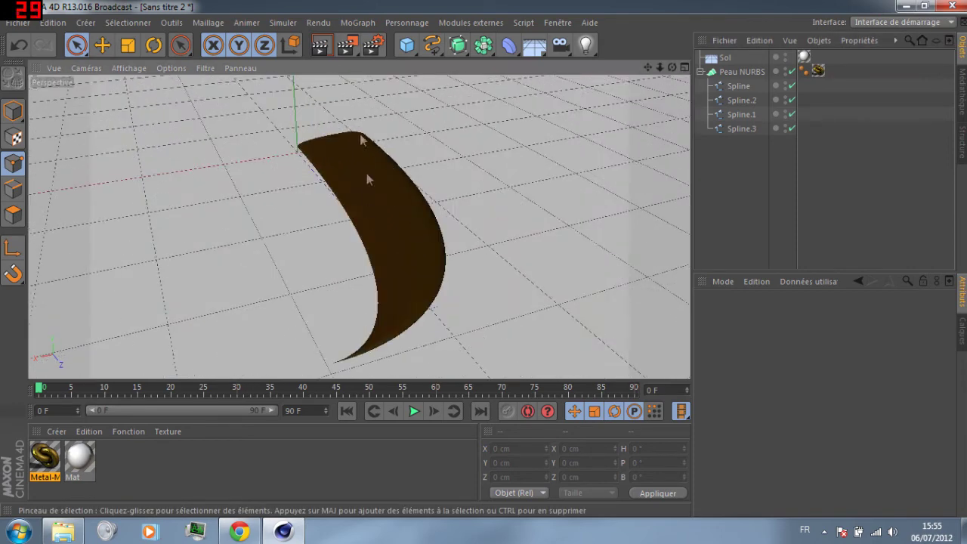
left_click(326, 46)
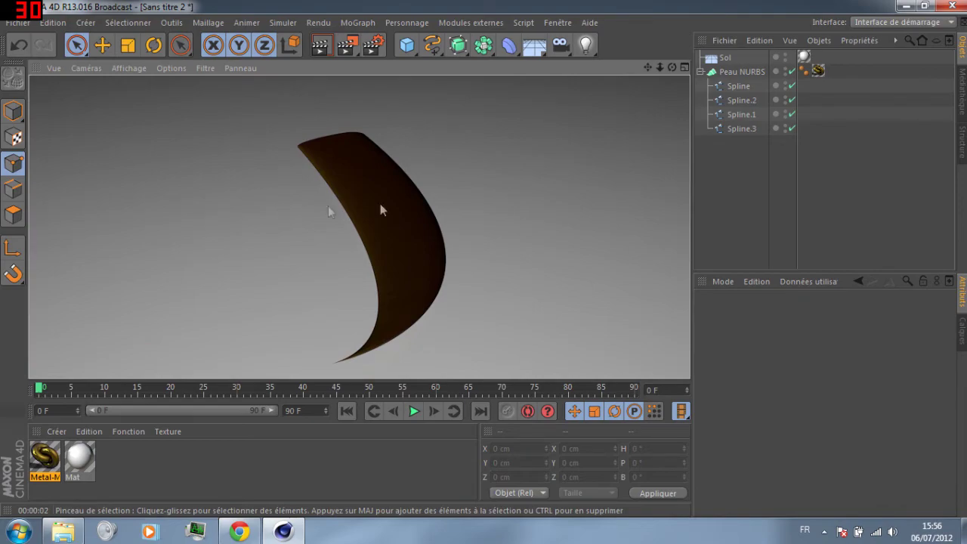
- Activate the cubic spline tool and delete the Peau NURBS blade together with its four splines
left_click_drag(481, 162, 144, 242, "alt")
left_click_drag(231, 250, 292, 284, "alt")
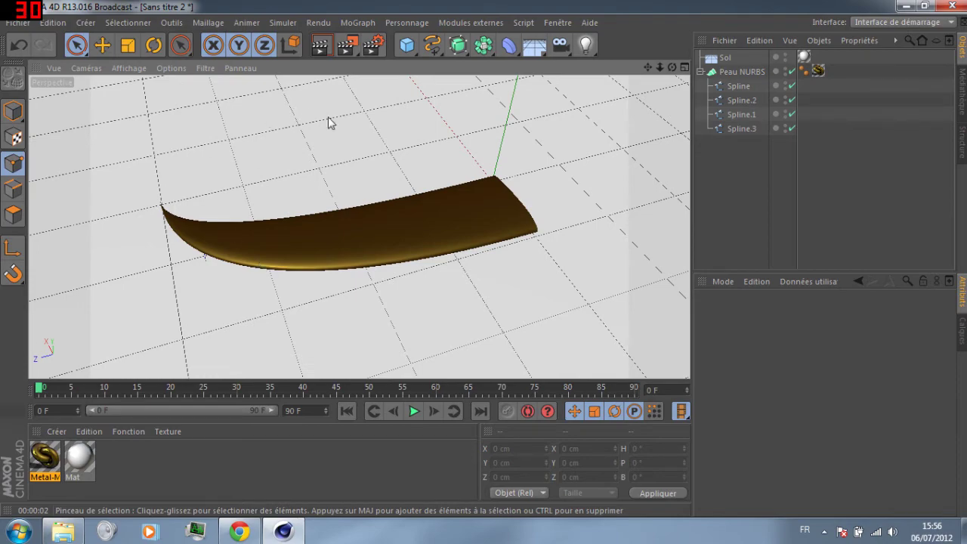
scroll(338, 274, "down", 6)
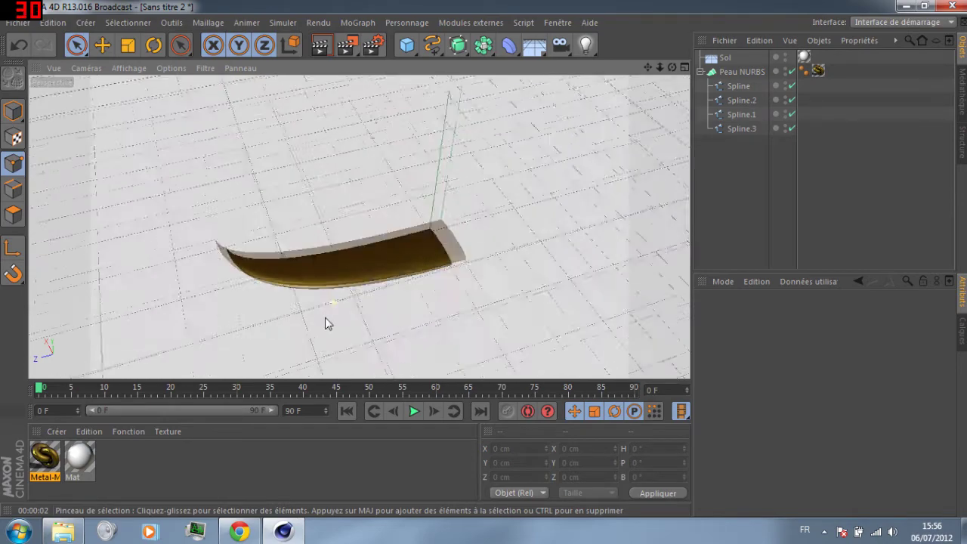
scroll(325, 305, "up", 6)
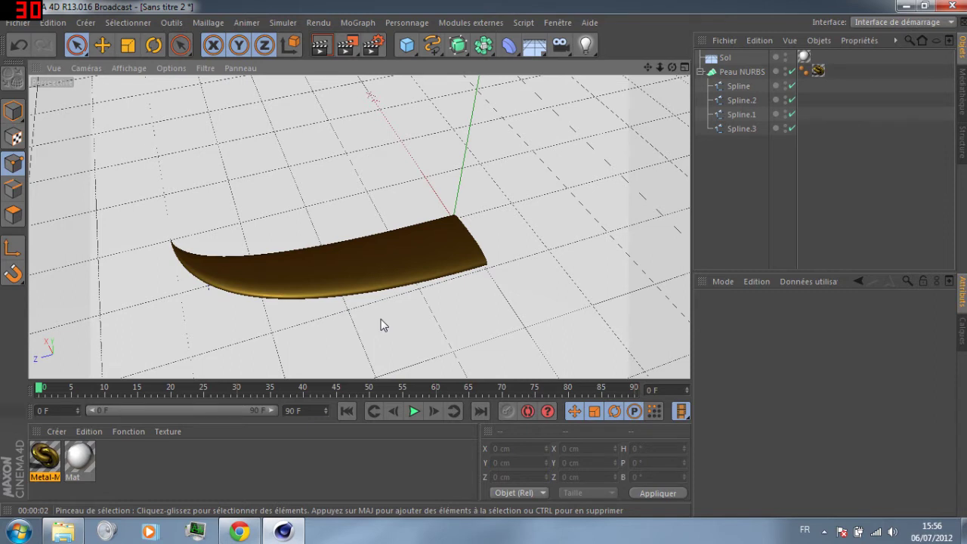
left_click(432, 45)
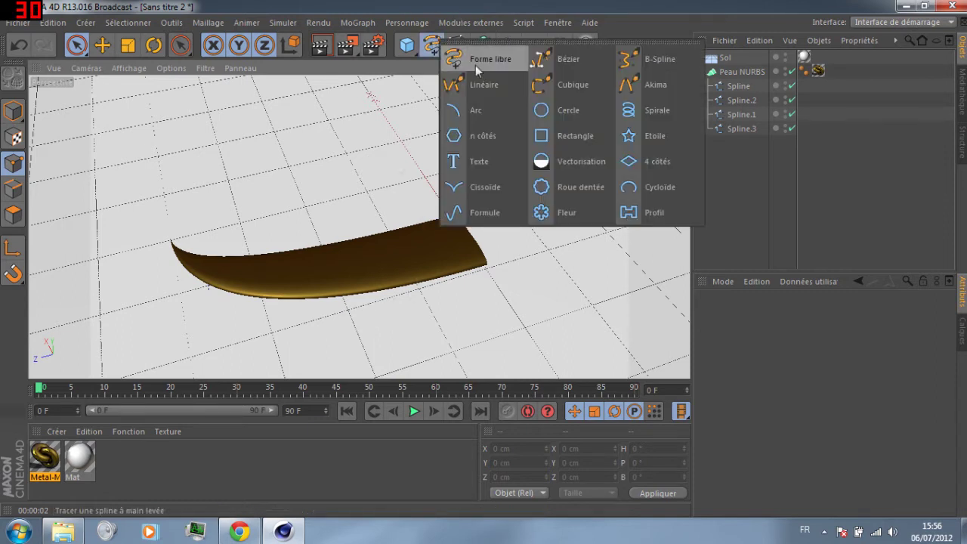
left_click(573, 86)
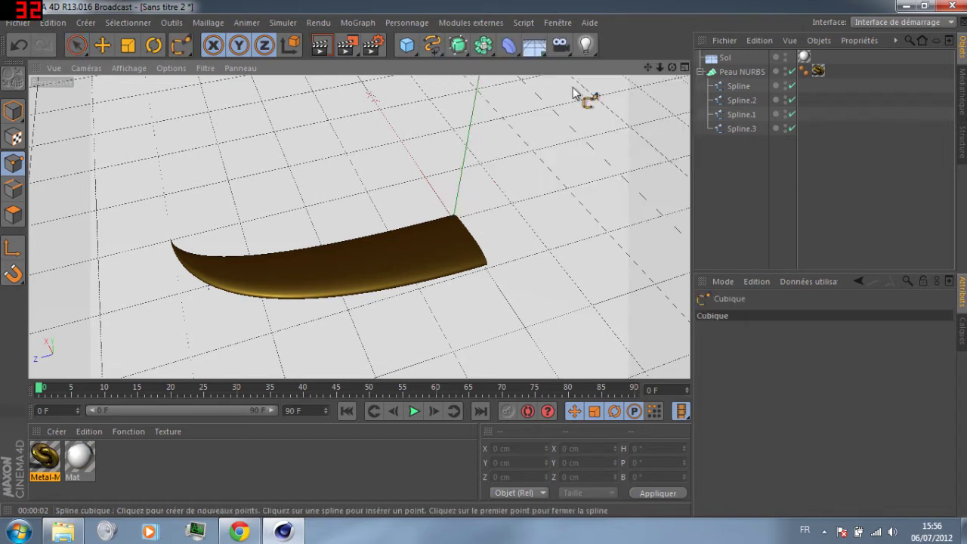
left_click(748, 72)
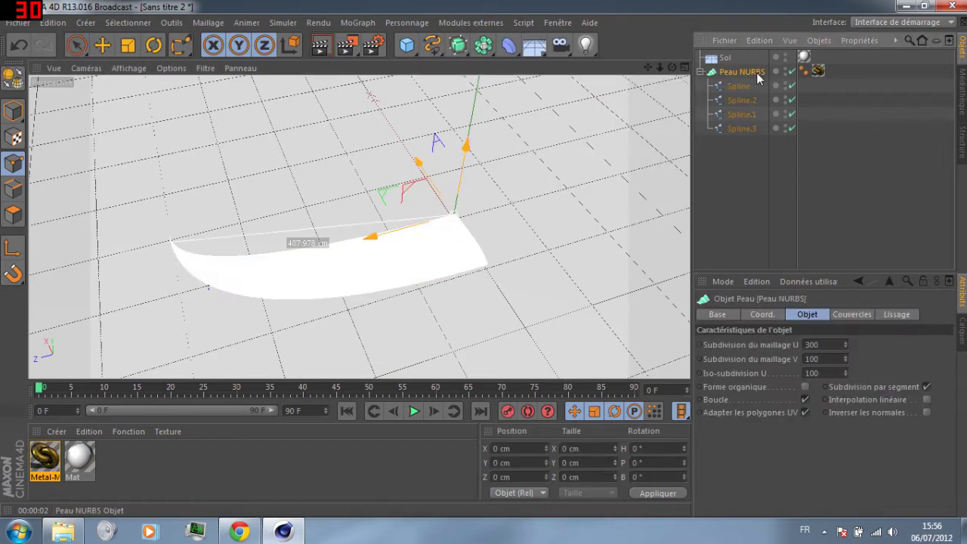
key("Delete")
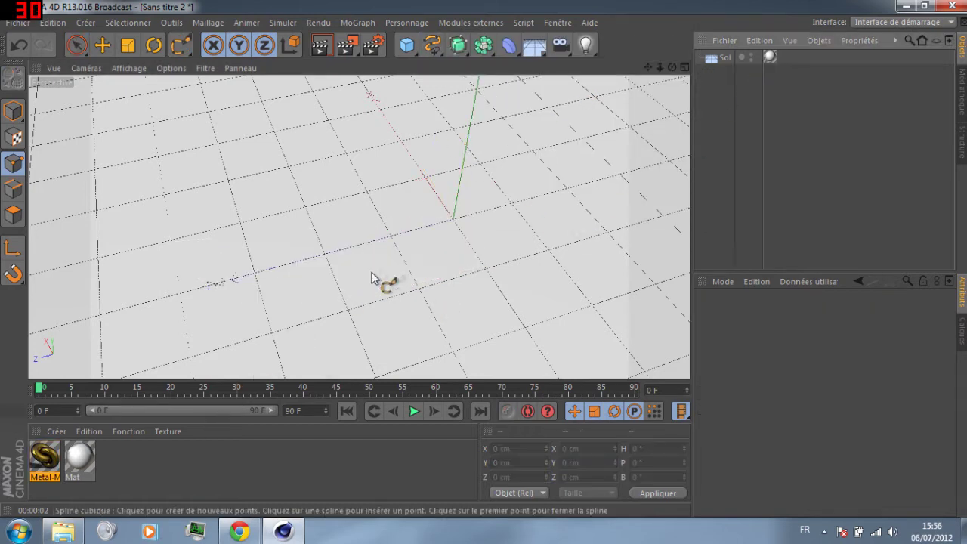
- In the top view, start a cubic spline with its first point at X -100 cm, Z 0 cm
middle_click(473, 123)
middle_click(498, 155)
scroll(506, 147, "down", 2)
scroll(419, 268, "up", 2)
middle_click_drag(388, 256, 308, 261, "alt")
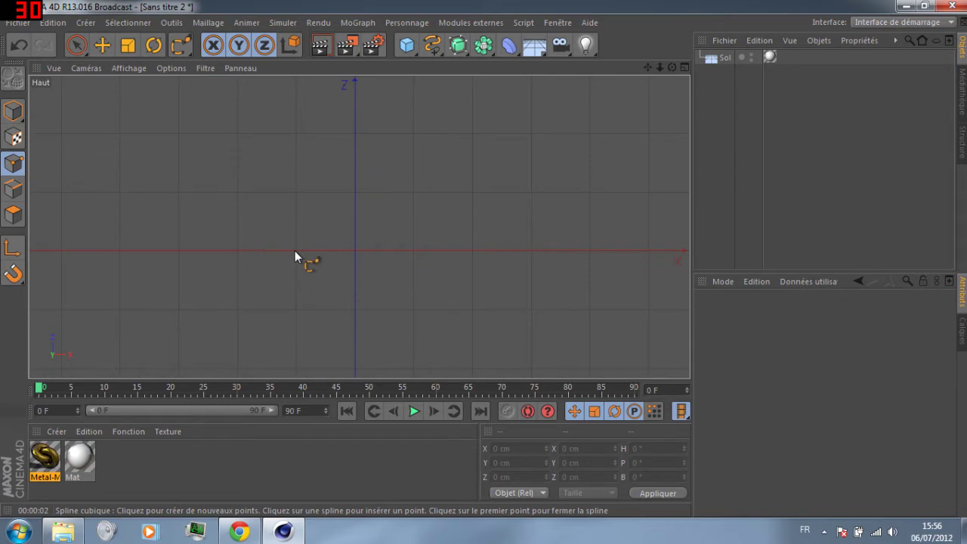
left_click(295, 251)
left_click(508, 448)
key("BackSpace")
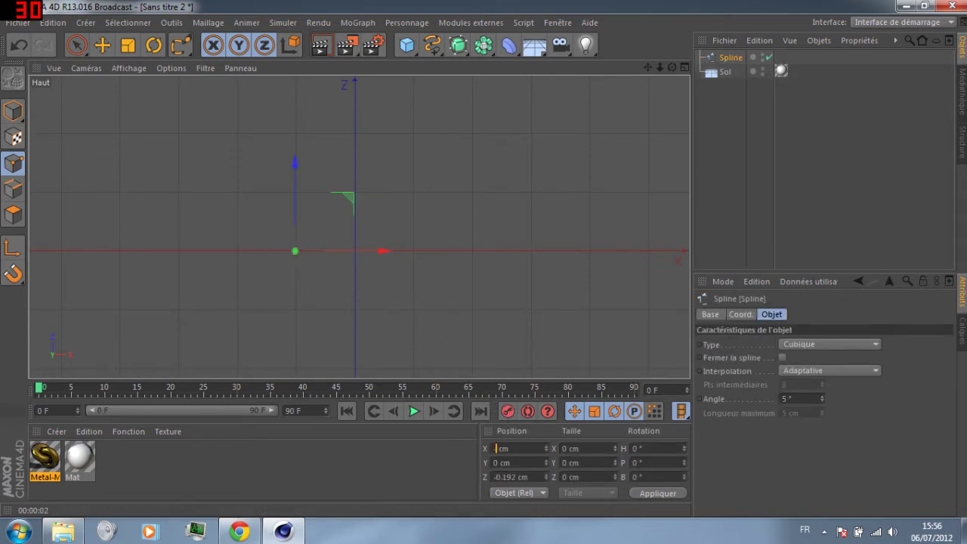
type("-100")
key("Tab")
key("Tab")
type("0")
key("Return")
- Add the spline's second point up and outward from the first, at X -200 cm, Z 200 cm
scroll(357, 347, "down", 2)
scroll(351, 167, "down", 1)
scroll(362, 162, "up", 2)
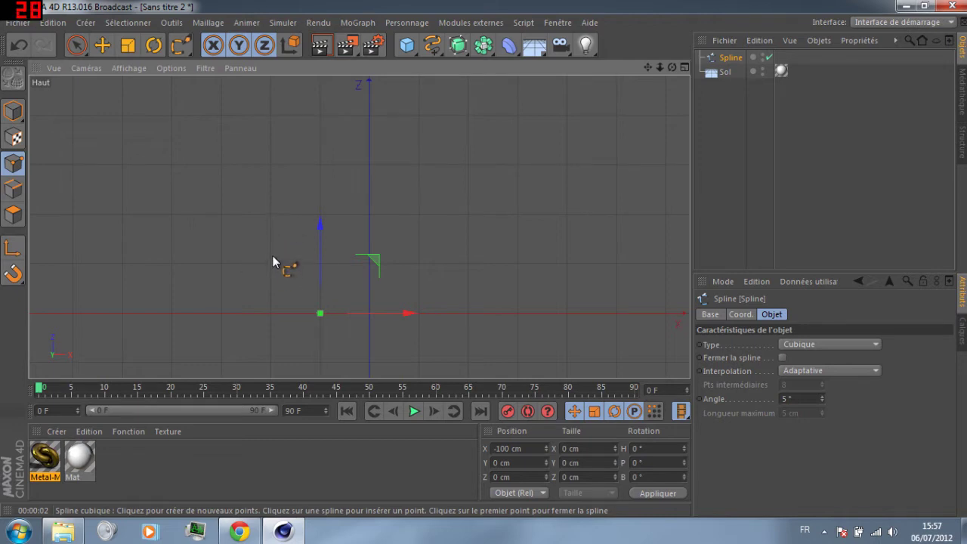
left_click(271, 215)
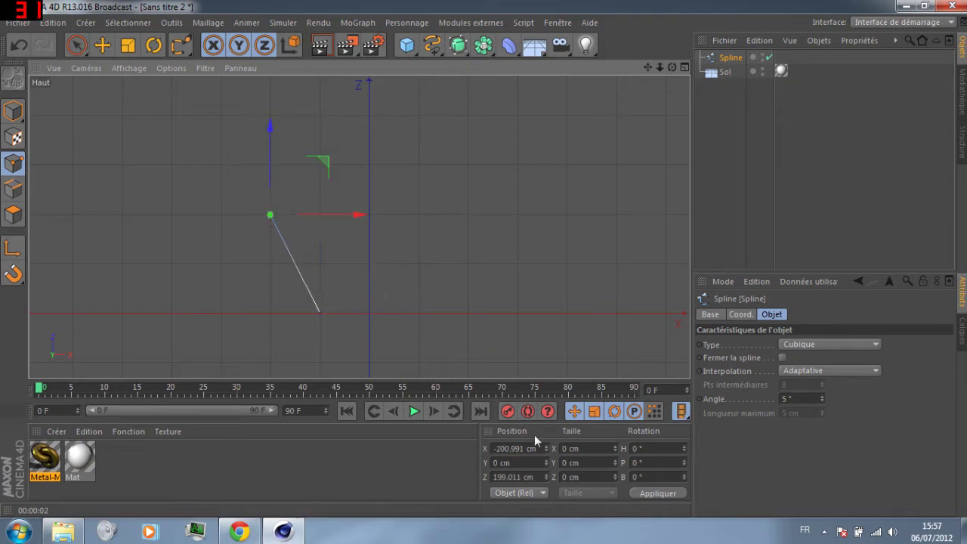
key("BackSpace")
double_click(506, 476)
type("200")
left_click(401, 479)
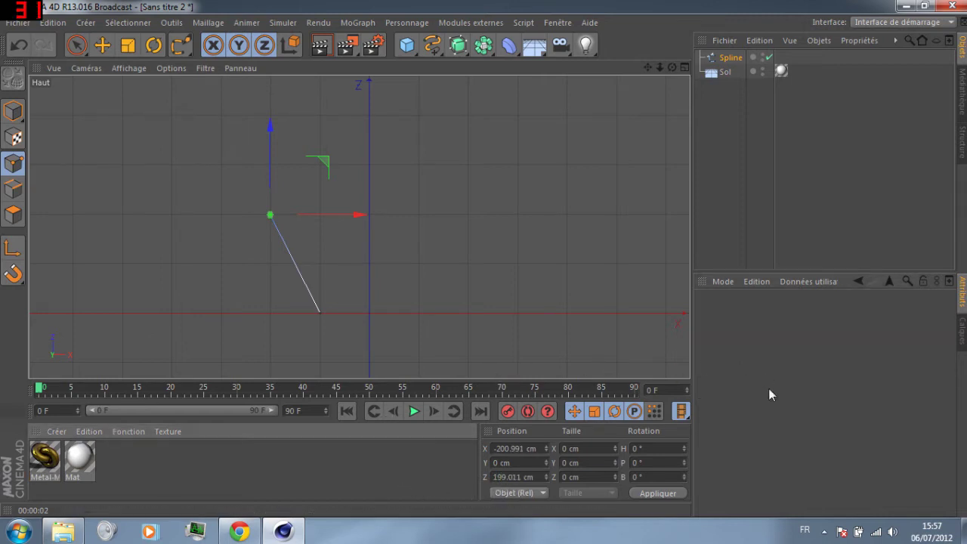
double_click(517, 448)
type("0")
double_click(512, 476)
type("200")
key("Return")
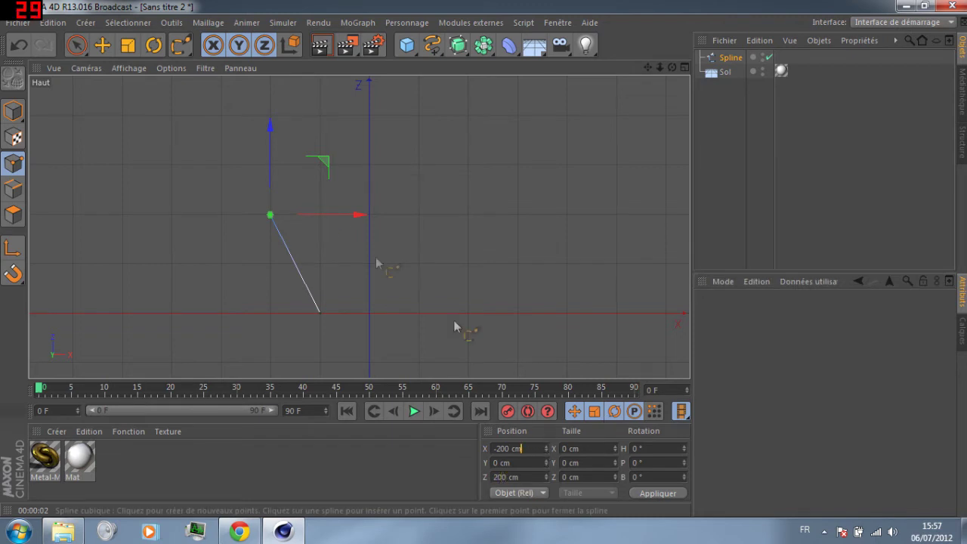
- Add the spline's third point on the Z axis at X 0 cm, Z 400 cm
left_click(369, 114)
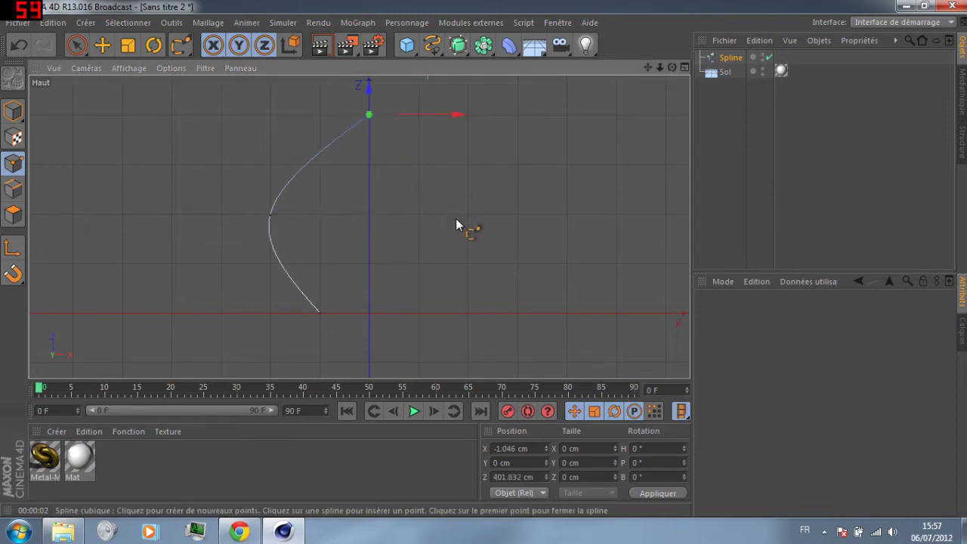
double_click(504, 448)
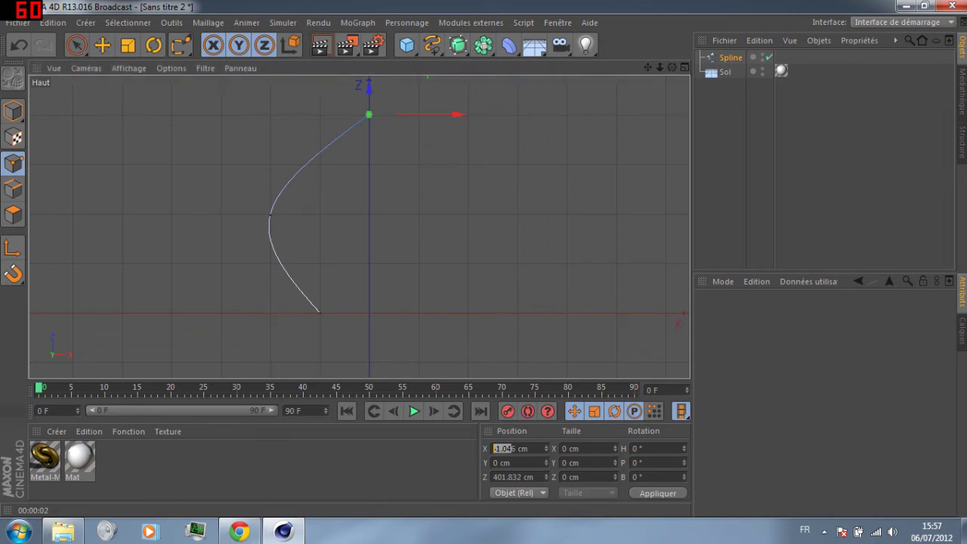
type("0")
double_click(531, 474)
type("400")
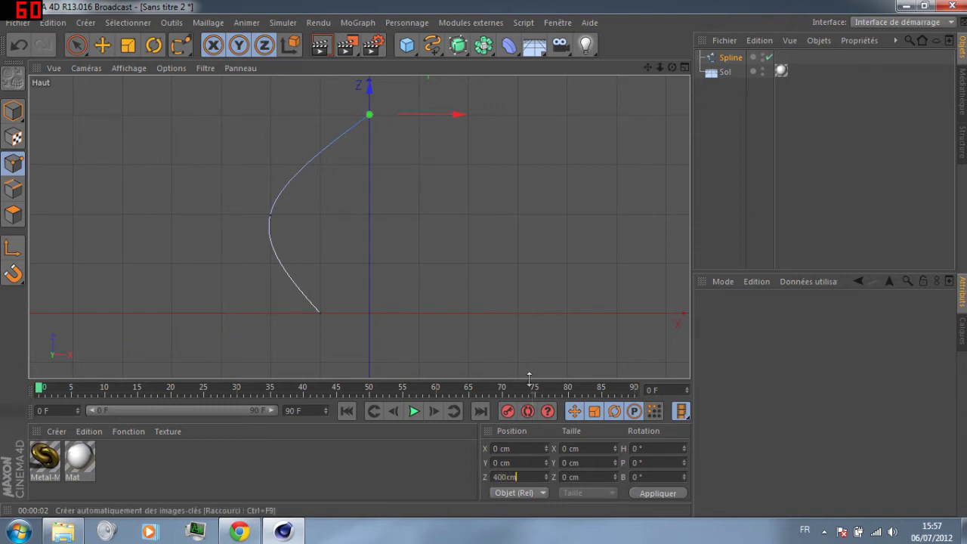
key("Return")
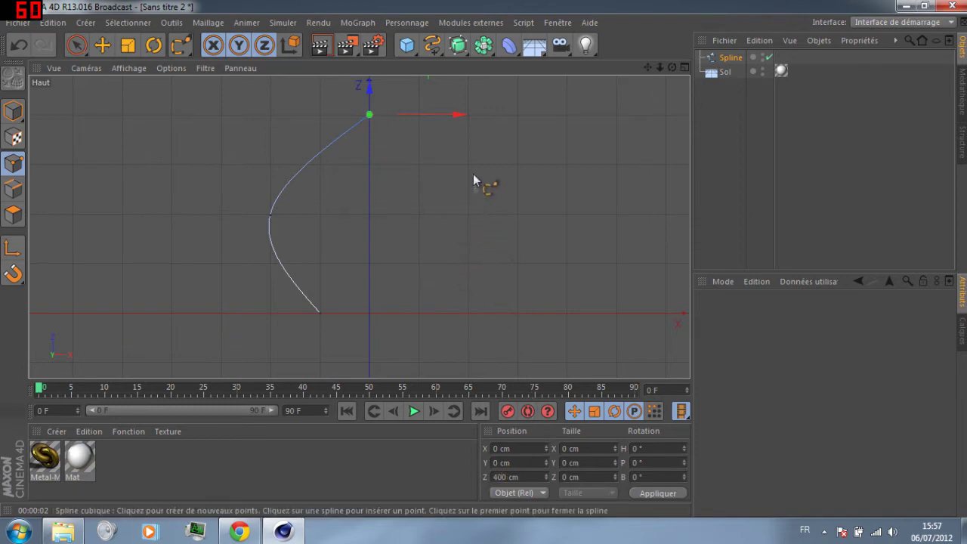
- Add the spline's fourth point, mirroring the second, at X 200 cm, Z 200 cm
left_click(468, 214)
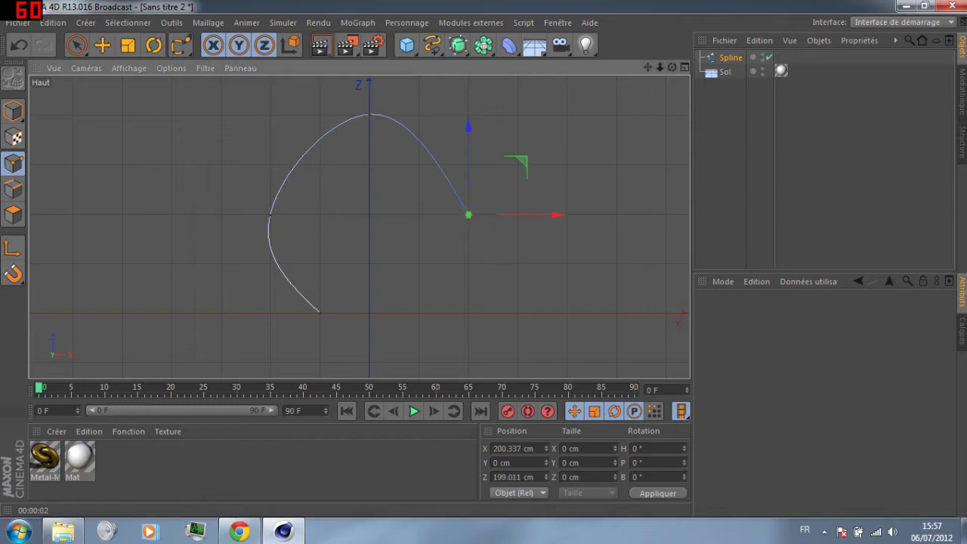
double_click(514, 448)
type("0")
double_click(513, 477)
type("200")
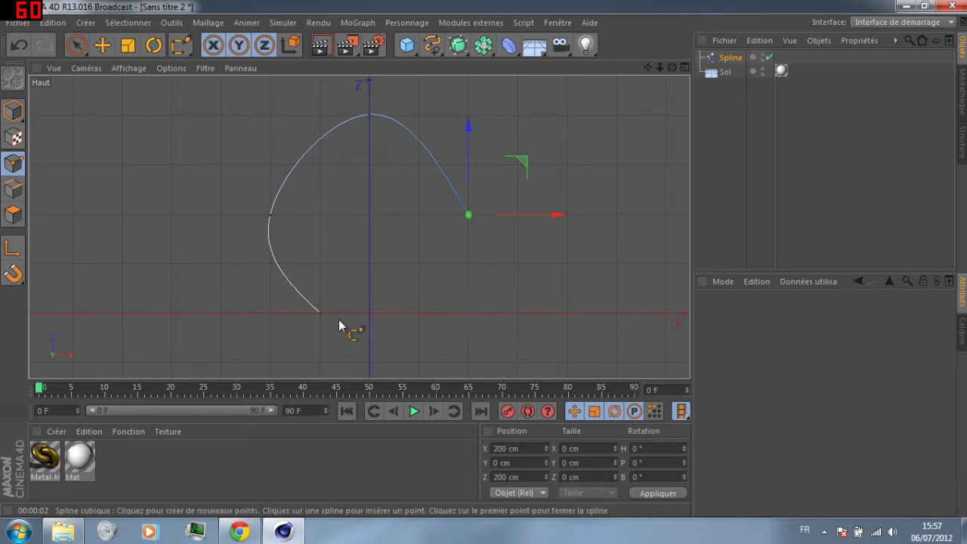
- Add the spline's last point at X 100 cm, Z 0 cm, and deselect the finished blade outline
left_click(419, 314)
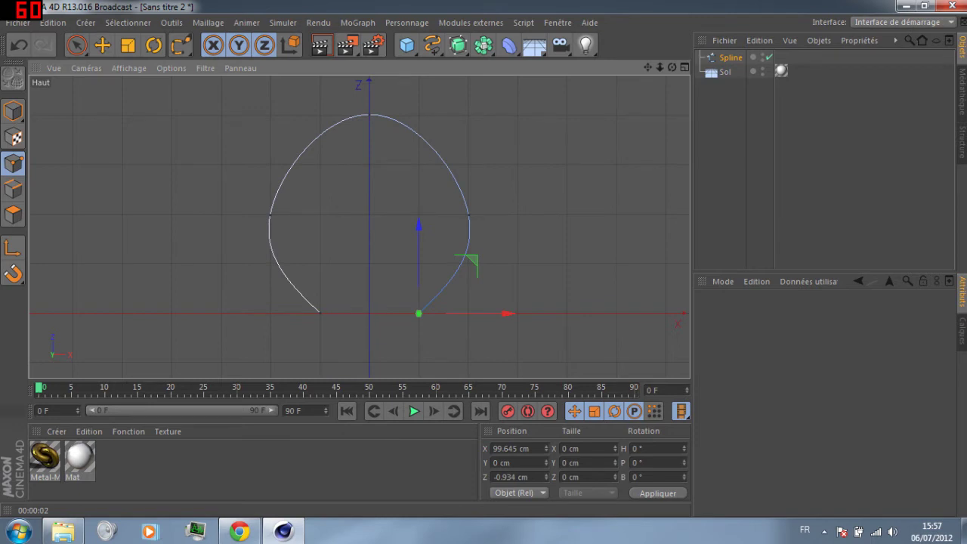
double_click(504, 447)
type("100")
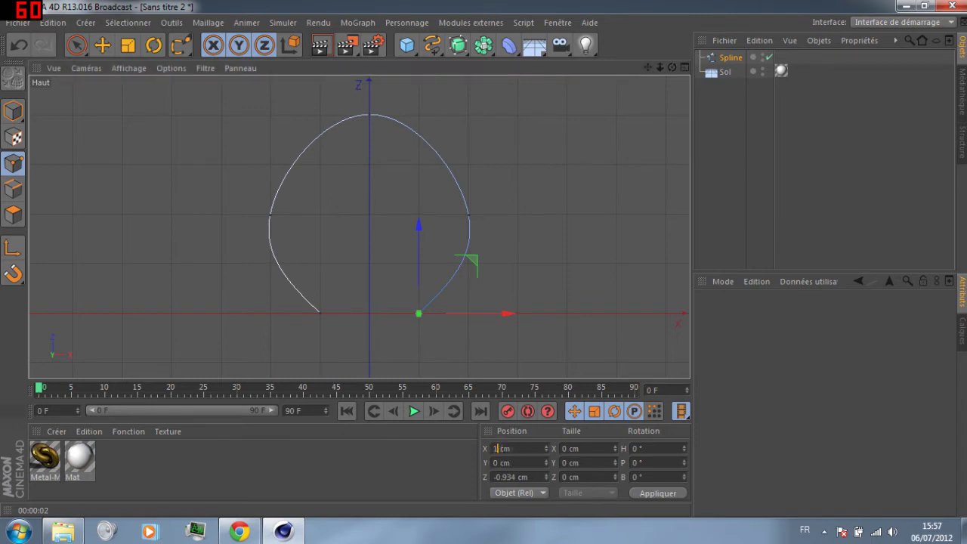
double_click(505, 477)
type("00")
key("Return")
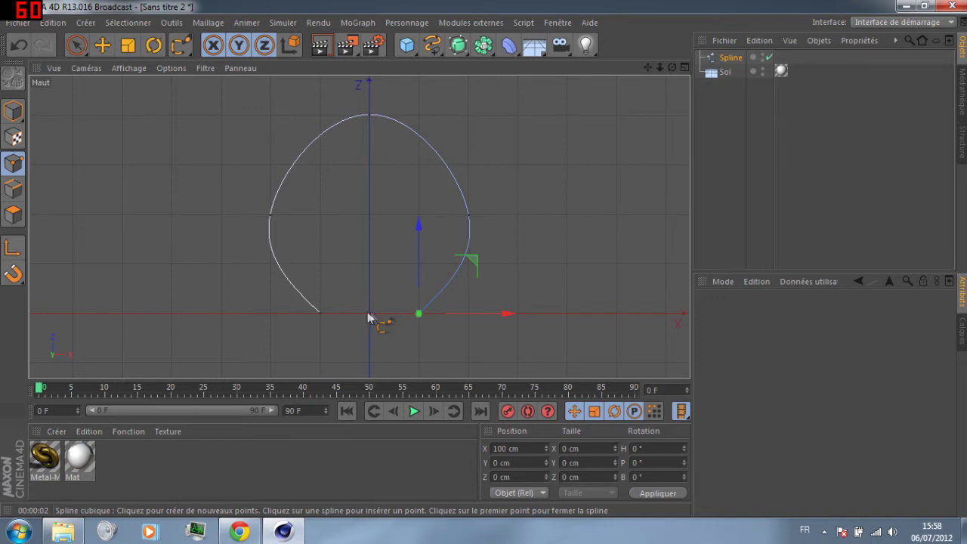
left_click(739, 110)
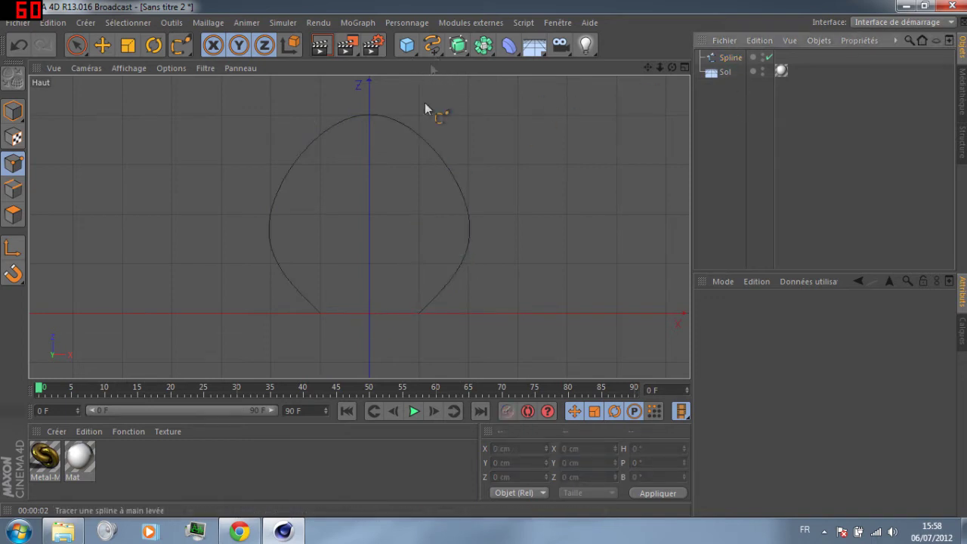
- Start a second cubic spline on the origin, at X 0 cm, Z 0 cm, for the blade's centre line
left_click(368, 312)
left_click(506, 448)
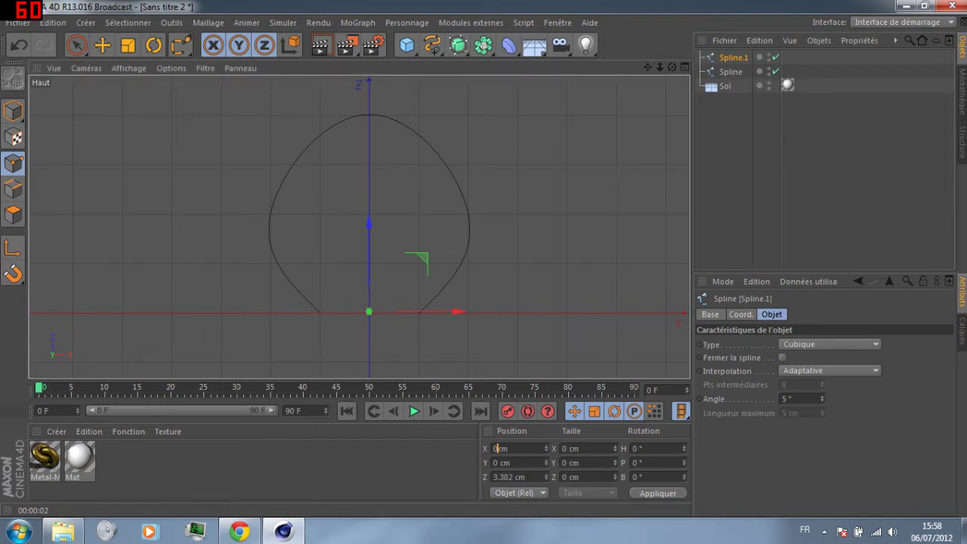
type("0")
key("Return")
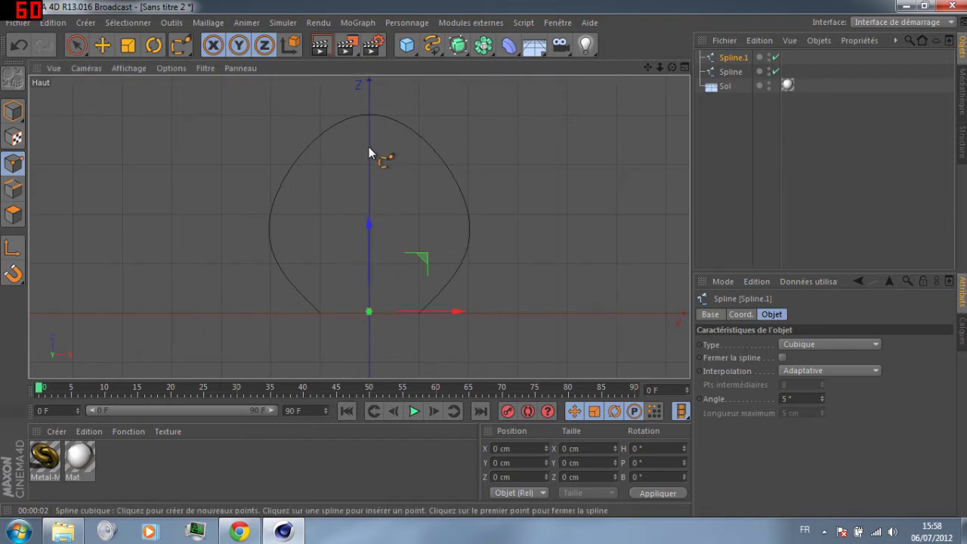
- Add the centre spline's end point at the blade tip, at X 0 cm, Z 400 cm
left_click(369, 117)
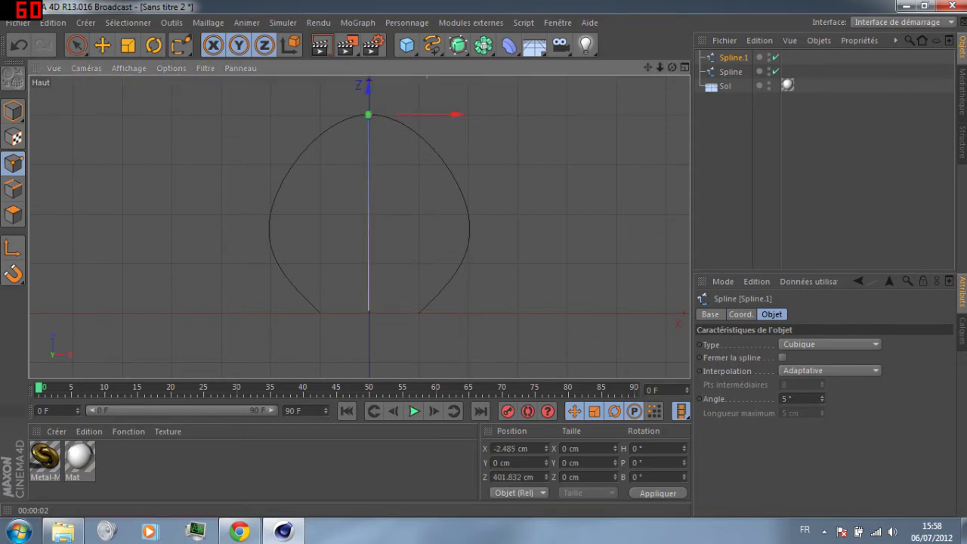
left_click(503, 448)
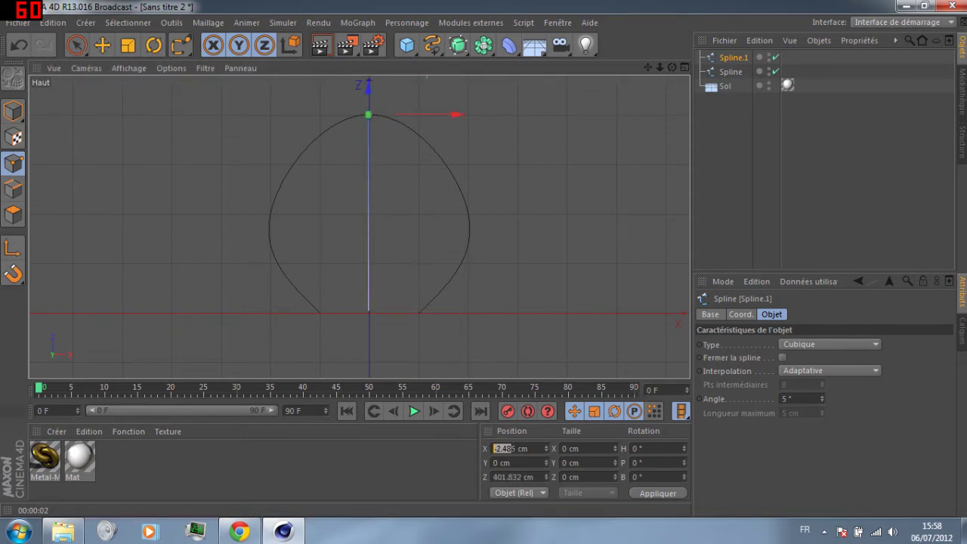
type("0")
key("Return")
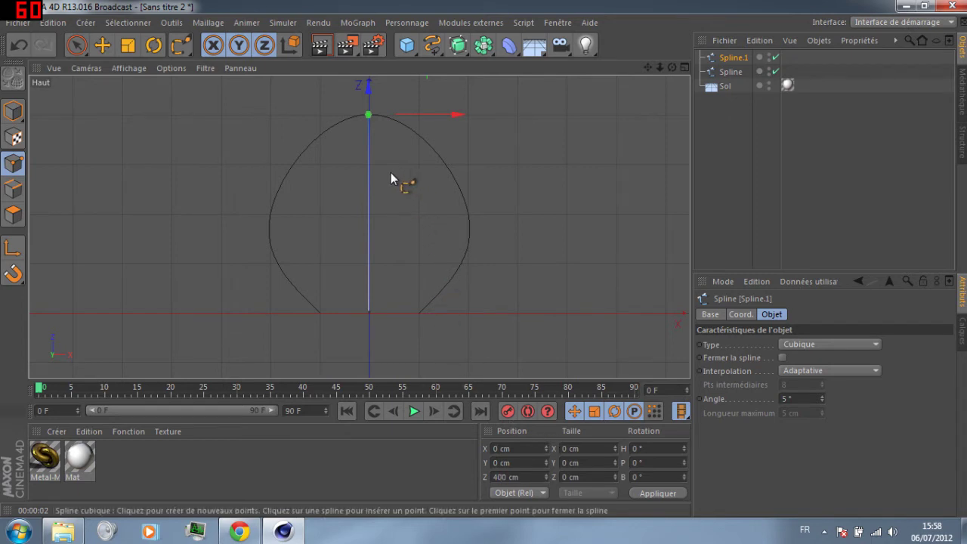
- Select both points of the centre spline and raise them to Y 20 cm
middle_click(437, 199)
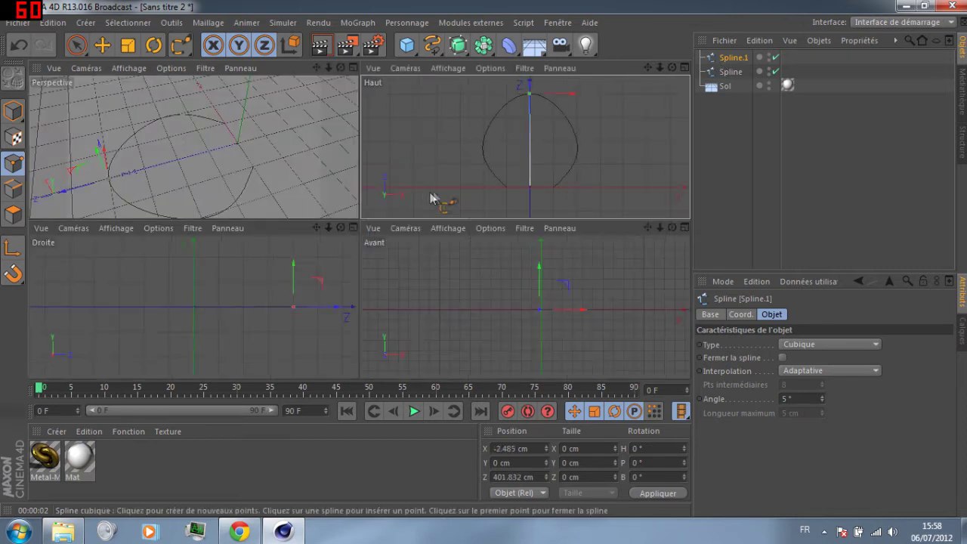
middle_click(581, 329)
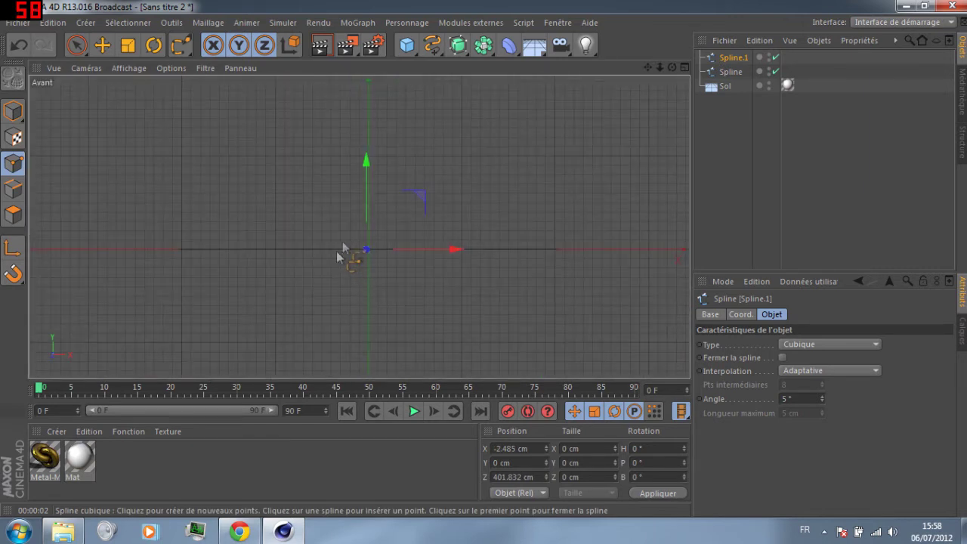
scroll(361, 261, "up", 3)
left_click(743, 85)
left_click(730, 59)
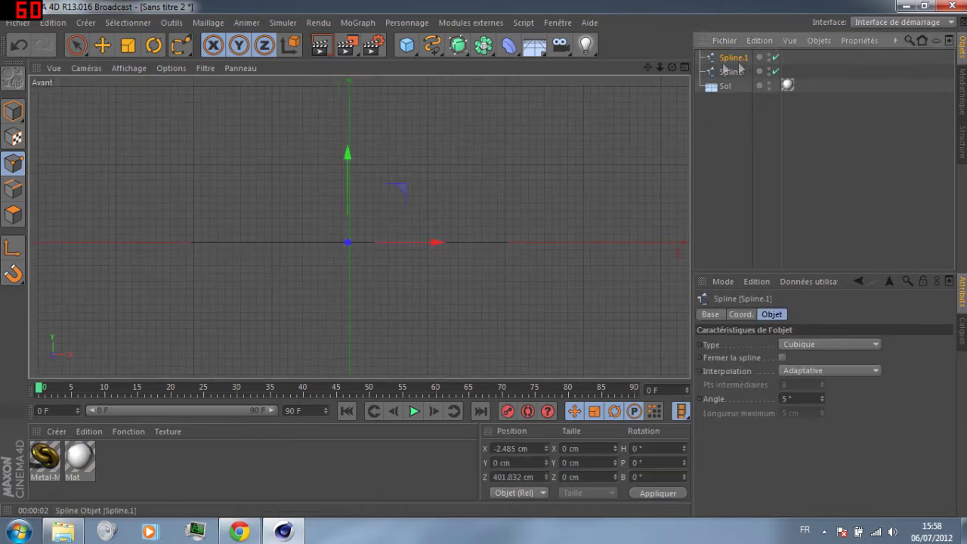
left_click(77, 46)
left_click_drag(305, 210, 350, 244)
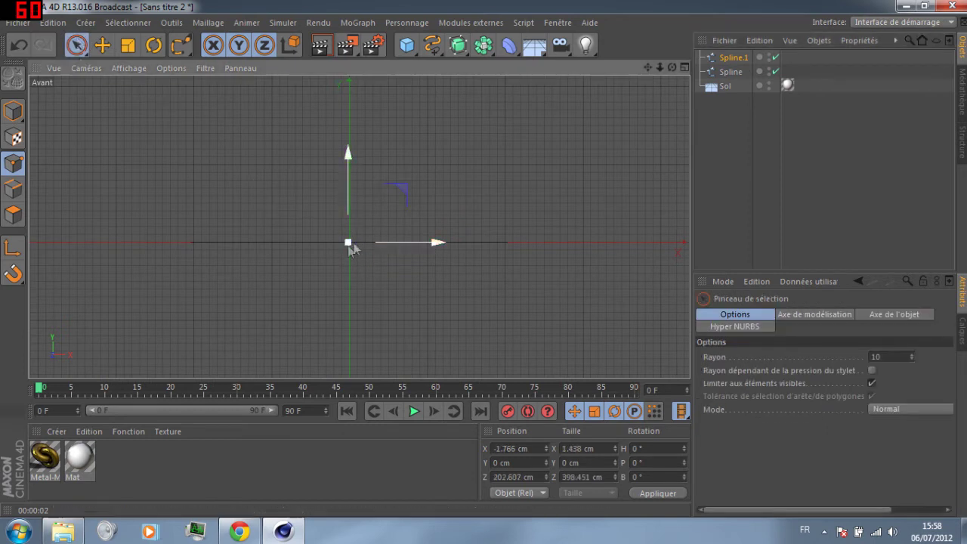
middle_click(478, 251)
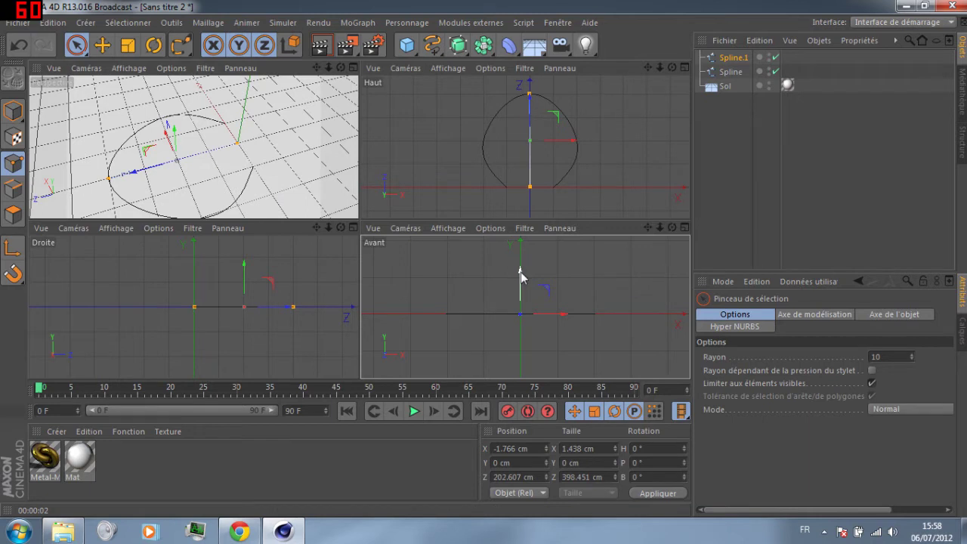
left_click_drag(520, 273, 522, 265)
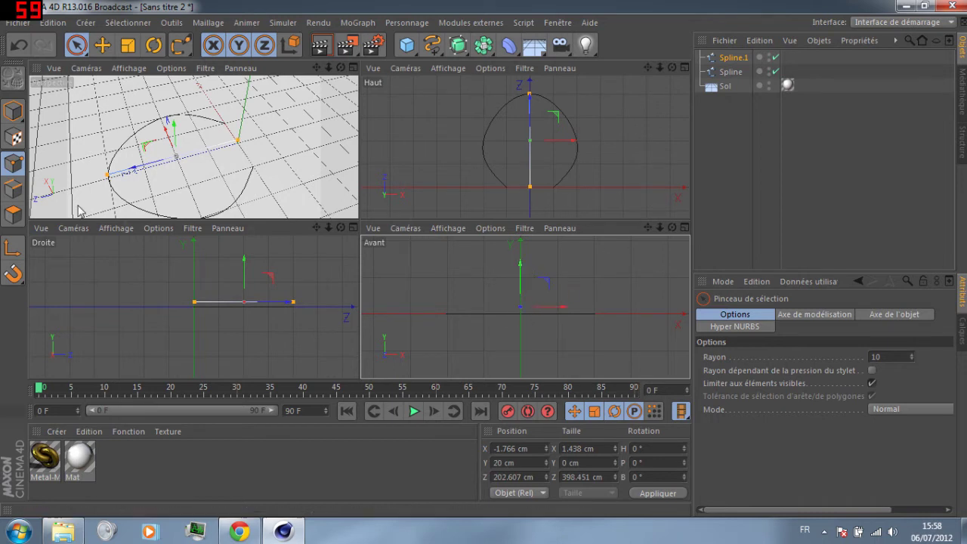
- Lower only the centre spline's tip point back to Y 0 cm
scroll(100, 189, "up", 4)
scroll(122, 162, "up", 2)
left_click(112, 141)
left_click_drag(112, 114, 108, 129)
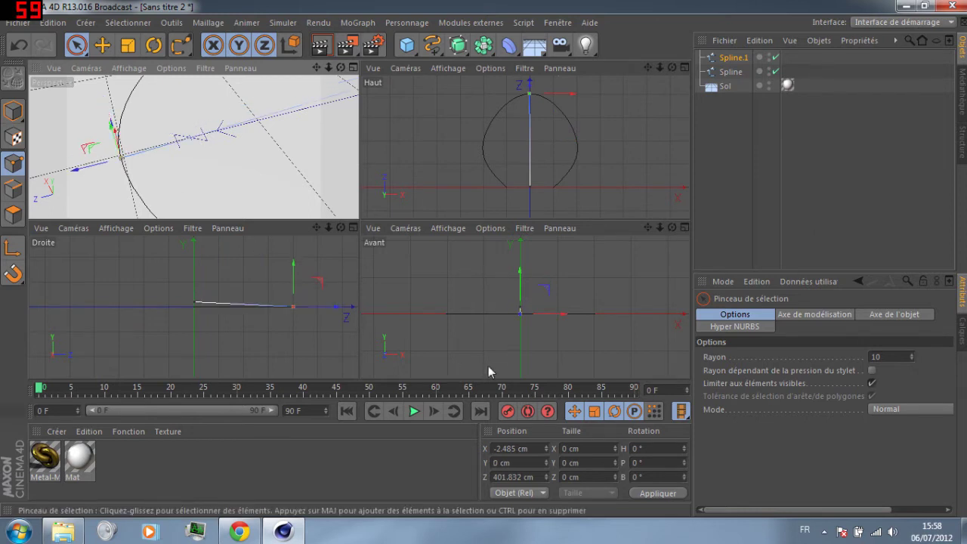
- Duplicate the centre spline Spline.1
left_click(730, 59)
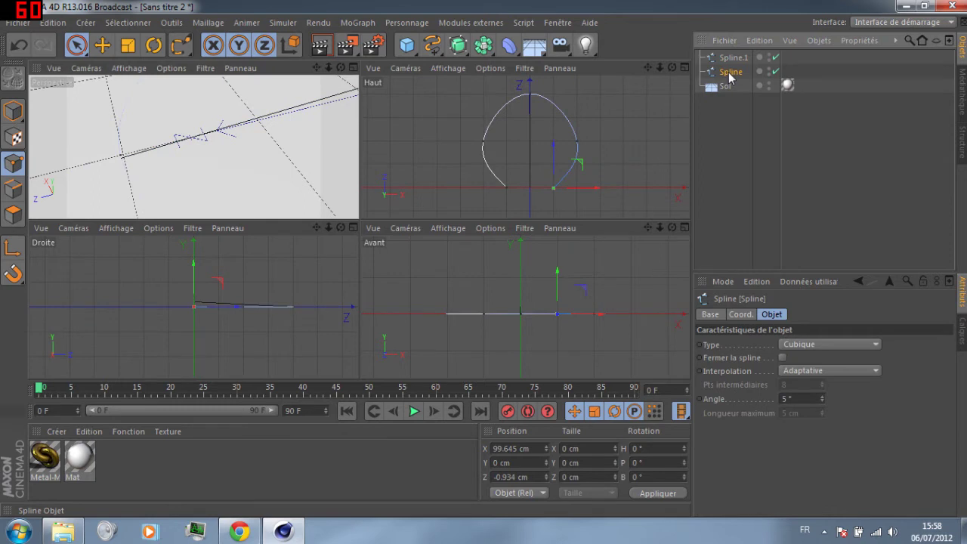
left_click_drag(736, 60, 729, 65, "ctrl")
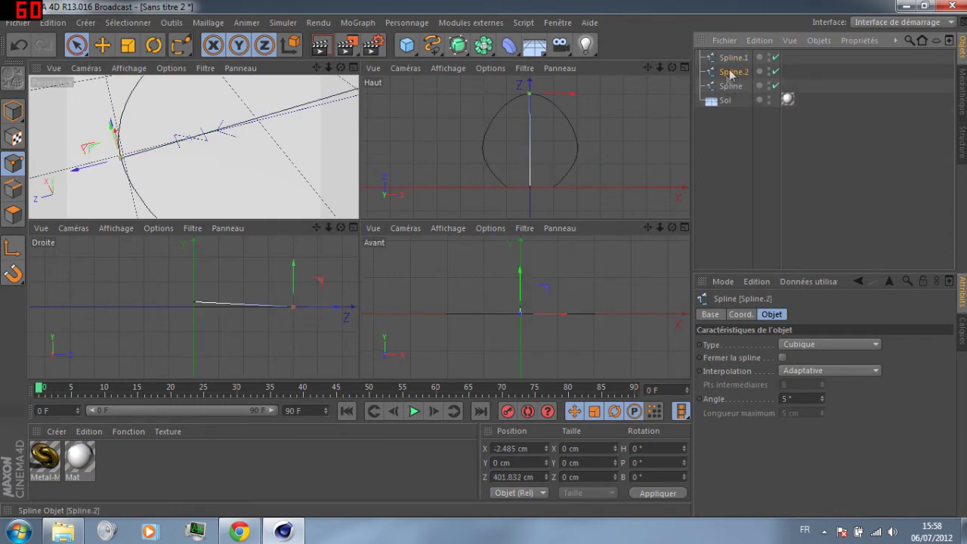
left_click_drag(519, 270, 522, 291)
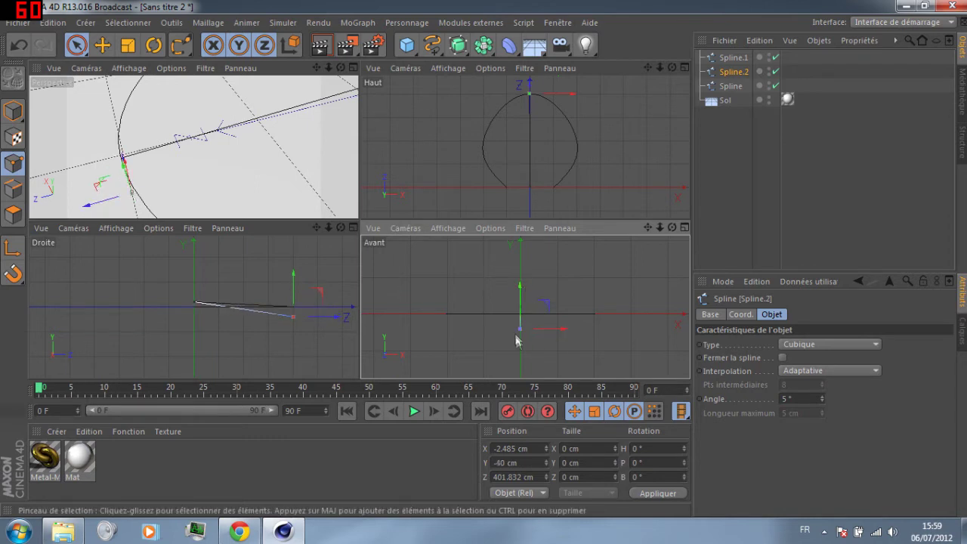
left_click(287, 323)
left_click_drag(292, 284, 294, 283)
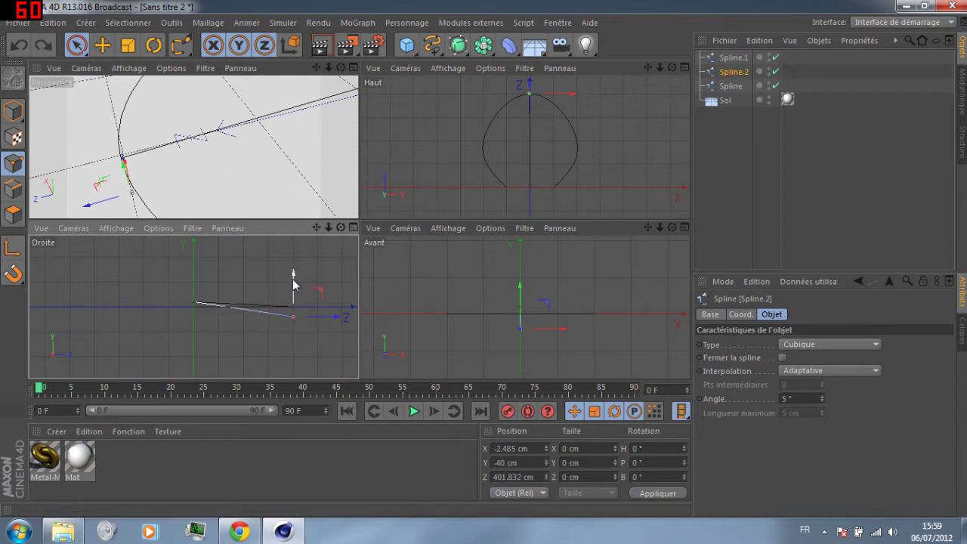
left_click(407, 330)
key("ctrl+z")
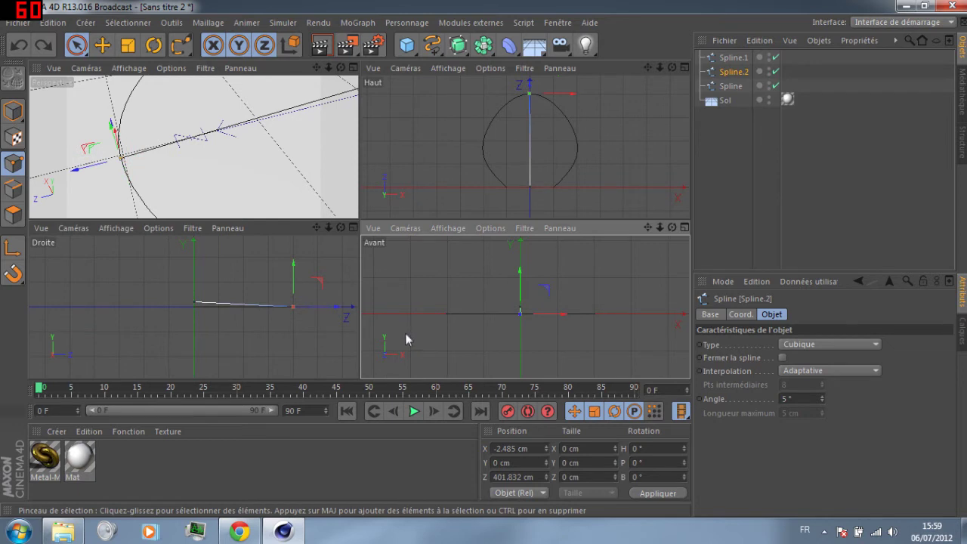
- Lower the duplicated spline's root point below the floor plane, mirroring the first centre spline, and deselect it
mouse_move(163, 307)
left_mouse_down()
mouse_move(277, 315)
mouse_move(293, 306)
left_mouse_up()
left_click(242, 262)
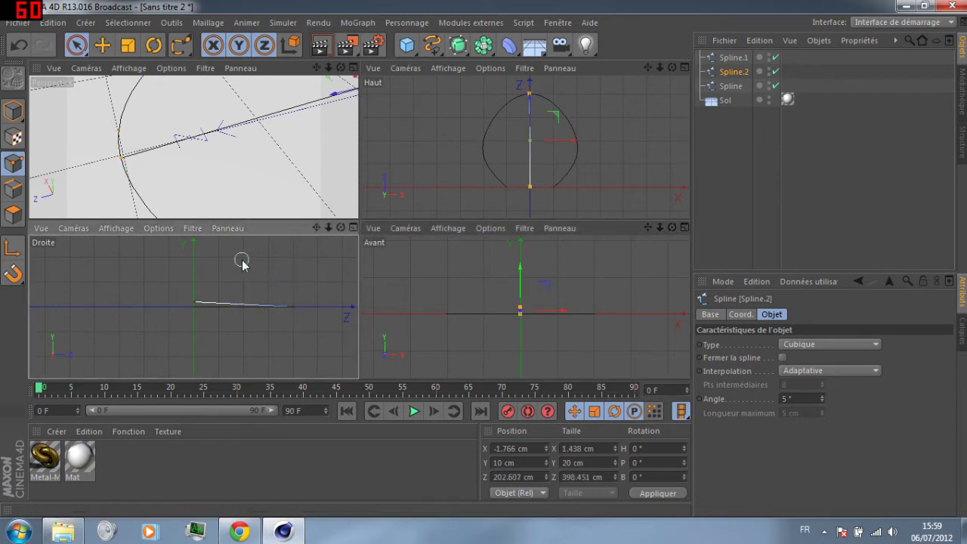
left_click_drag(190, 302, 294, 313)
left_click_drag(243, 270, 297, 266)
left_click(295, 317)
left_click(131, 309)
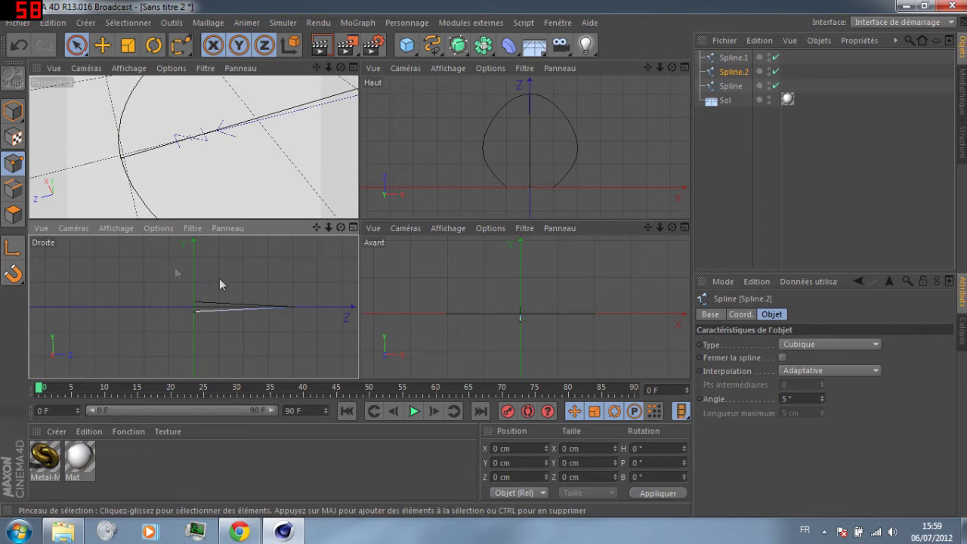
- Select the blade outline spline and lower its side point at X -200 cm to Y -20 cm
scroll(168, 161, "down", 5)
left_click_drag(169, 162, 155, 158, "alt")
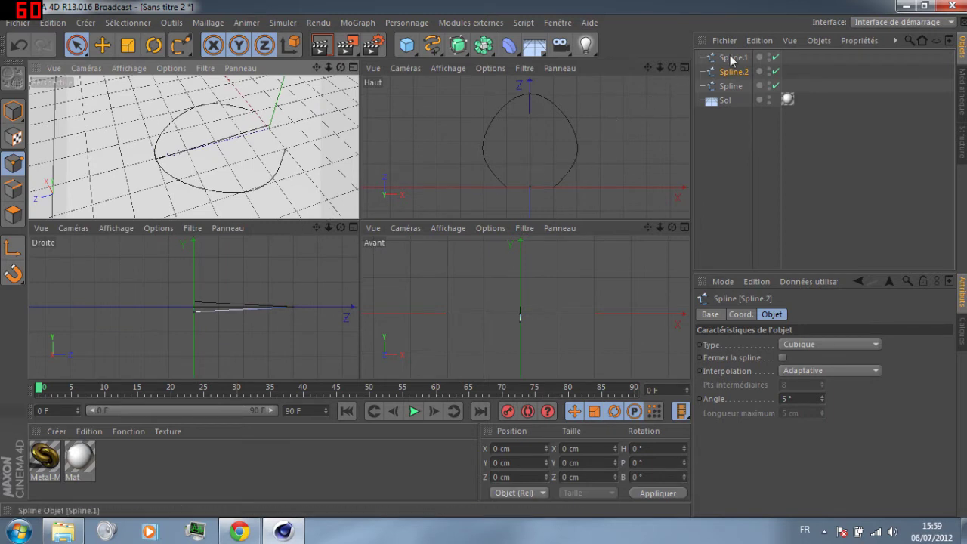
left_click(731, 58)
left_click(729, 86)
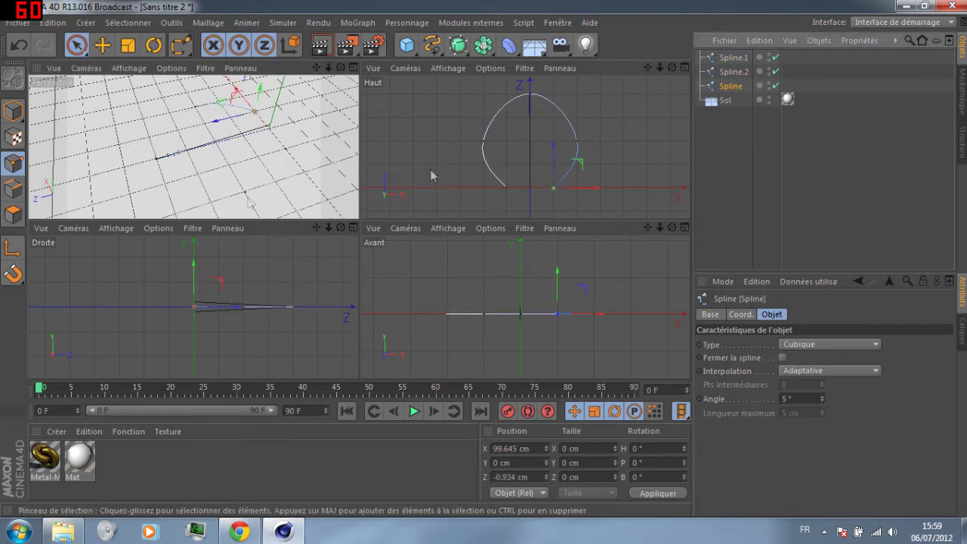
scroll(241, 215, "up", 5)
left_click(256, 163)
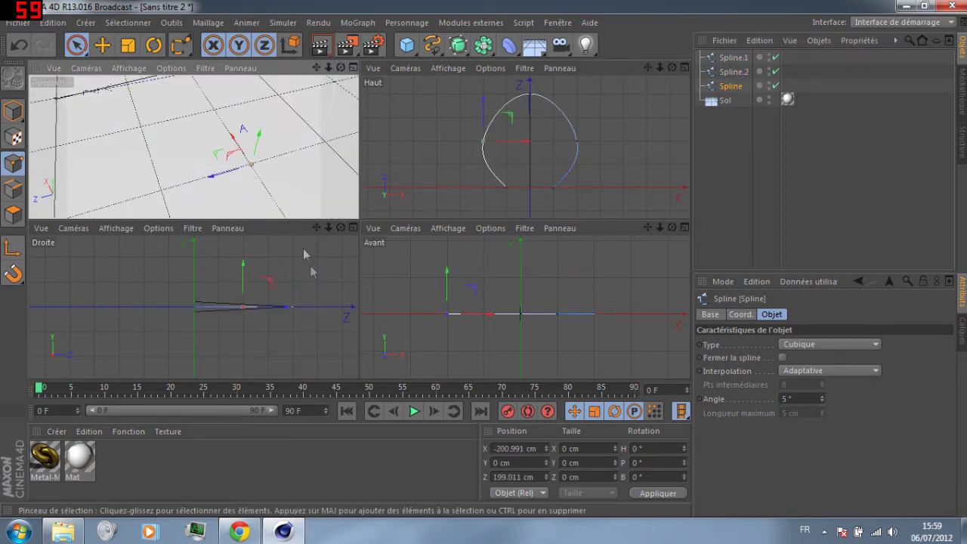
left_click_drag(261, 138, 264, 157)
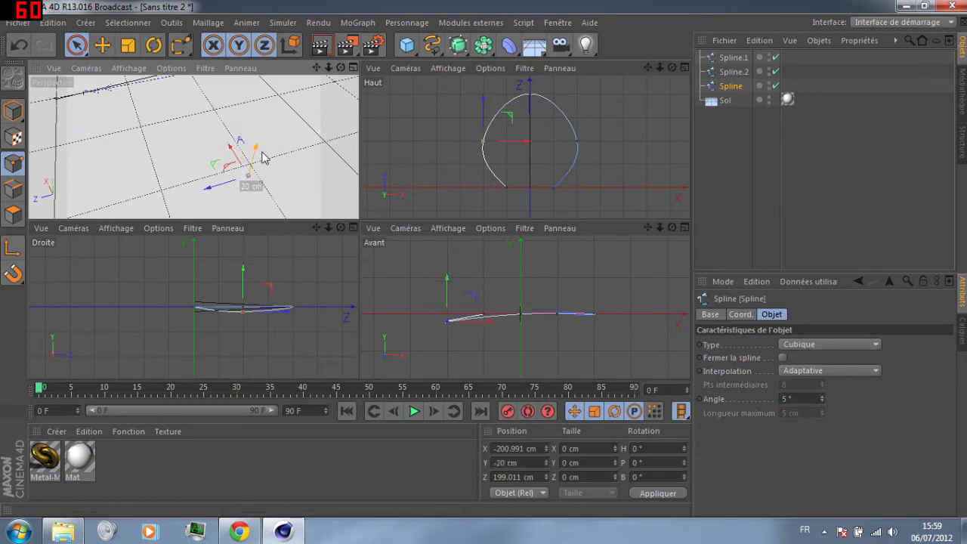
- Raise the outline's +X side point to Y 50 cm and lower the -X side point further by a matching amount
scroll(256, 189, "down", 5)
left_click(238, 161)
left_click_drag(242, 121, 243, 118)
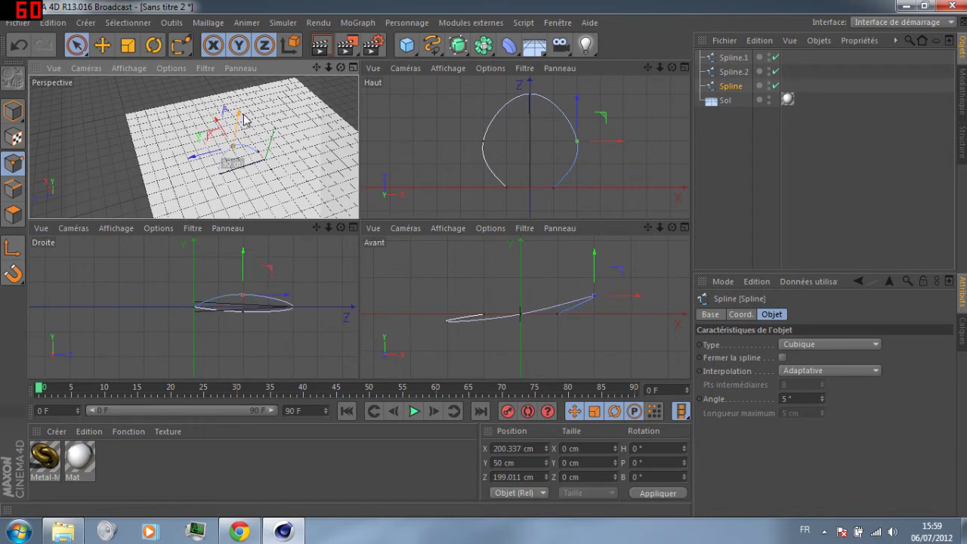
left_click(255, 188)
left_click_drag(262, 161, 264, 167)
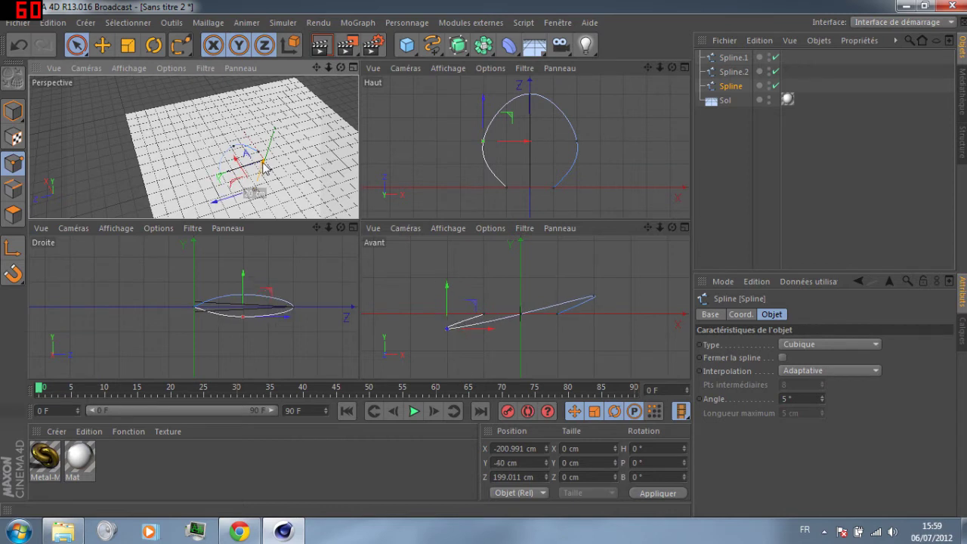
left_click(120, 169)
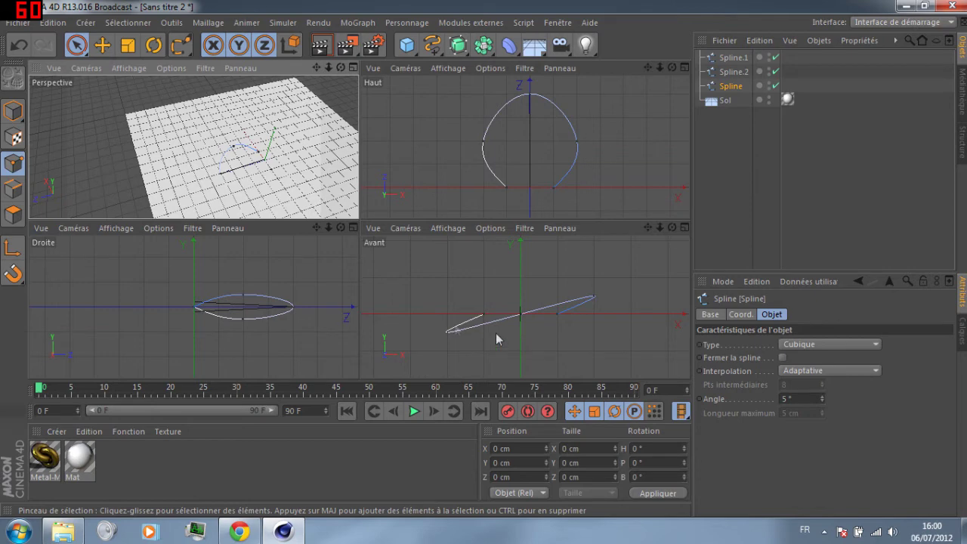
- Select the outline and both centre splines and raise all of their points well above the floor, including the shared tip points
mouse_move(270, 192)
left_mouse_down("alt")
mouse_move(281, 198)
mouse_move(270, 198)
left_mouse_up("alt")
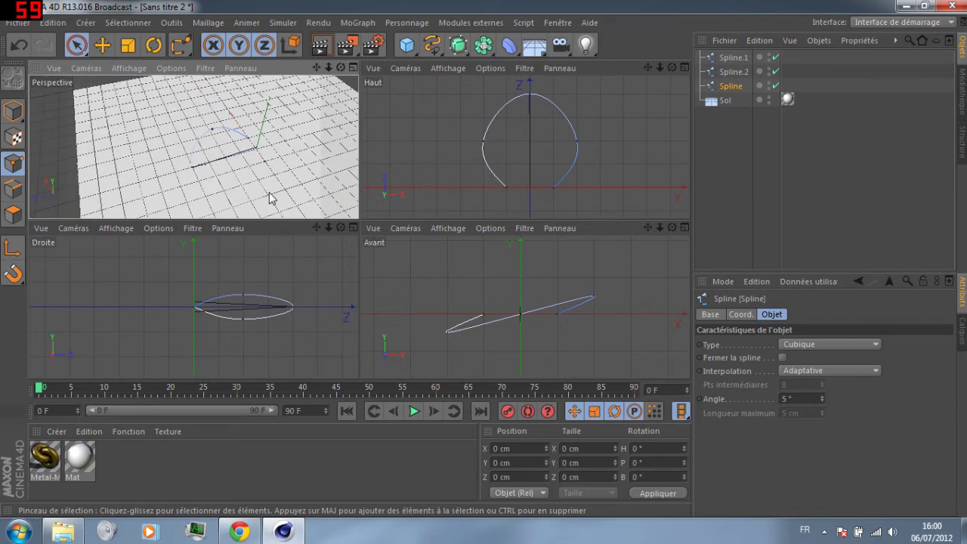
left_click(743, 59, "shift")
left_click(194, 137)
left_click_drag(197, 134, 195, 155)
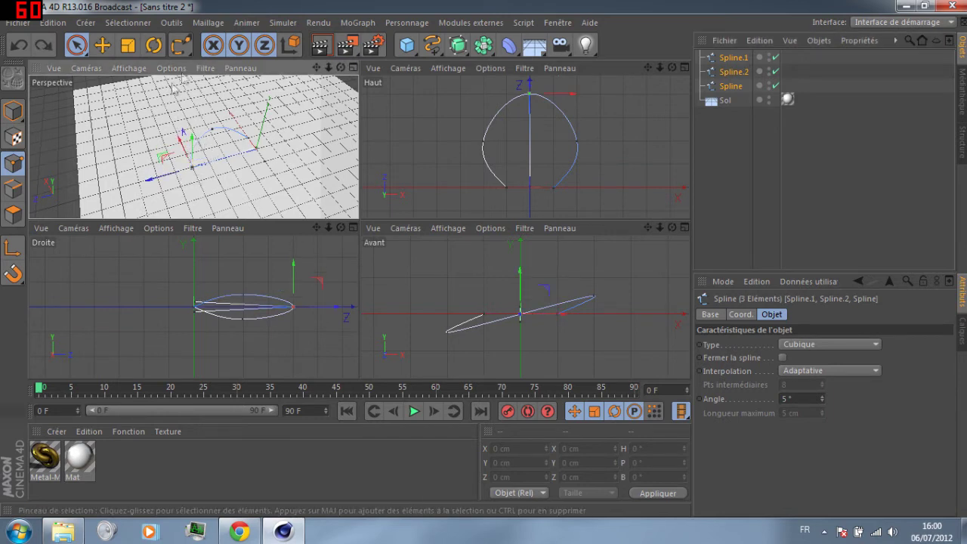
left_click_drag(75, 45, 276, 181)
left_click_drag(233, 132, 235, 87)
left_click(189, 142)
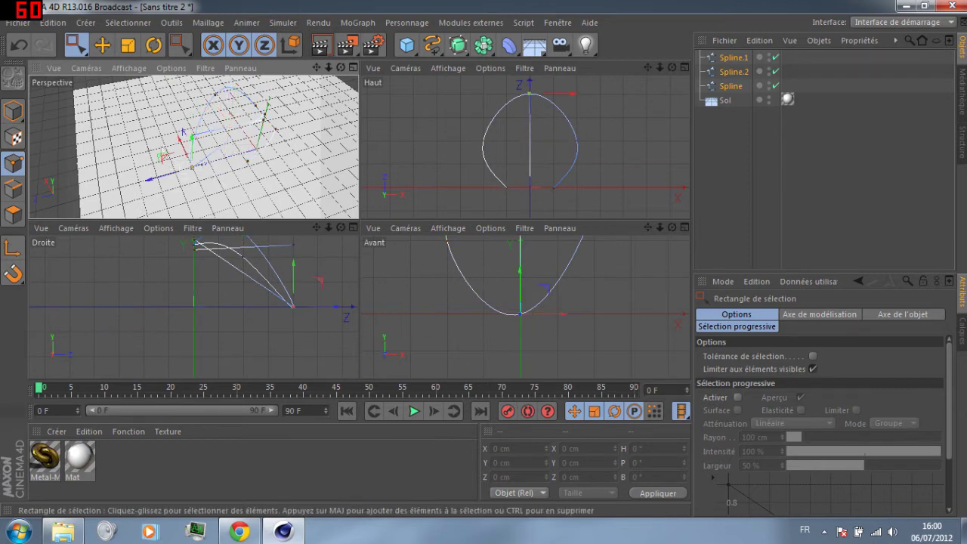
left_click_drag(193, 144, 202, 106)
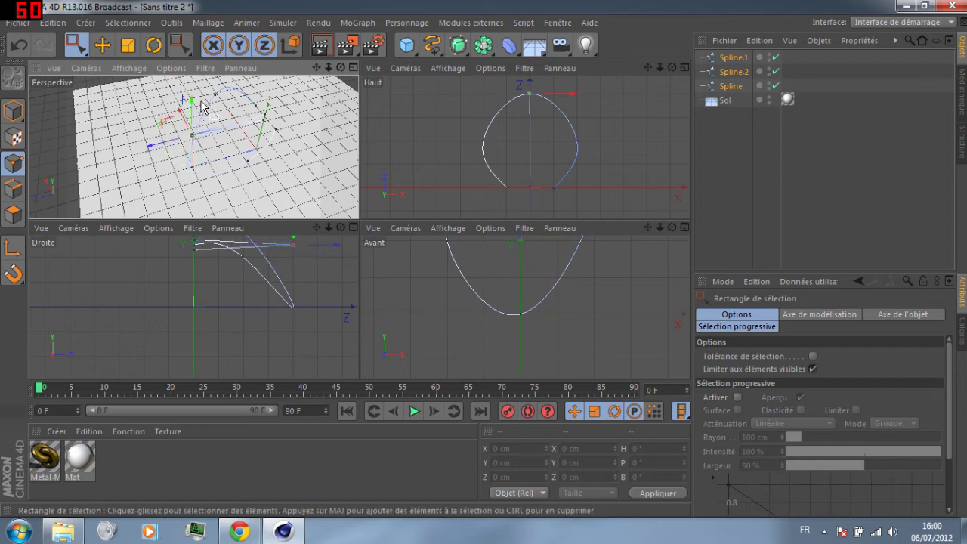
left_click(292, 305)
left_click_drag(191, 138, 232, 103)
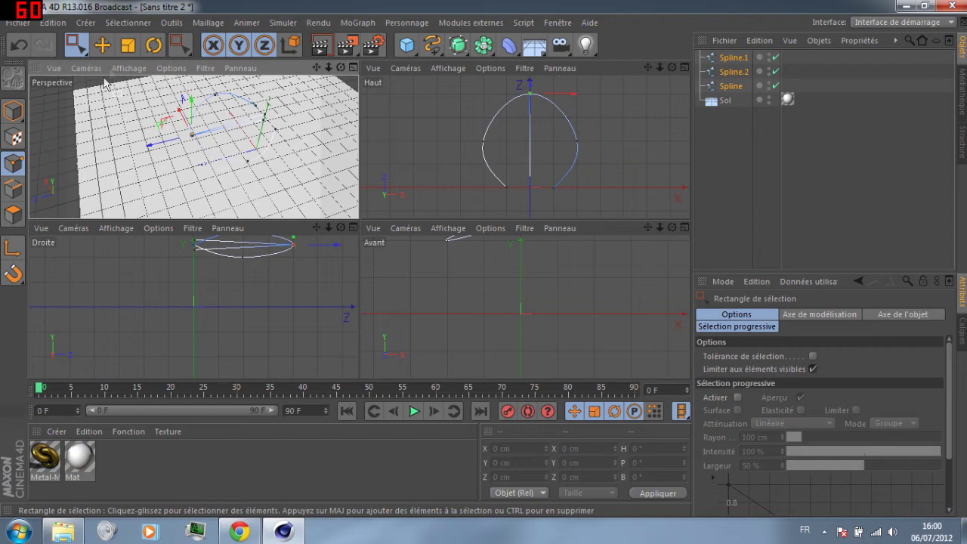
- Create a Loft (Peau NURBS) object and place both centre splines and the blade outline spline under it
scroll(223, 167, "down", 5)
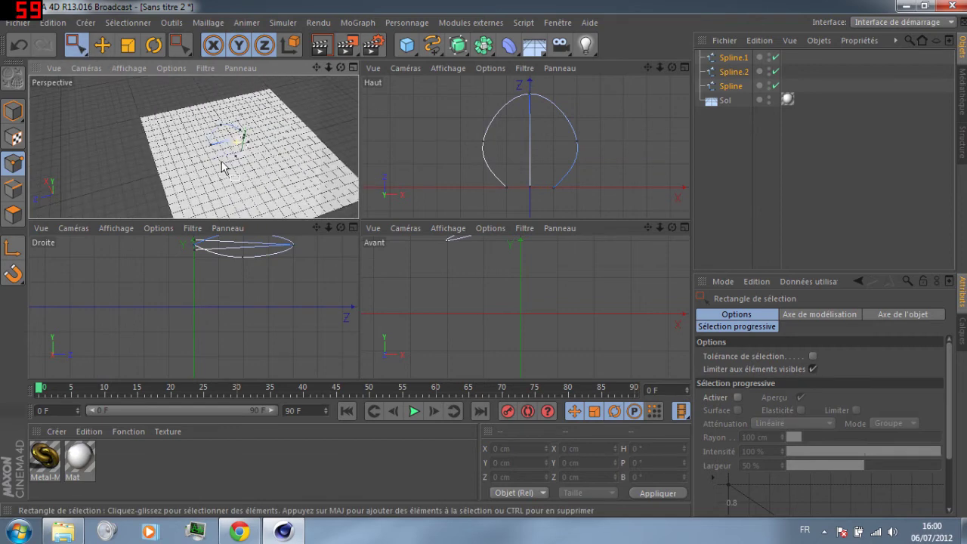
scroll(243, 140, "up", 5)
scroll(254, 104, "down", 2)
left_click_drag(254, 105, 131, 146, "alt")
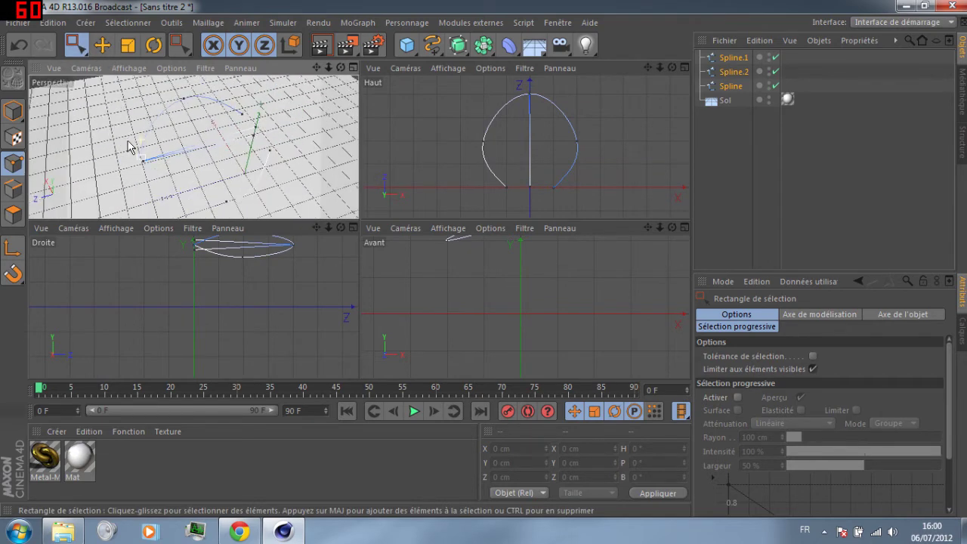
left_click_drag(457, 44, 634, 99)
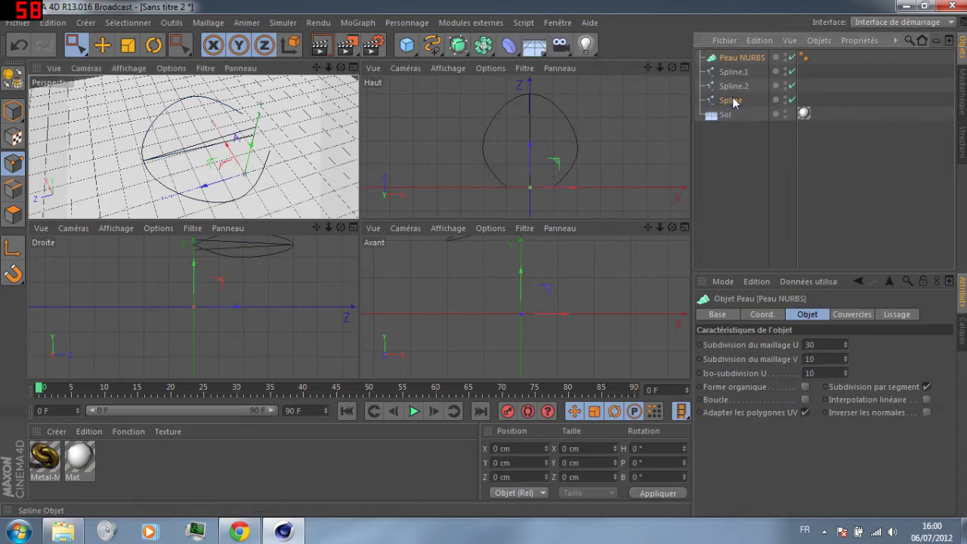
left_click(732, 72)
left_click(744, 74)
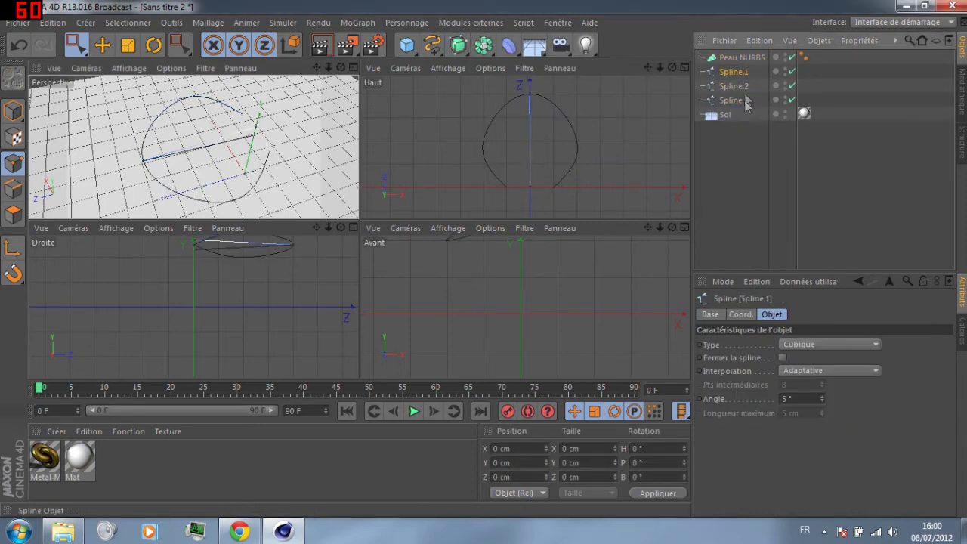
left_click_drag(755, 141, 746, 55)
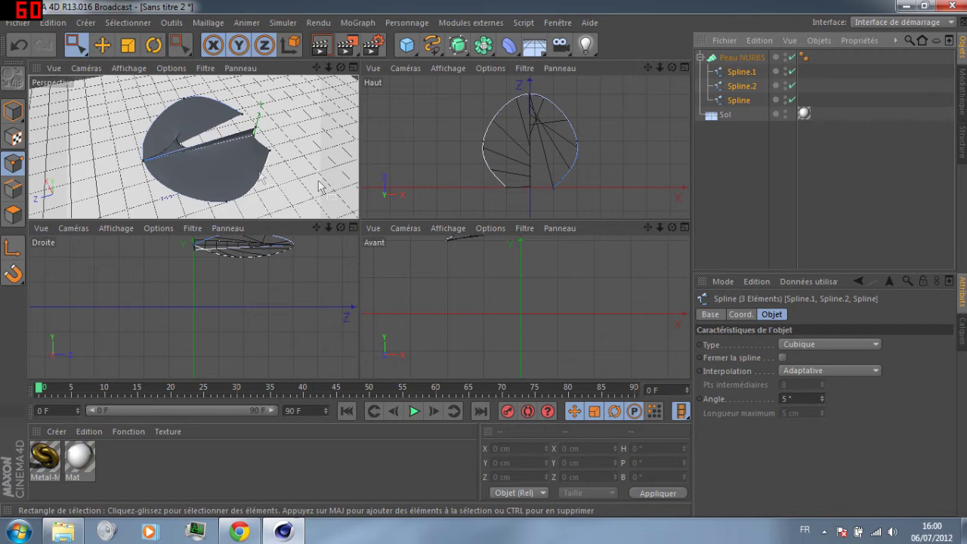
- Examine the lofted blade surface from several angles, checking how it spans the outline and the centre splines
scroll(253, 352, "down", 1)
scroll(256, 327, "up", 3)
scroll(453, 320, "up", 2)
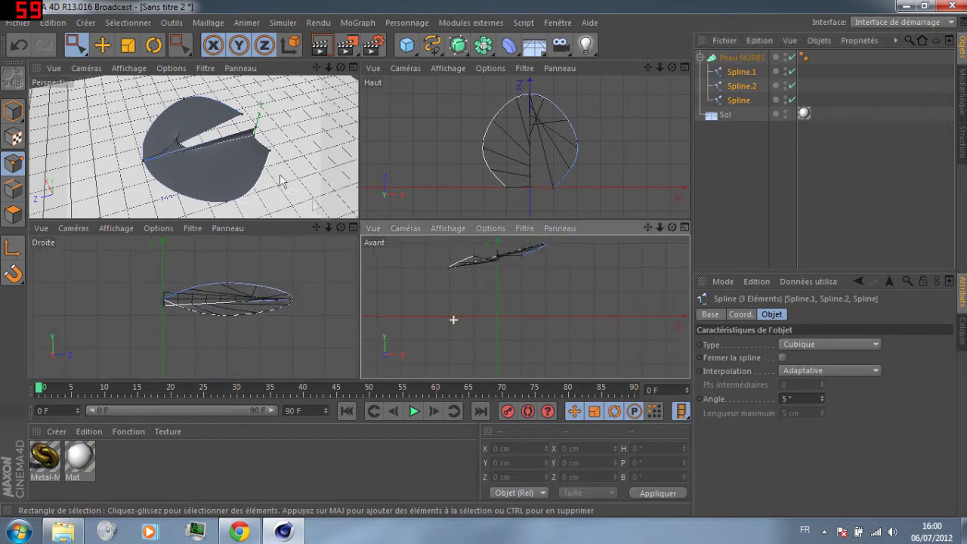
middle_click(279, 180)
scroll(501, 164, "up", 4)
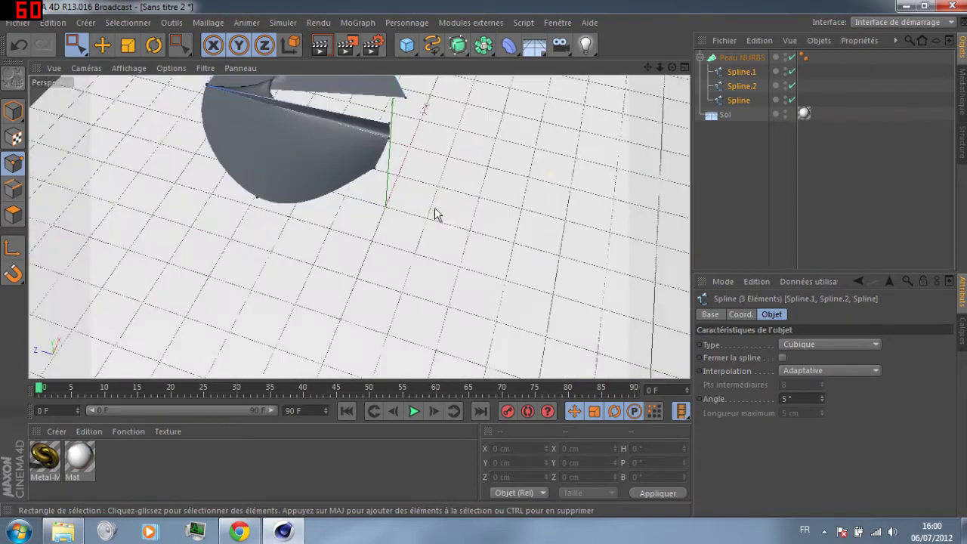
scroll(312, 144, "down", 4)
left_click_drag(313, 144, 289, 241, "alt")
scroll(287, 237, "up", 3)
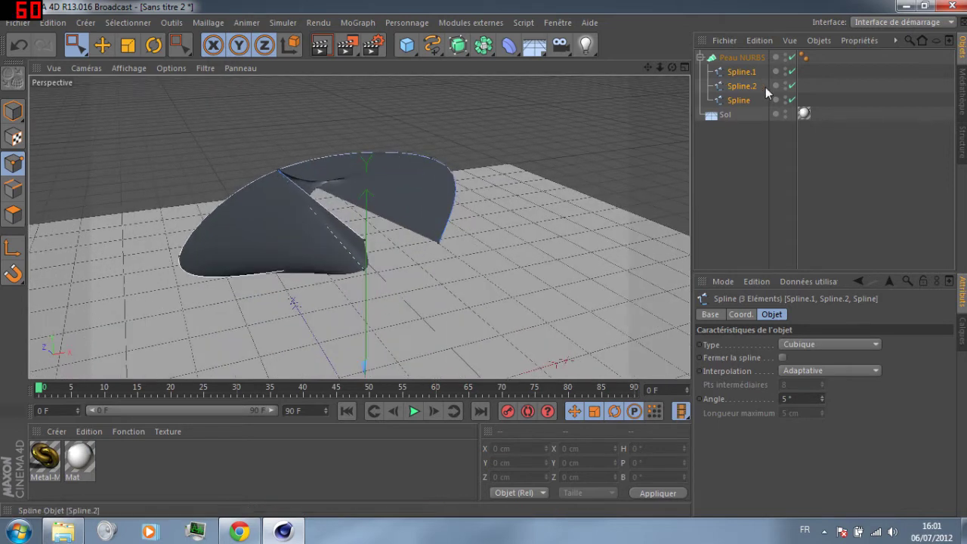
- Reorder the loft's children so the outline spline sits between Spline.1 and Spline.2, and check the blade surface
left_click(751, 85)
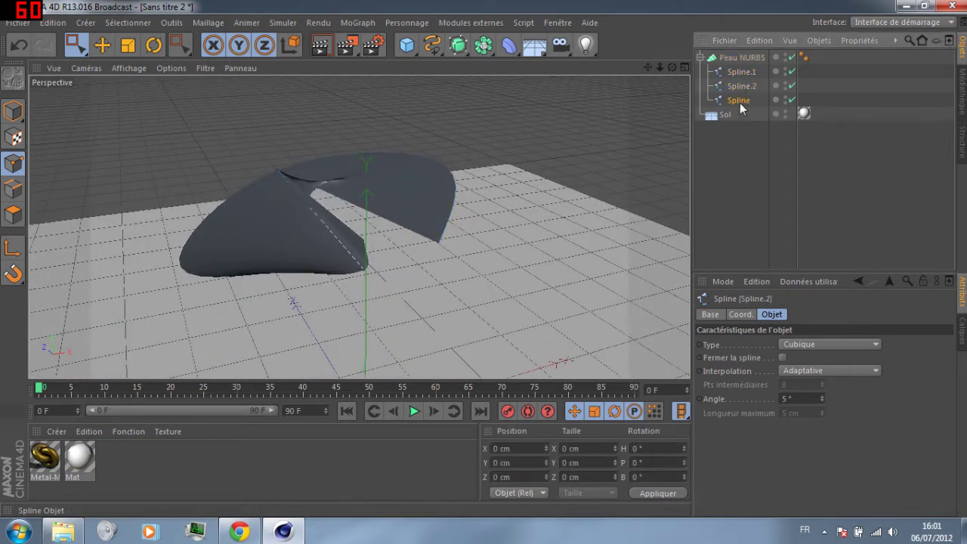
left_click_drag(740, 102, 750, 80)
left_click_drag(448, 210, 429, 280, "alt")
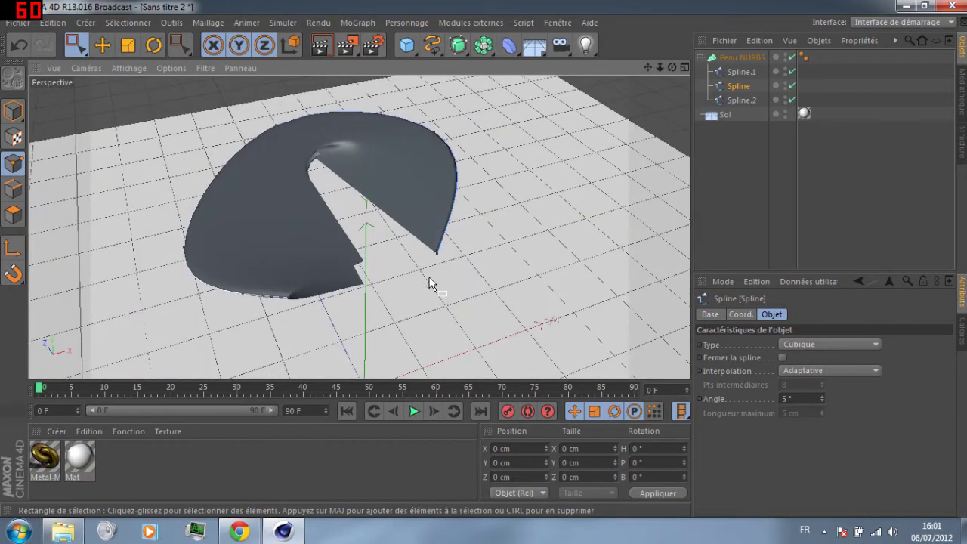
left_click(743, 74)
left_click(741, 101)
scroll(214, 280, "up", 5)
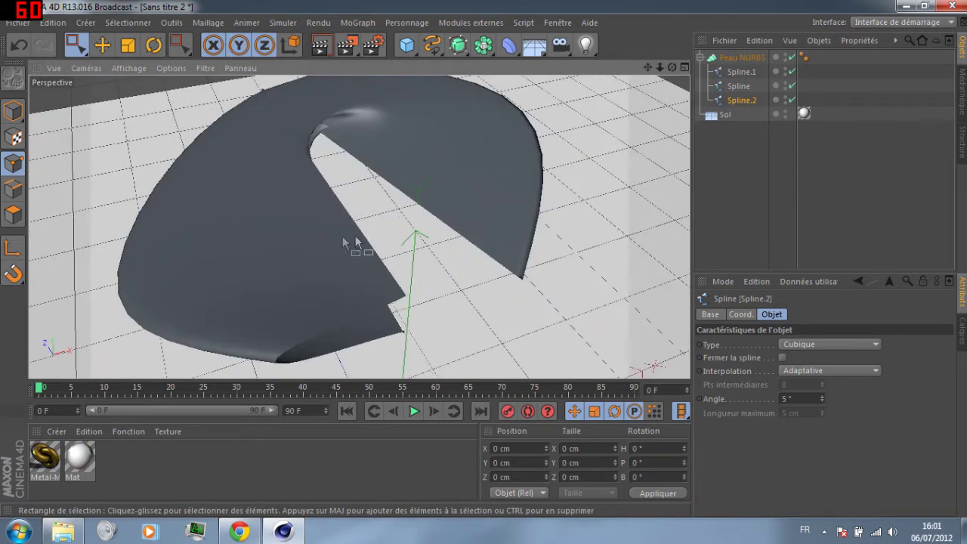
left_click_drag(458, 210, 354, 101, "alt")
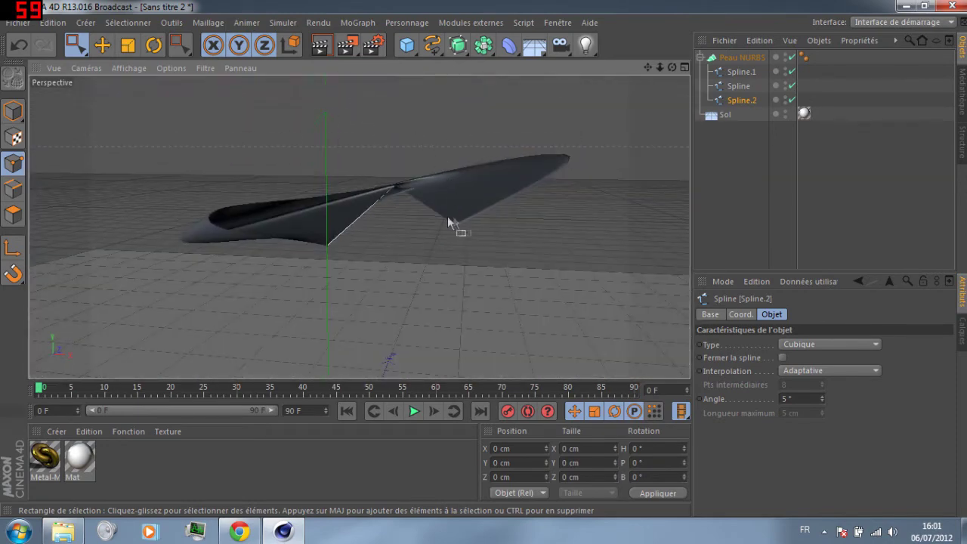
- Duplicate both centre splines inside the loft, ordering the children Spline.1, Spline, Spline.2, Spline.2, Spline.1
left_click(738, 87)
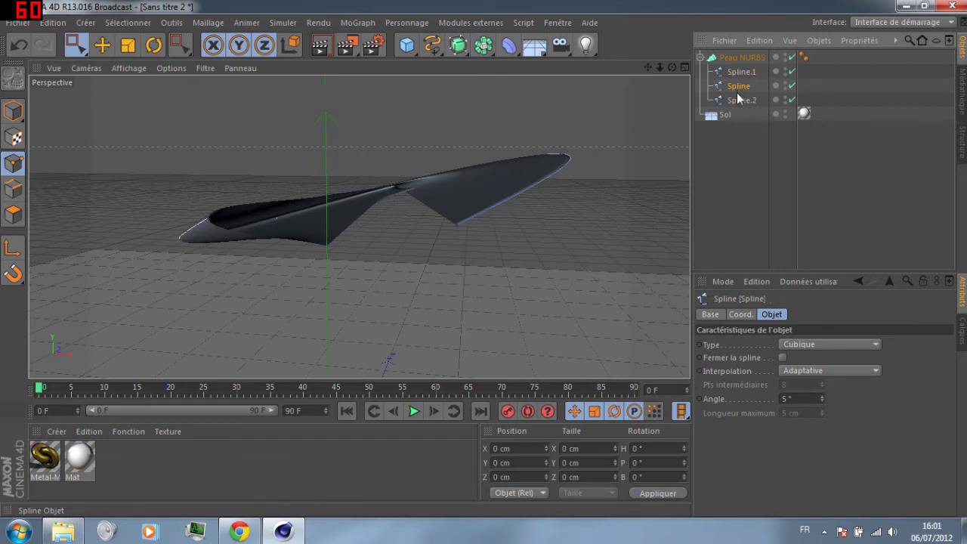
left_click(740, 101)
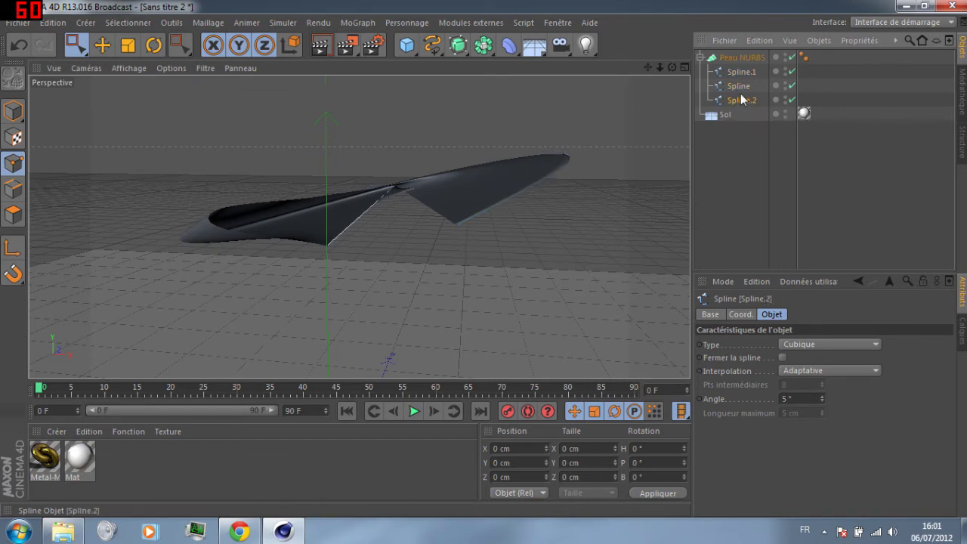
left_click_drag(742, 100, 741, 112)
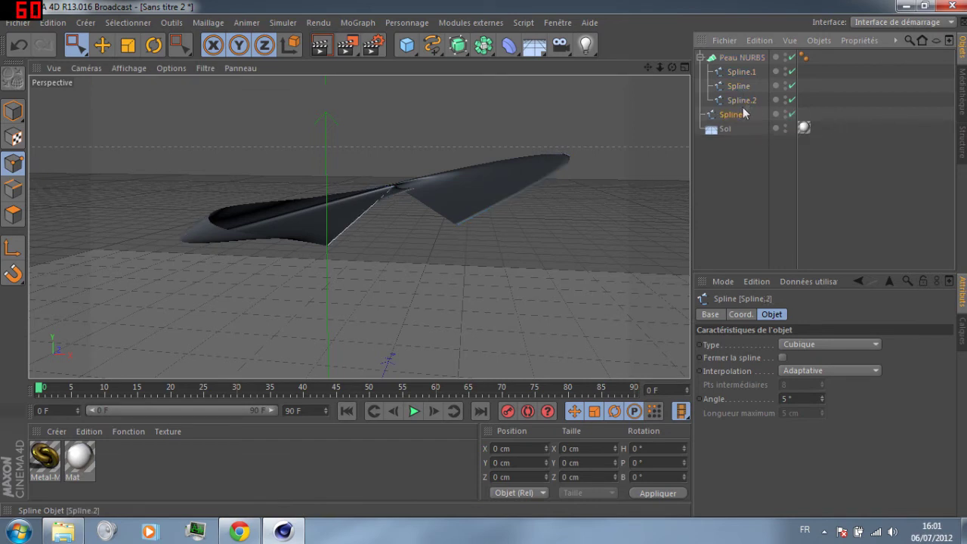
left_click(740, 72)
mouse_move(746, 71)
left_mouse_down()
mouse_move(746, 159)
mouse_move(735, 146)
mouse_move(747, 62)
left_mouse_up()
left_click(744, 87)
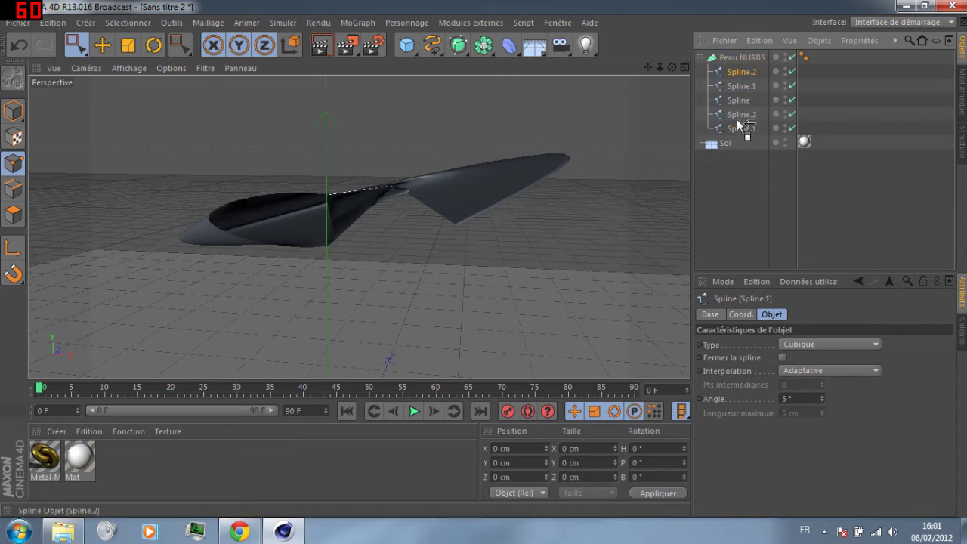
left_click_drag(736, 119, 736, 120)
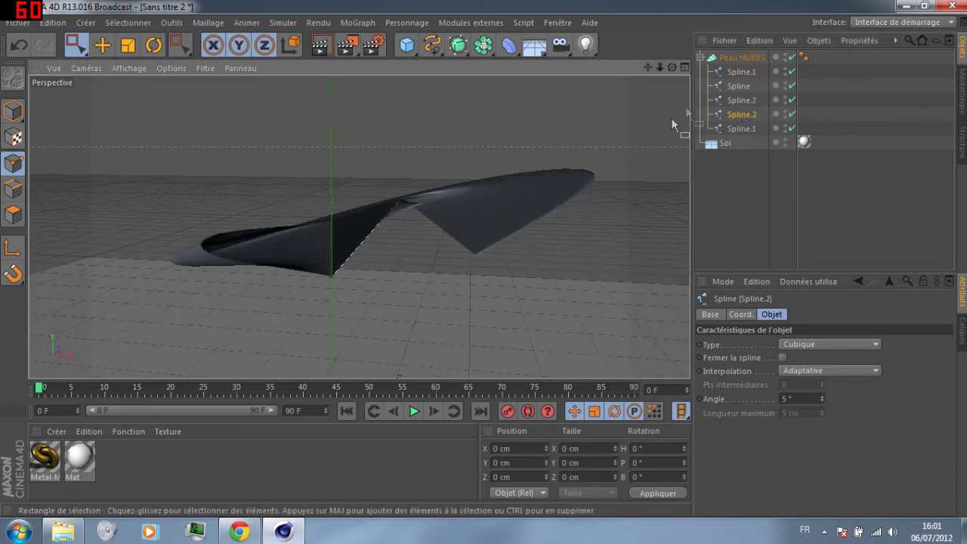
mouse_move(600, 143)
left_mouse_down("alt")
mouse_move(603, 168)
mouse_move(602, 147)
left_mouse_up("alt")
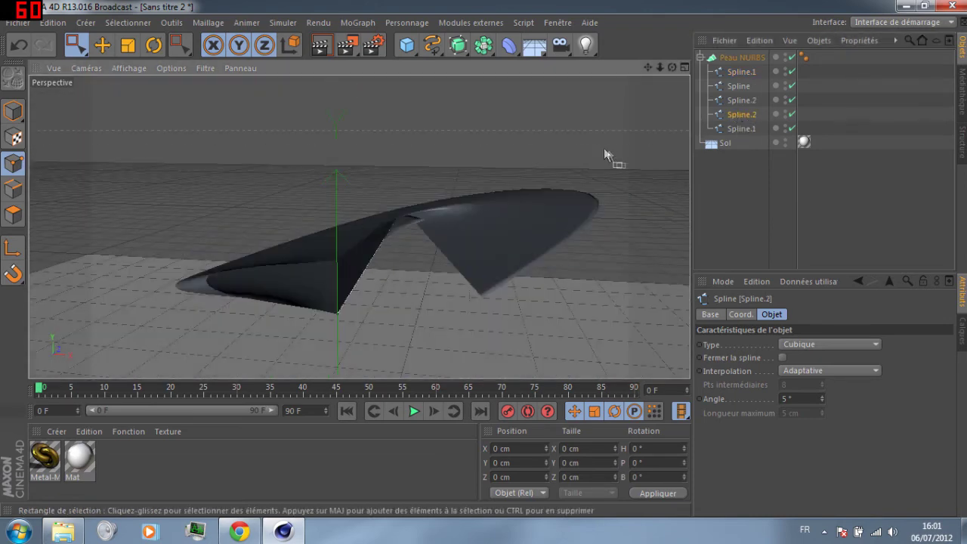
- Try swapping the last two loft splines and take all five splines out of the Peau NURBS object
left_click_drag(745, 115, 735, 131)
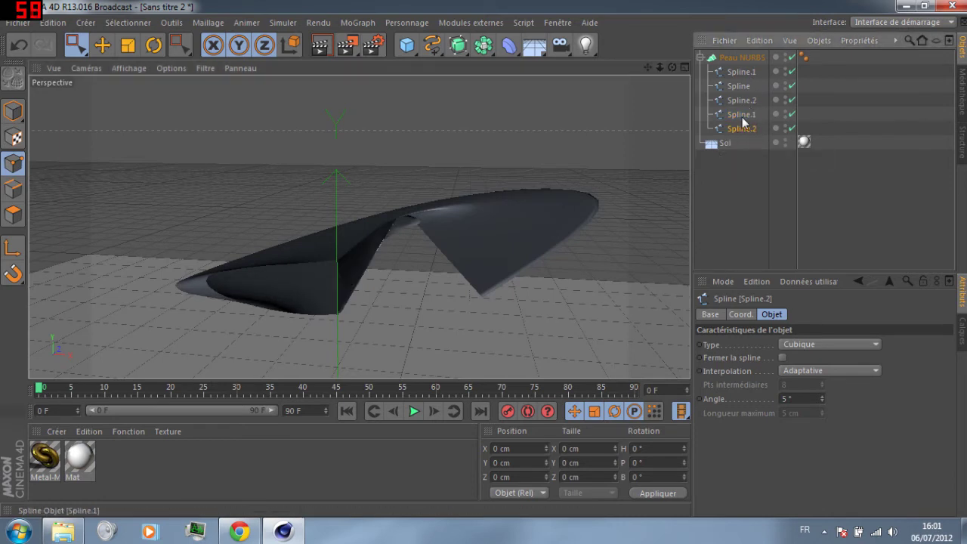
left_click_drag(753, 74, 714, 76)
left_click(708, 72)
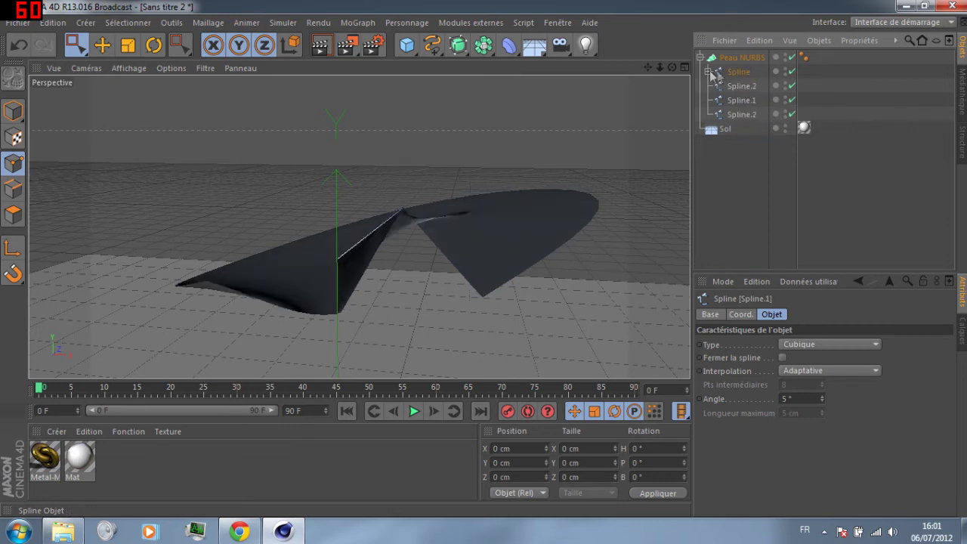
left_click(709, 72)
left_click_drag(734, 173, 735, 176)
left_click_drag(744, 101, 743, 178)
left_click_drag(750, 87, 737, 169)
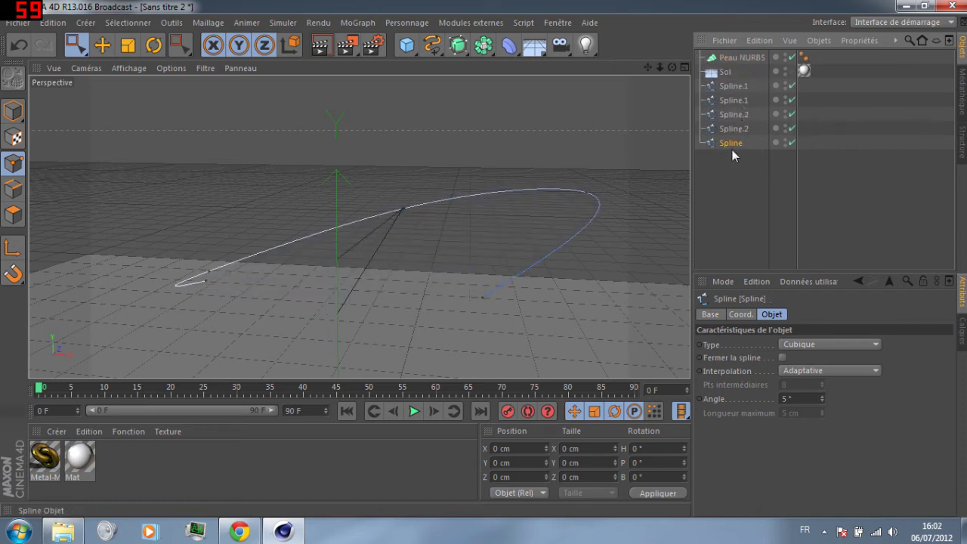
- Put one Spline.1 and the outline spline under the Peau NURBS object, with Spline.1 first
left_click_drag(741, 78, 742, 79)
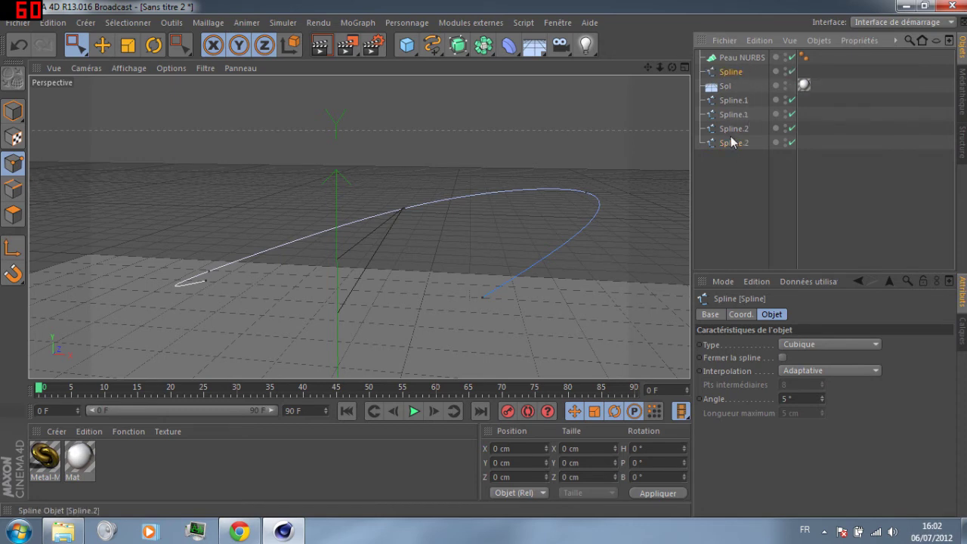
left_click(743, 100)
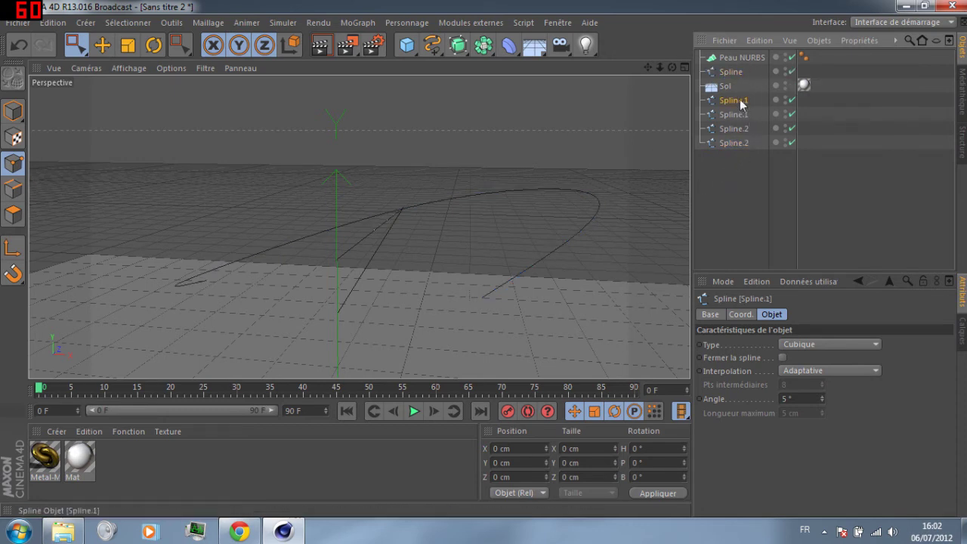
left_click_drag(743, 100, 737, 70)
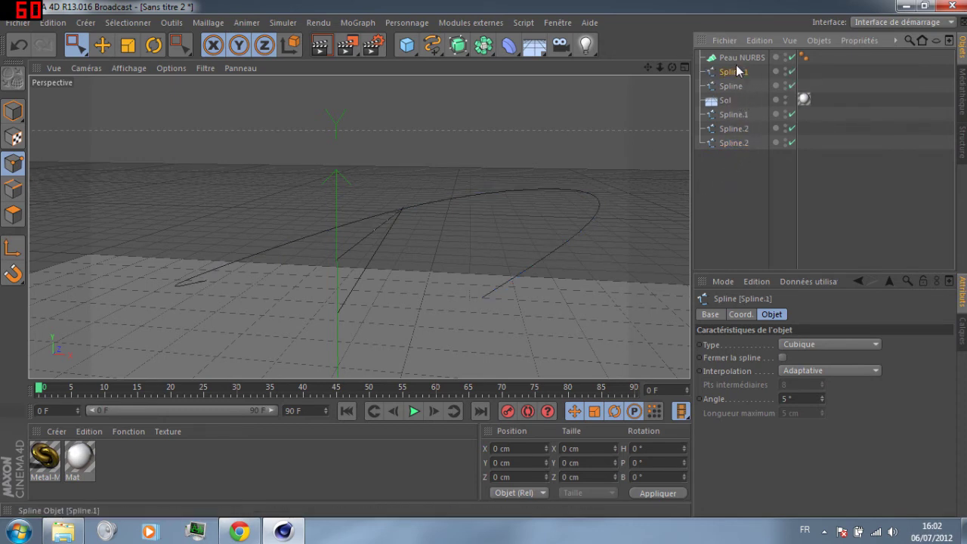
left_click(734, 86, "ctrl")
left_click_drag(739, 78, 743, 59)
mouse_move(524, 130)
left_mouse_down("alt")
mouse_move(540, 134)
mouse_move(526, 129)
left_mouse_up("alt")
- Add both Spline.2 curves and the remaining Spline.1 to the loft after the outline, in that order
left_click(739, 129)
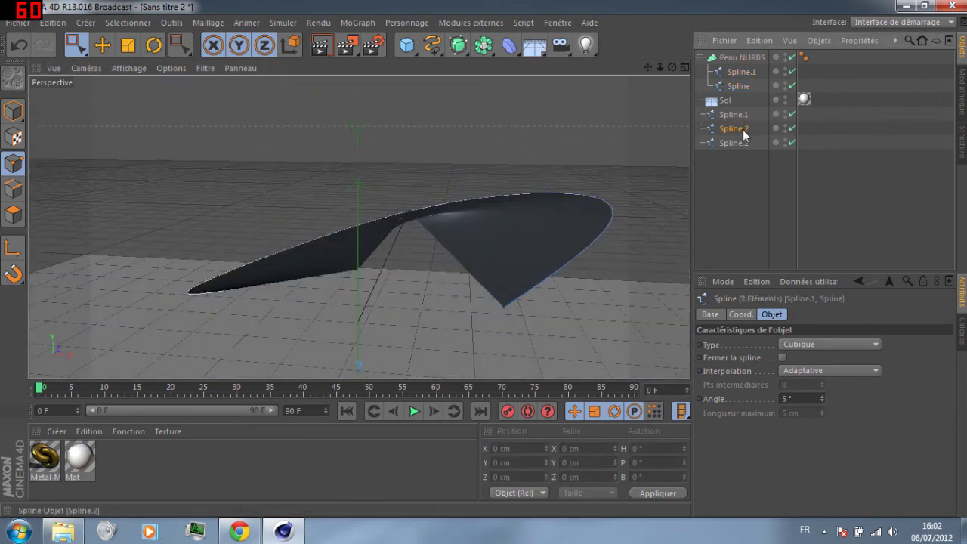
left_click_drag(739, 130, 739, 106)
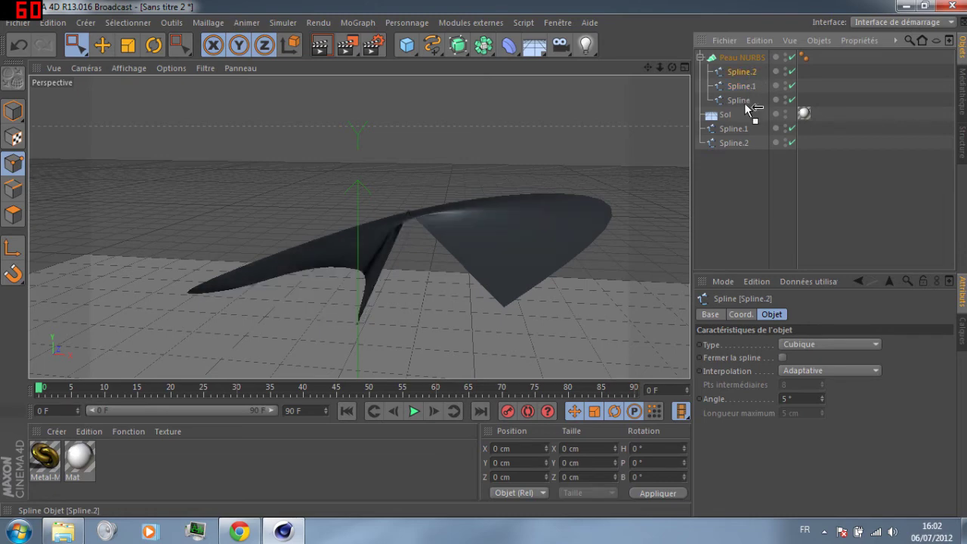
left_click(740, 130)
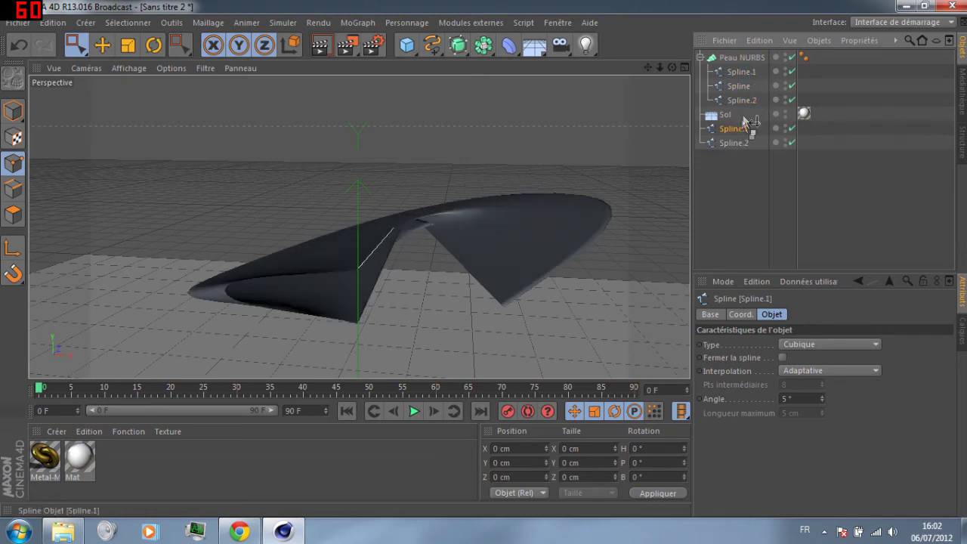
mouse_move(740, 105)
left_mouse_down()
mouse_move(747, 84)
mouse_move(746, 122)
left_mouse_up()
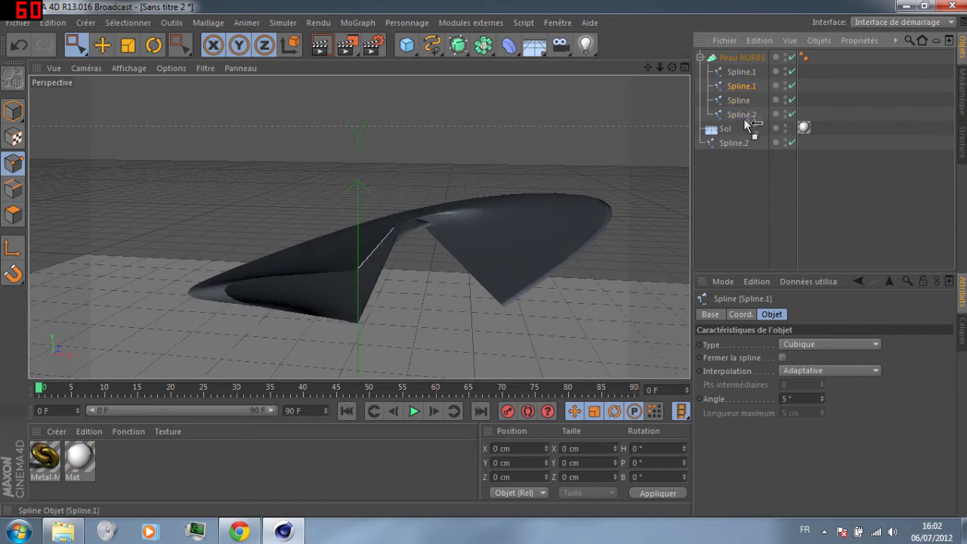
left_click_drag(755, 69, 746, 67)
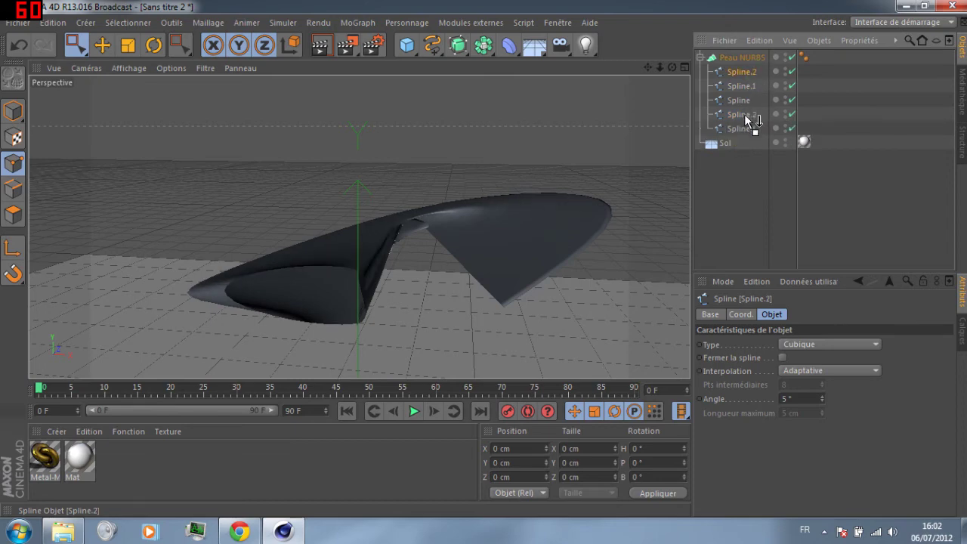
left_click_drag(746, 116, 746, 109)
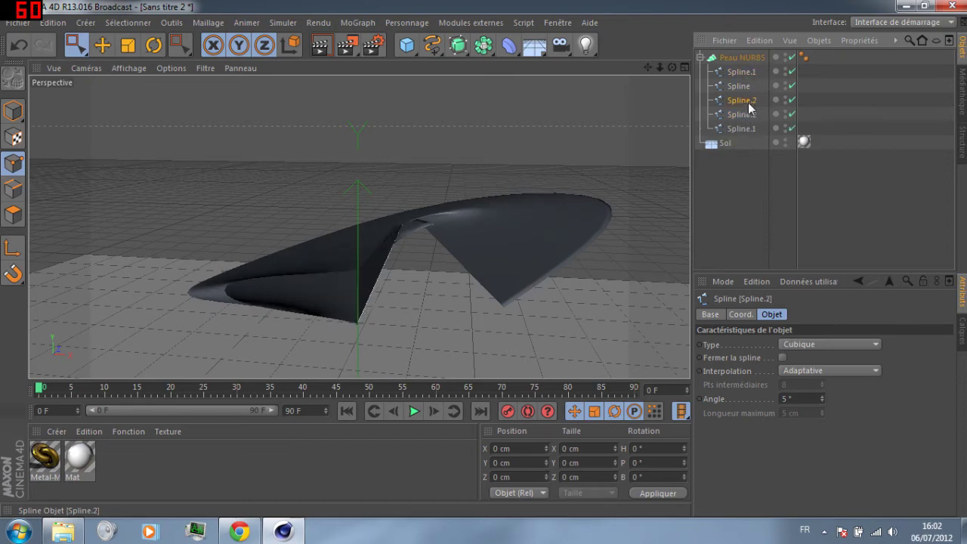
- Take the outline spline out of the Peau NURBS object and place it above the loft in the hierarchy
scroll(532, 293, "down", 3)
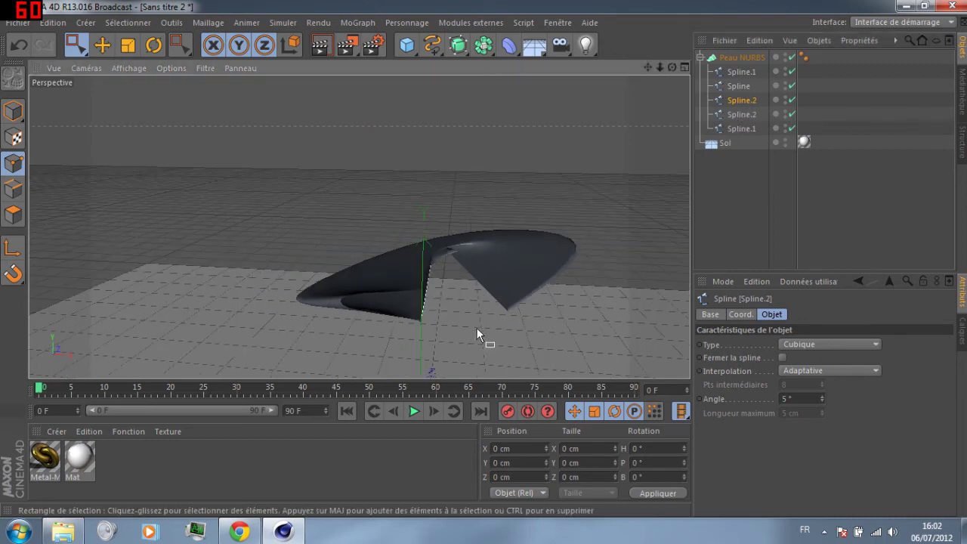
scroll(472, 330, "up", 3)
left_click_drag(647, 67, 620, 121)
left_click_drag(360, 228, 360, 227)
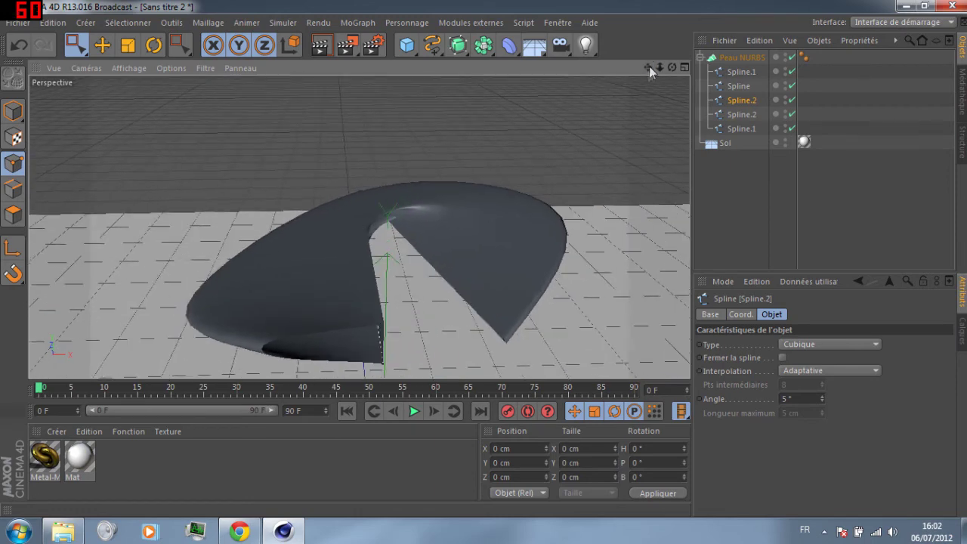
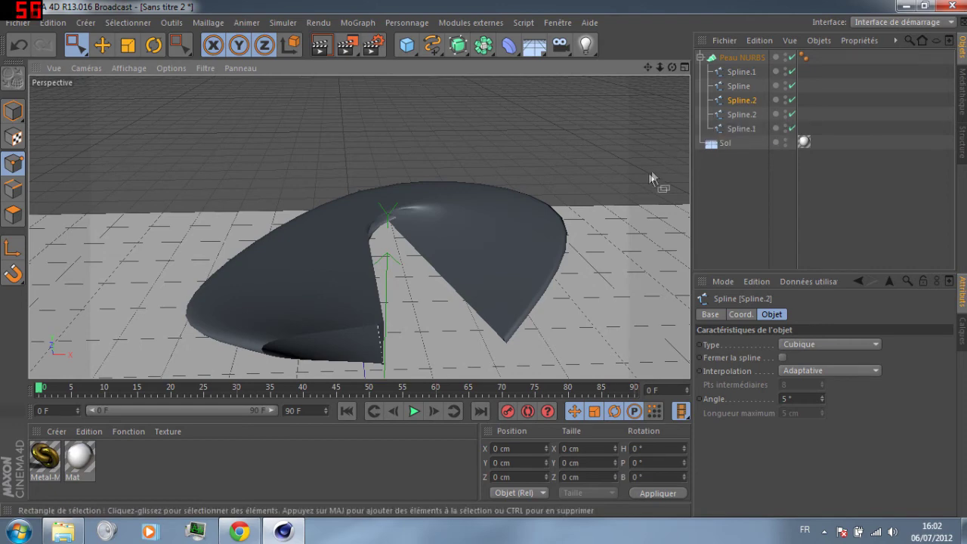
left_click(738, 86)
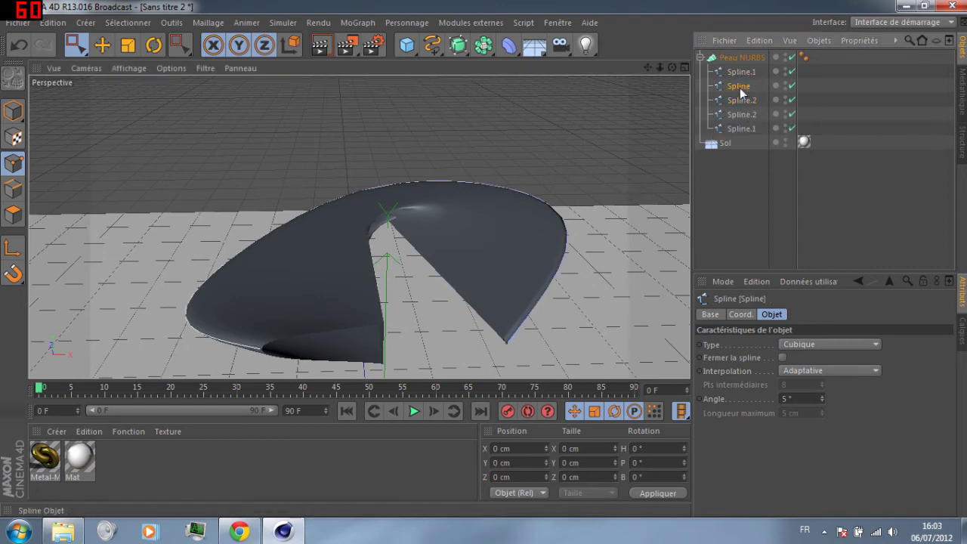
left_click_drag(361, 156, 596, 351)
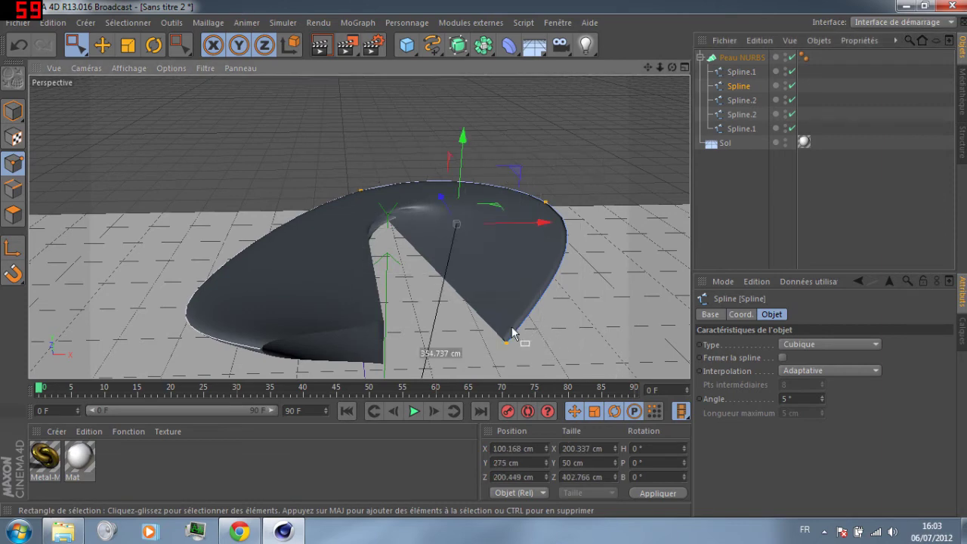
key("Delete")
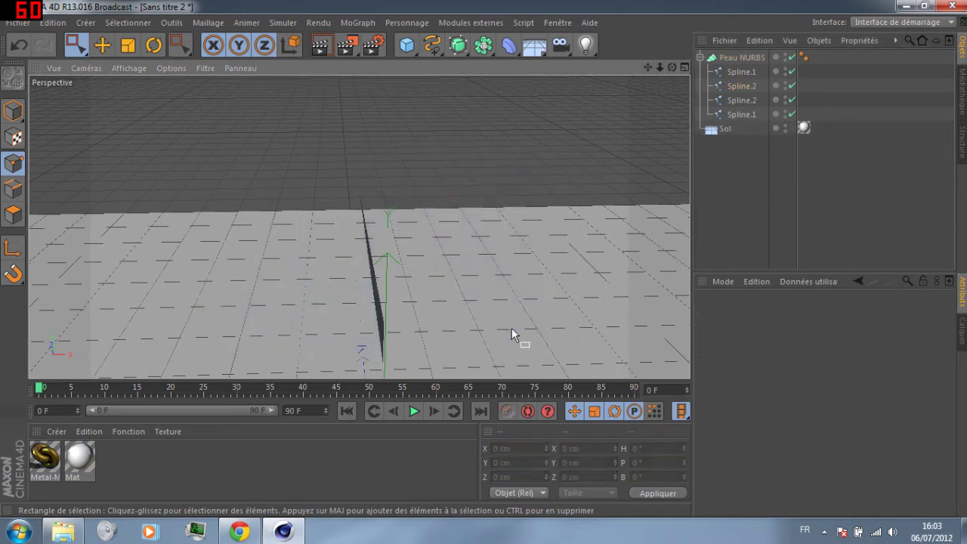
key("ctrl+z")
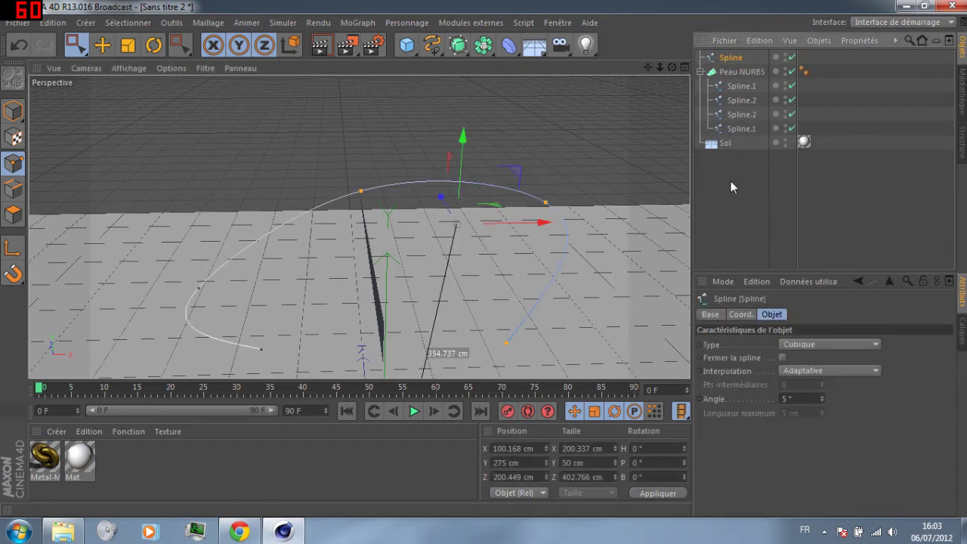
- Delete the duplicate Spline.1 and one Spline.2 from the loft, keeping one of each
left_click(739, 86)
key("Delete")
left_click(747, 88)
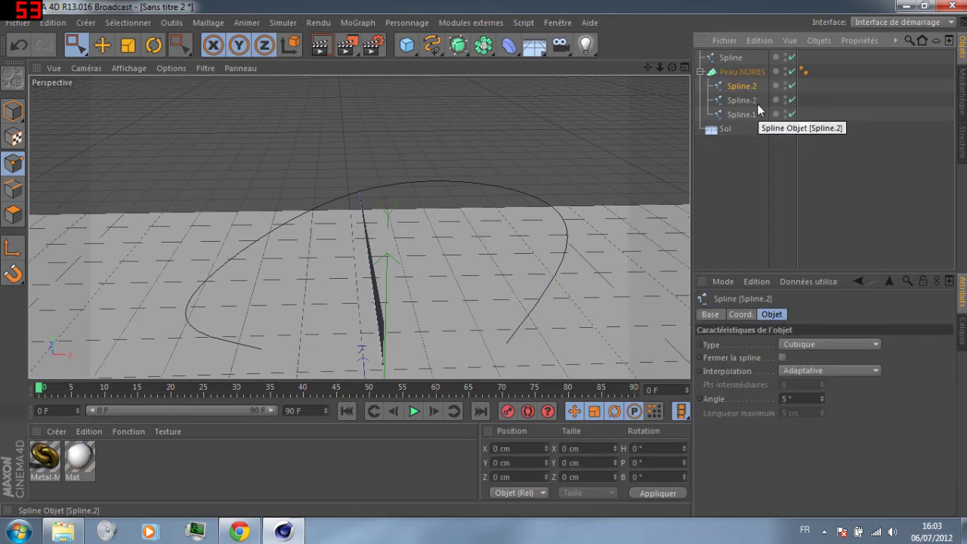
key("Delete")
- Delete the outline spline's two points on the positive X side and move the remaining half outline below Sol
left_click(730, 58)
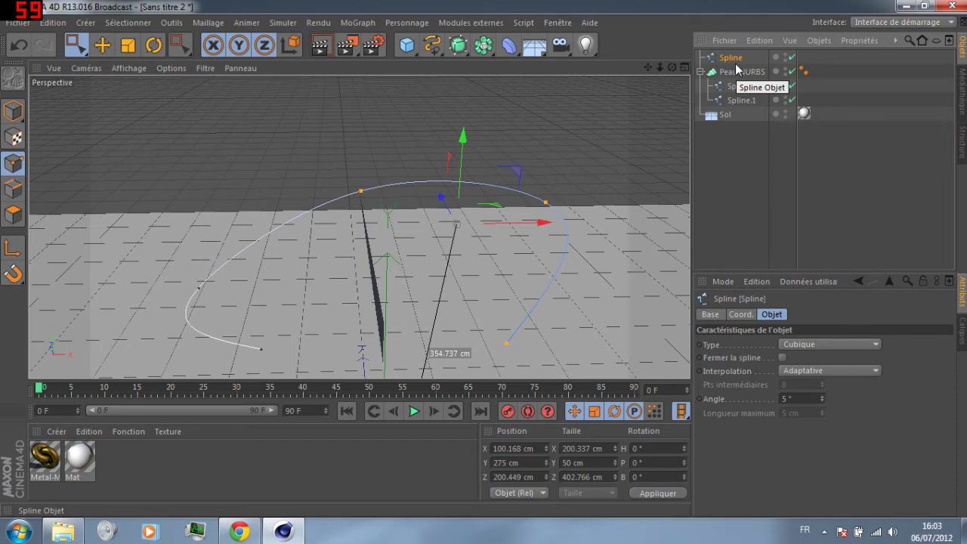
left_click_drag(544, 179, 511, 362)
key("Delete")
key("Delete")
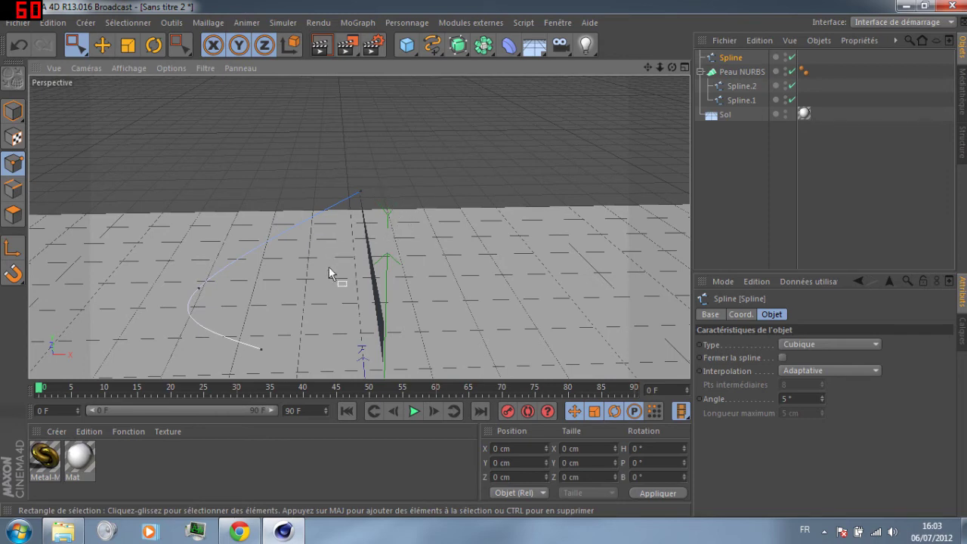
left_click_drag(730, 58, 737, 142)
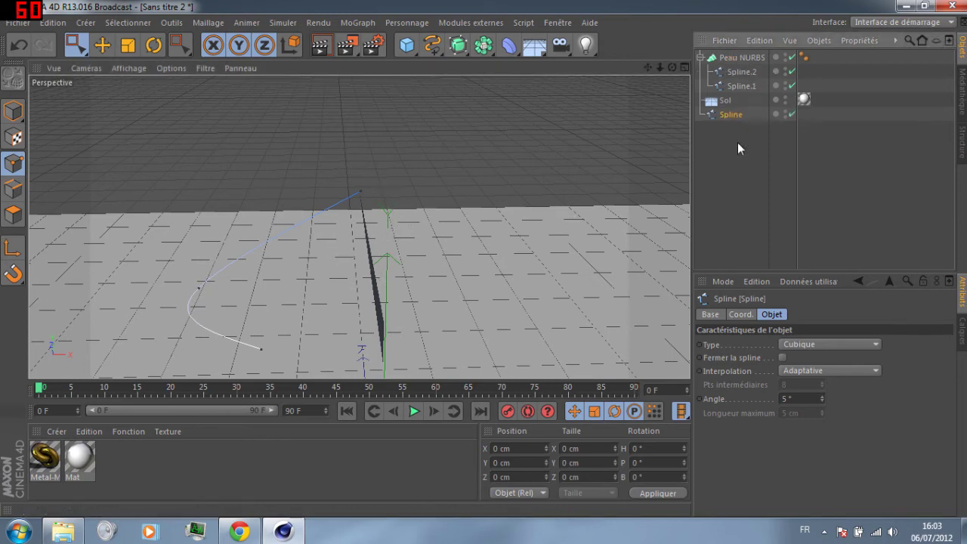
- Select all points of the half outline, duplicate the spline, and rotate the copy's points half a turn about Z
left_click(154, 44)
left_click(76, 44)
left_click_drag(123, 101, 388, 367)
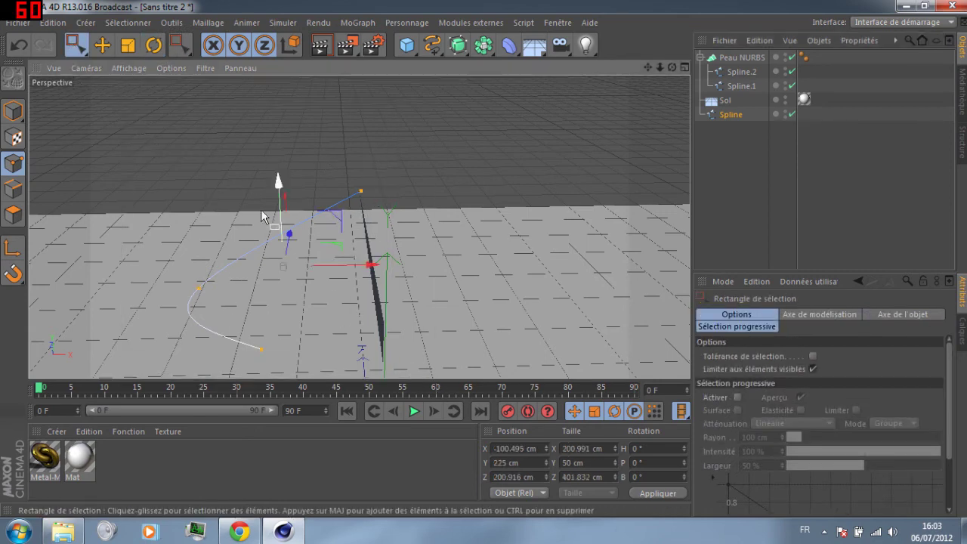
left_click(154, 47)
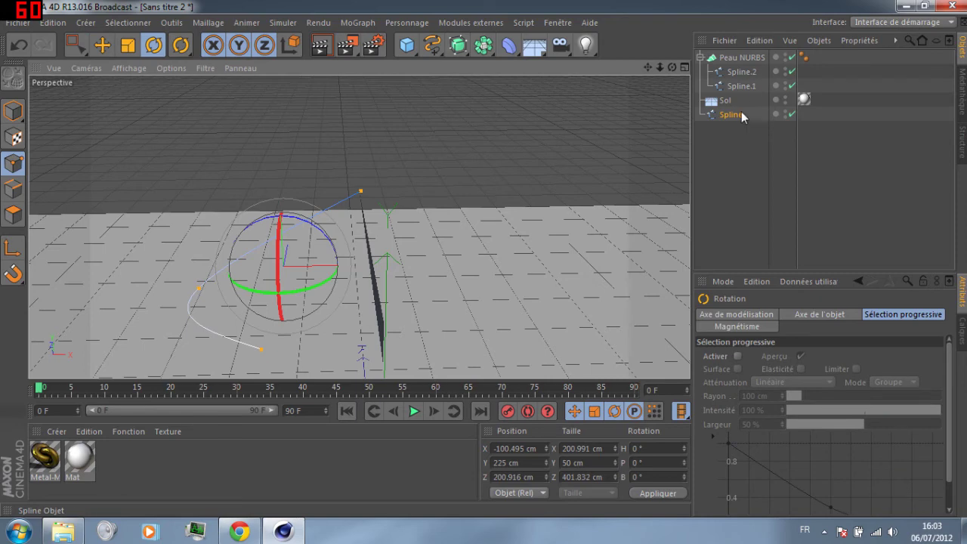
left_click_drag(733, 115, 735, 151, "ctrl")
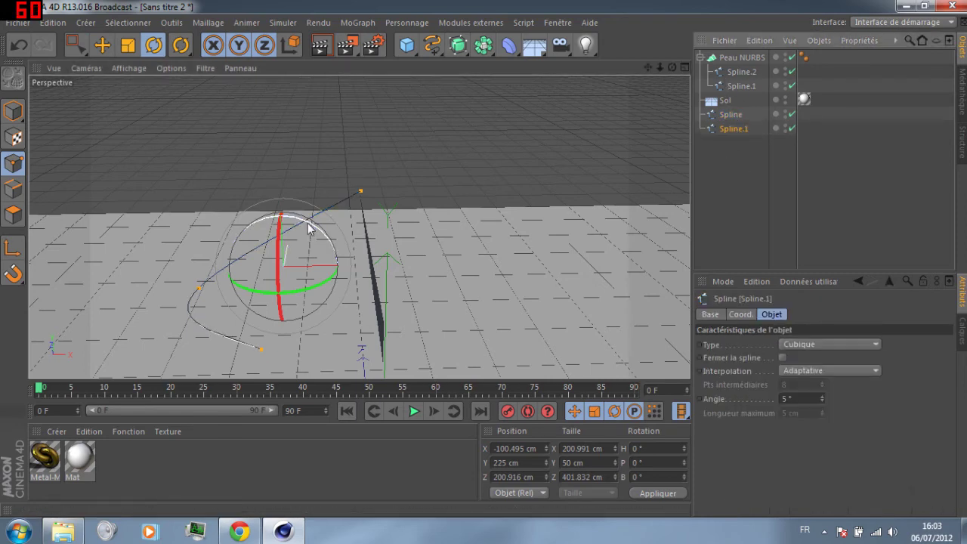
left_click_drag(313, 224, 244, 352)
- Move the rotated copy's points 200 cm along X and 50 cm up along Y so it meets the original's tip
key("0")
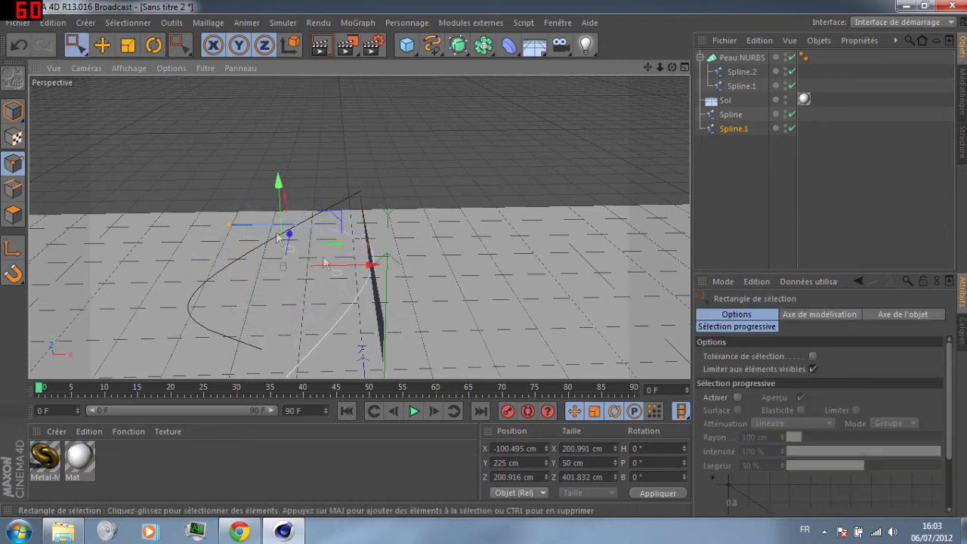
left_click_drag(361, 270, 527, 285)
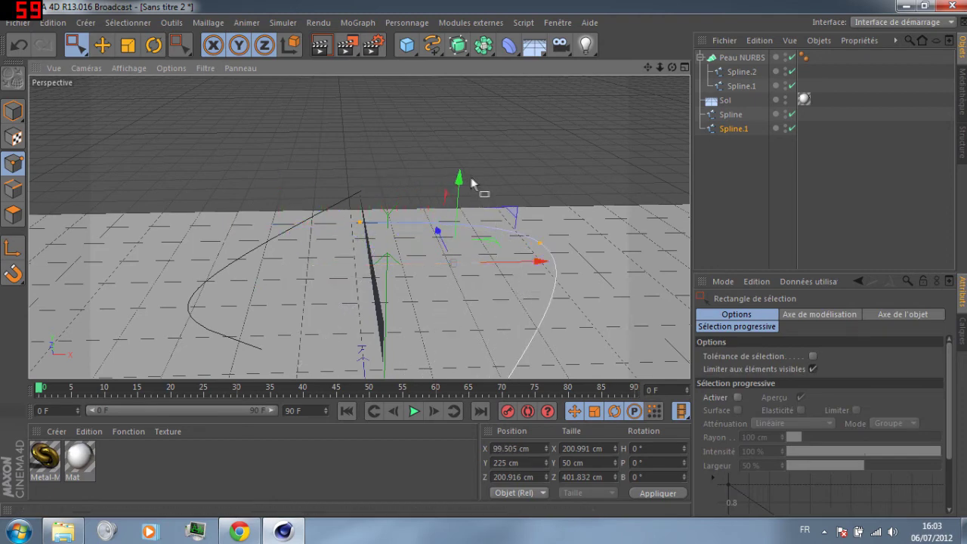
left_click_drag(459, 177, 467, 142)
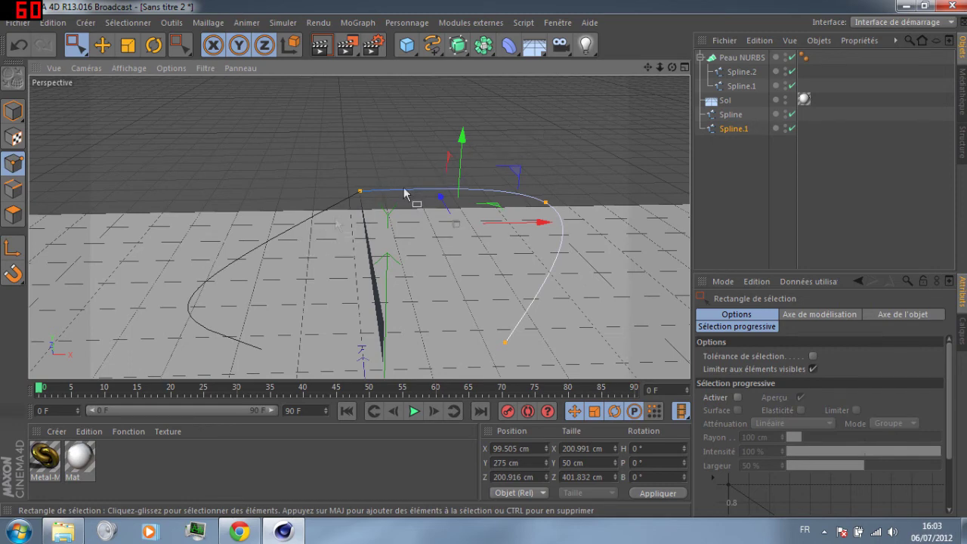
- In the top view, try moving the copied half outline's tip point 100 cm back along Z, then return it
left_click(671, 67)
middle_click(547, 283)
scroll(298, 133, "up", 3)
middle_click(438, 269)
middle_click(492, 137)
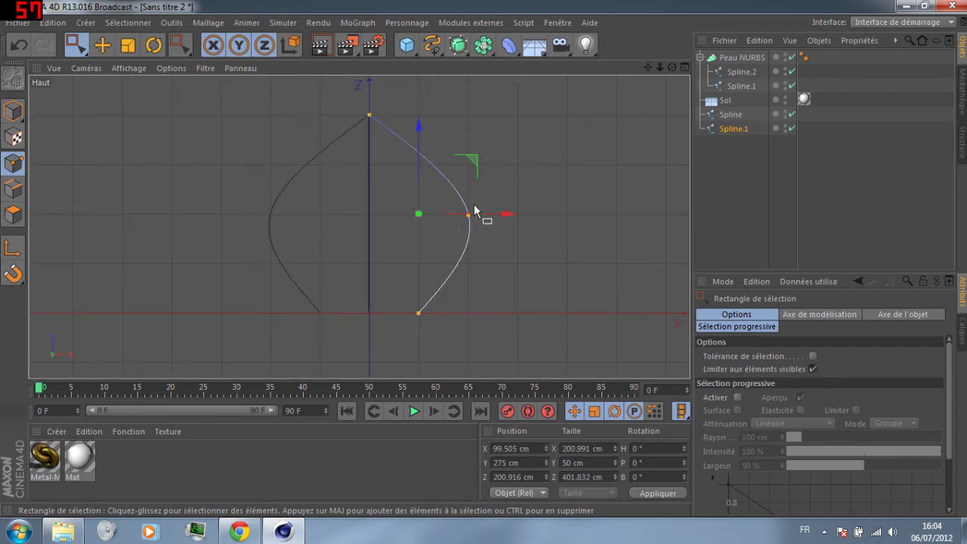
scroll(350, 92, "down", 1)
scroll(351, 97, "up", 4)
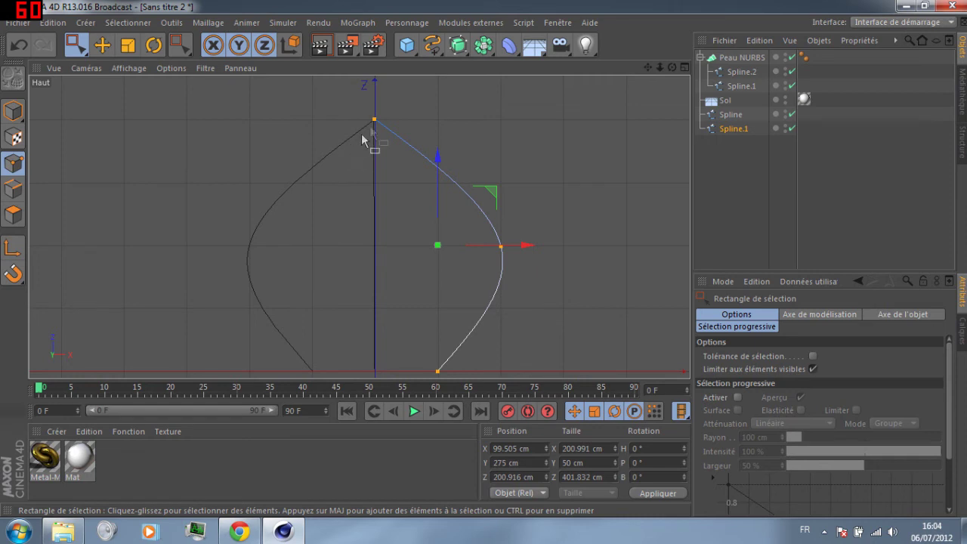
left_click_drag(367, 111, 380, 131)
left_click_drag(373, 86, 374, 159)
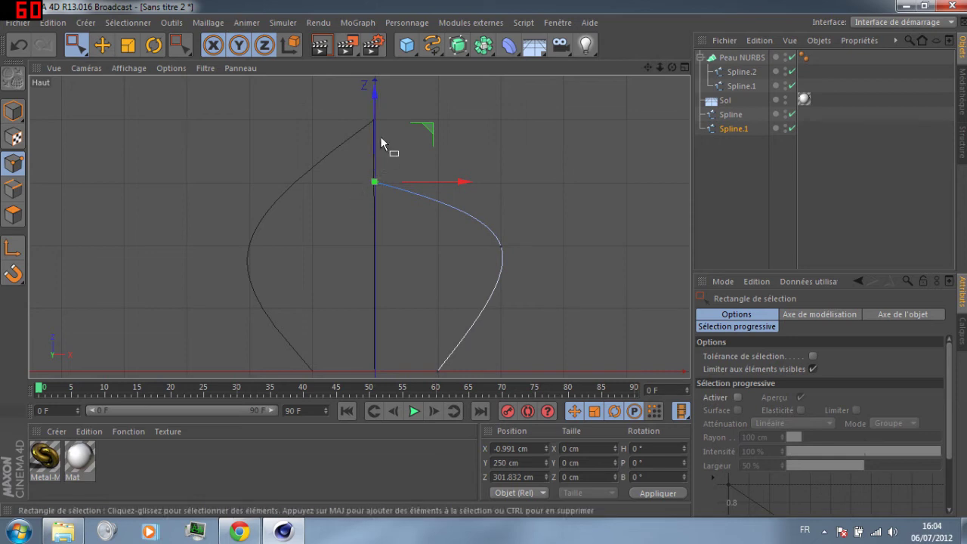
left_click_drag(373, 95, 373, 54)
left_click_drag(374, 141, 373, 118)
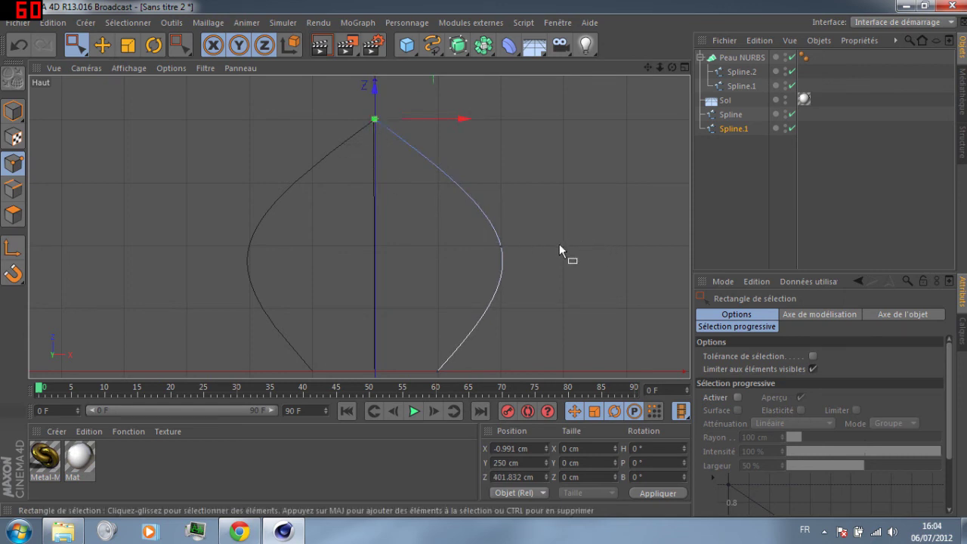
middle_click(435, 216)
middle_click(261, 149)
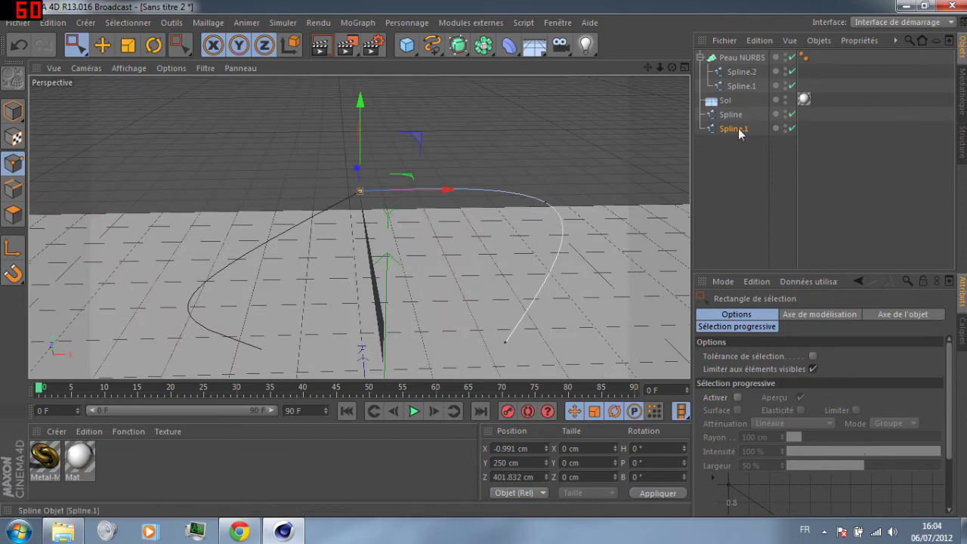
- Place both half outlines inside the Peau NURBS, ordering the children Spline, Spline.2, Spline.1, Spline.1
left_click_drag(750, 85, 750, 86)
left_click_drag(731, 128, 746, 74)
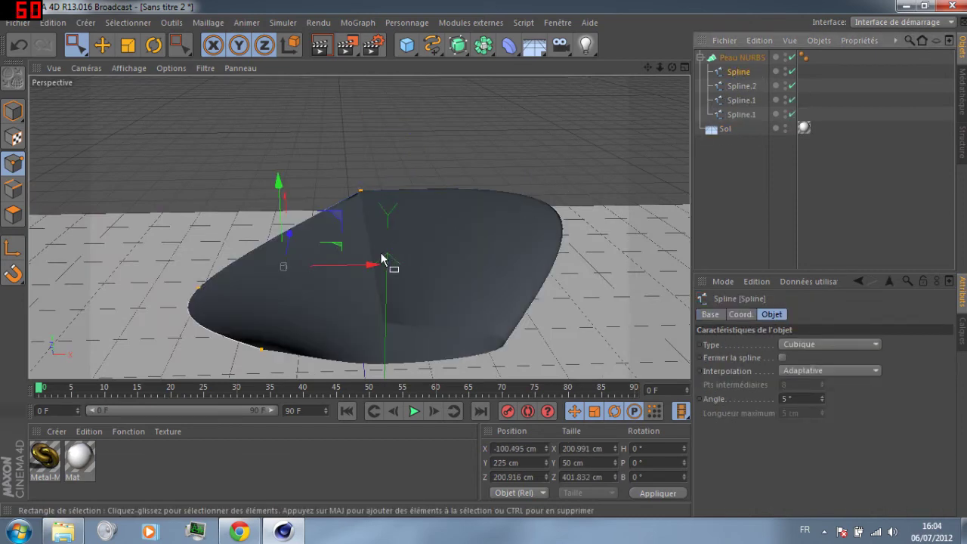
scroll(382, 261, "up", 3)
scroll(382, 261, "down", 2)
left_click_drag(441, 233, 453, 194, "alt")
- Enable Boucle on the Peau NURBS and set its mesh subdivision to 300 in U and 100 in V
left_click(732, 59)
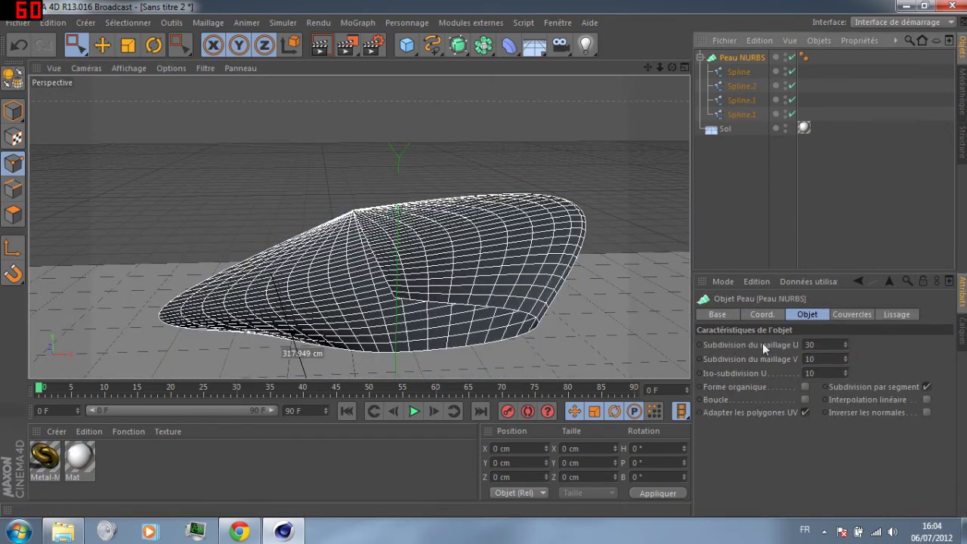
left_click(805, 398)
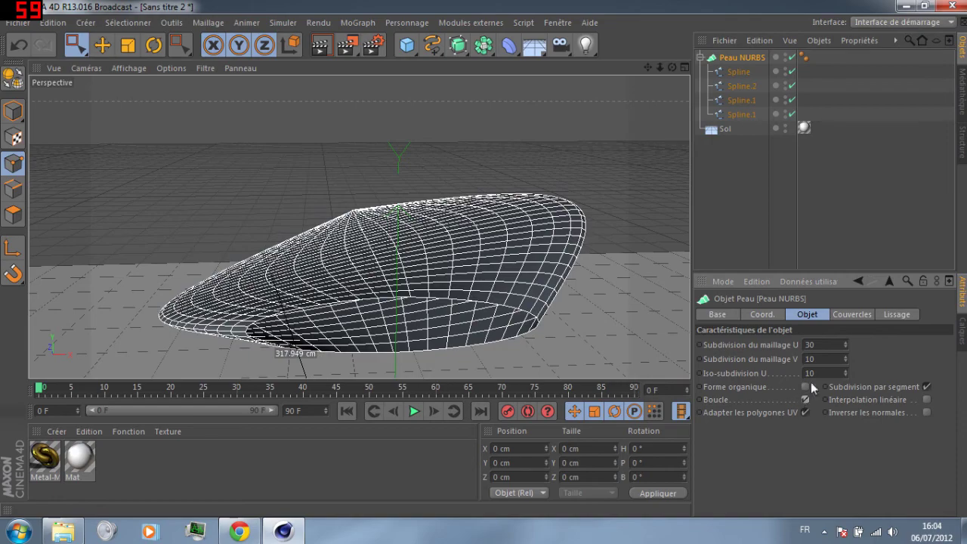
type("300")
key("Tab")
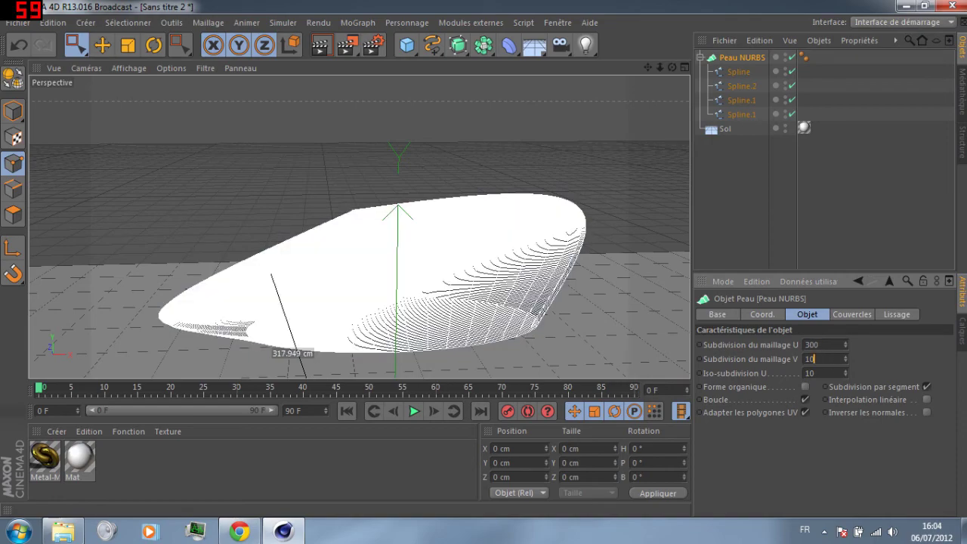
type("0")
key("Return")
left_click_drag(244, 188, 535, 217, "alt")
left_click_drag(323, 174, 260, 269, "alt")
left_click(801, 208)
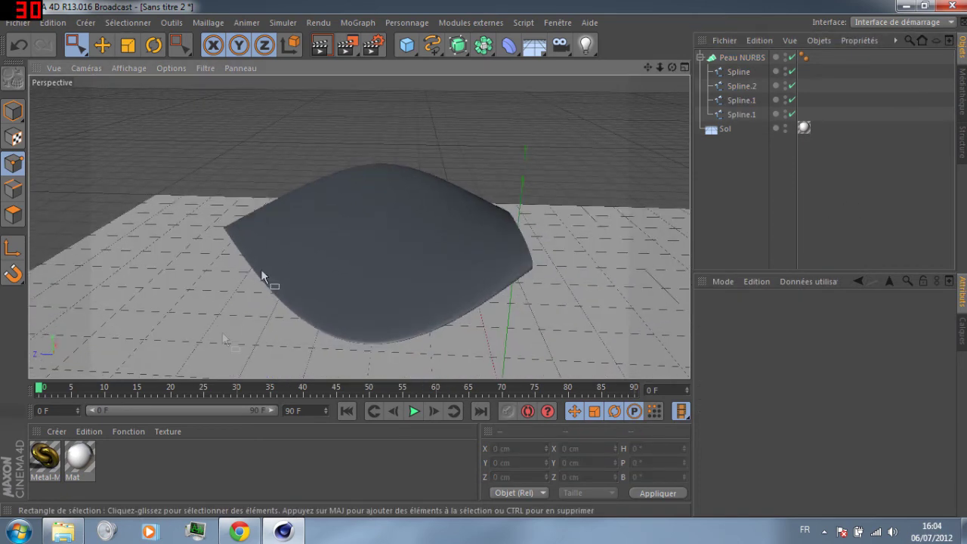
- Apply the Metal-Multicolors4 material to the lofted blade
left_click_drag(47, 456, 361, 250)
left_click_drag(274, 145, 499, 72, "alt")
left_click_drag(458, 97, 302, 145, "alt")
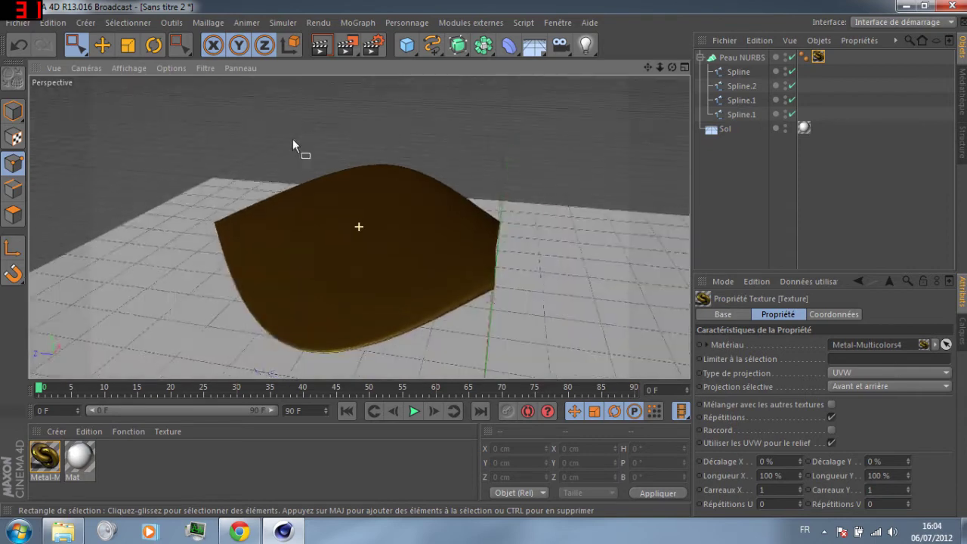
- Add an omni light, raise it about 320 cm, shift it along Z over the blade, and render the view
left_click(585, 45)
left_click_drag(481, 361, 530, 118)
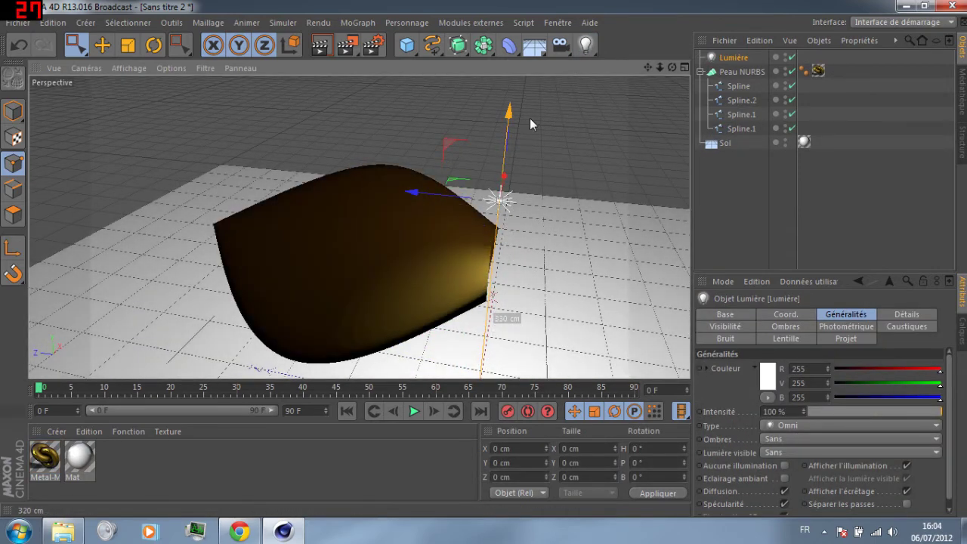
left_click_drag(416, 194, 224, 175)
left_click(330, 47)
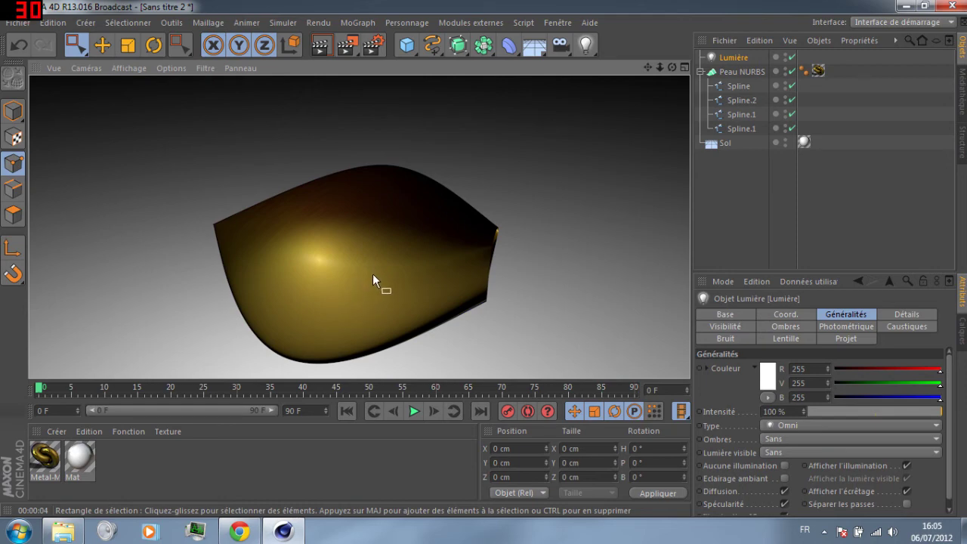
left_click_drag(298, 283, 415, 101, "alt")
left_click_drag(364, 158, 529, 118, "alt")
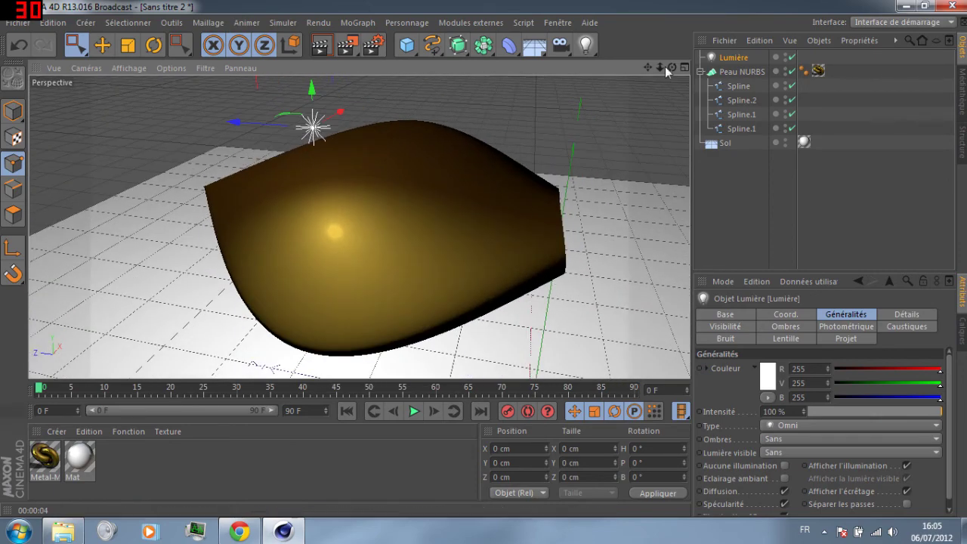
left_click_drag(665, 67, 359, 227)
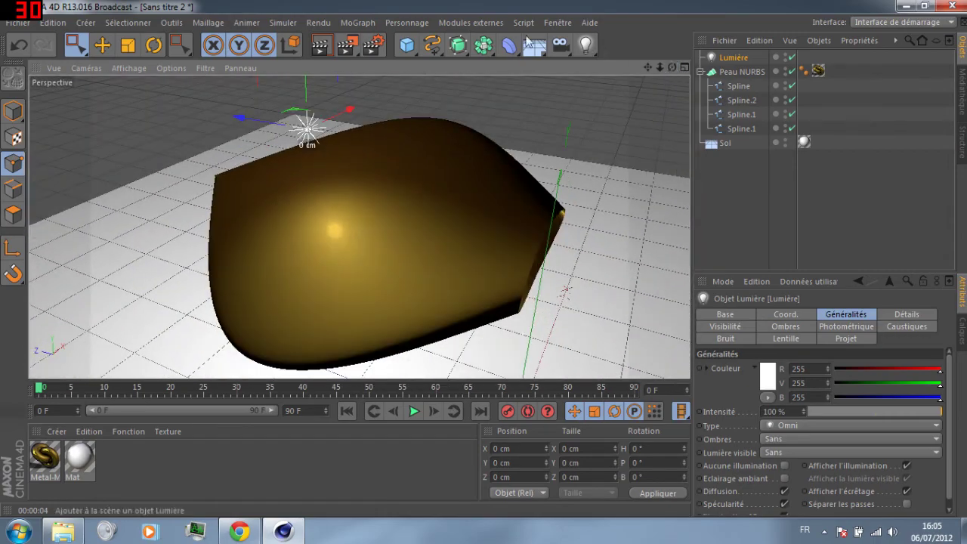
- Add the Illumination globale effect to the render settings and disable Enregistrement automatique for its irradiance cache file
left_click(372, 45)
left_click(113, 262)
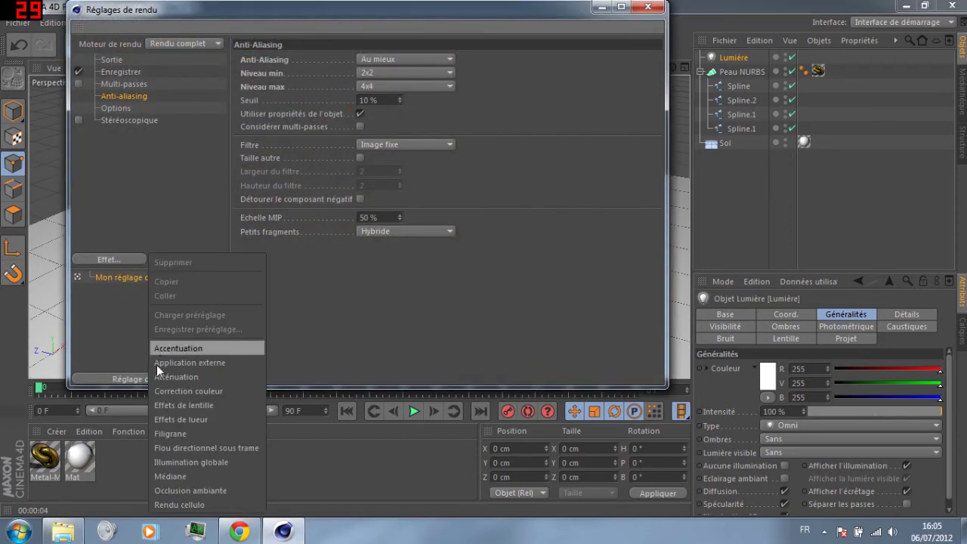
left_click(207, 462)
left_click(456, 61)
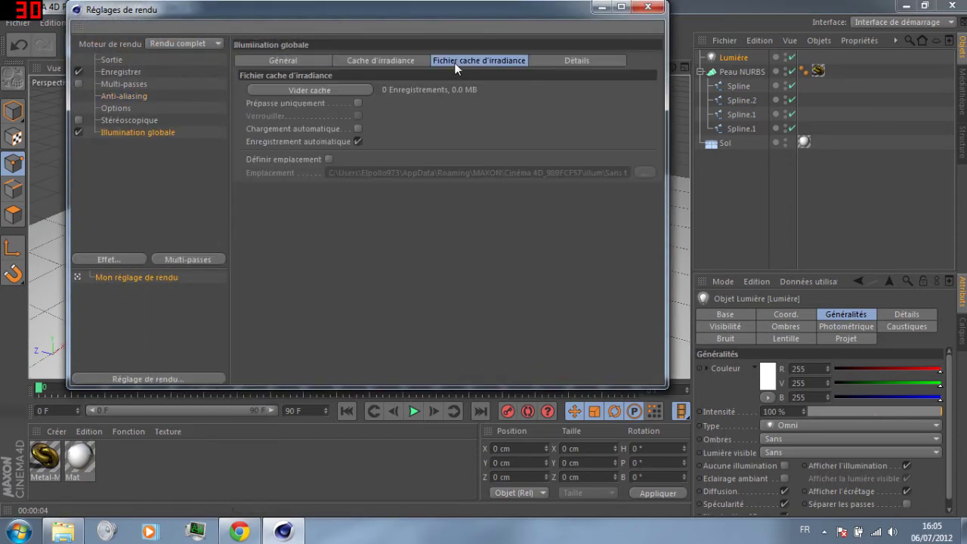
left_click(357, 142)
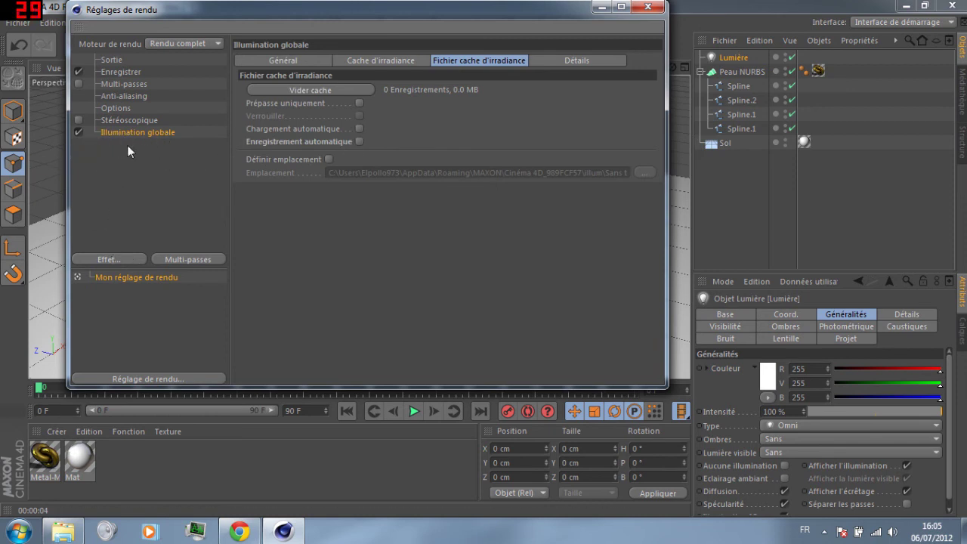
- Add the Occlusion ambiante effect to the render settings
left_click(106, 259)
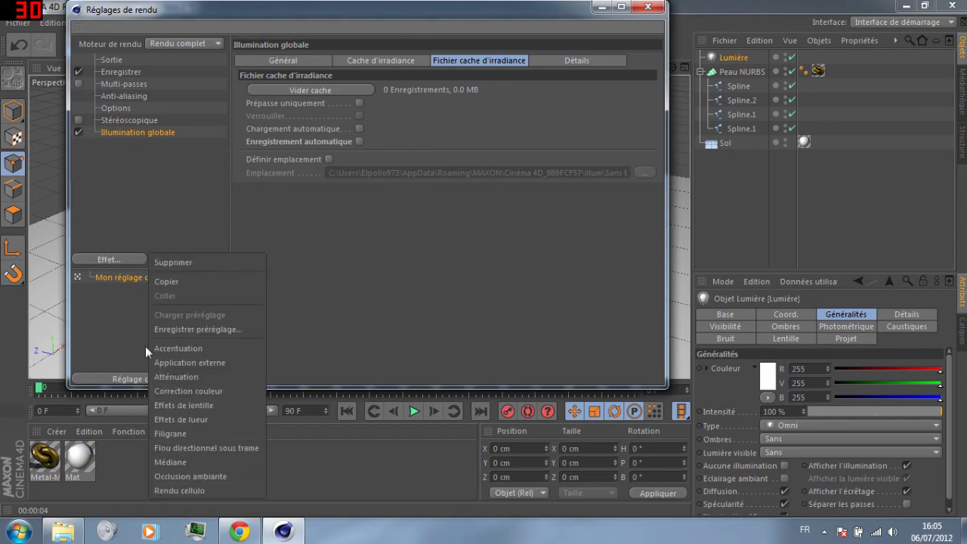
left_click(466, 67)
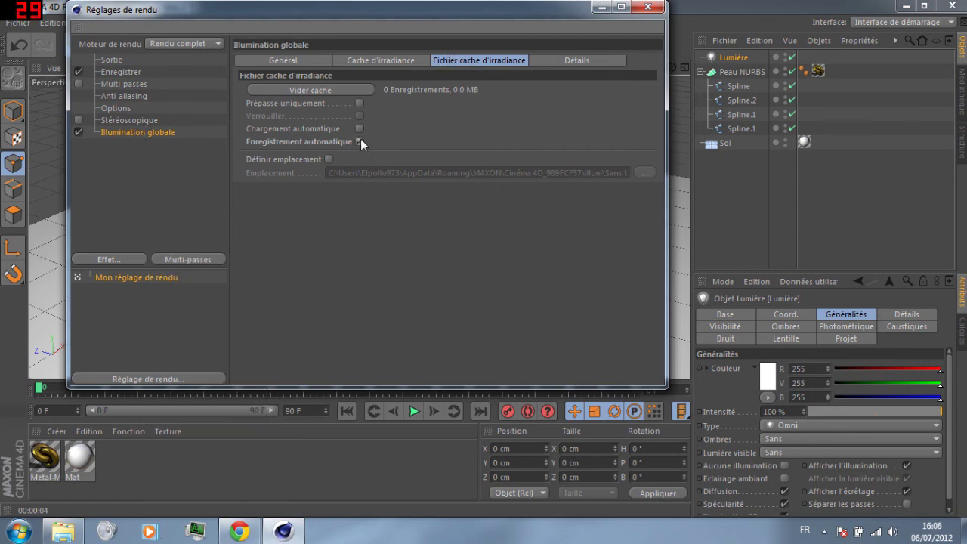
left_click(111, 260)
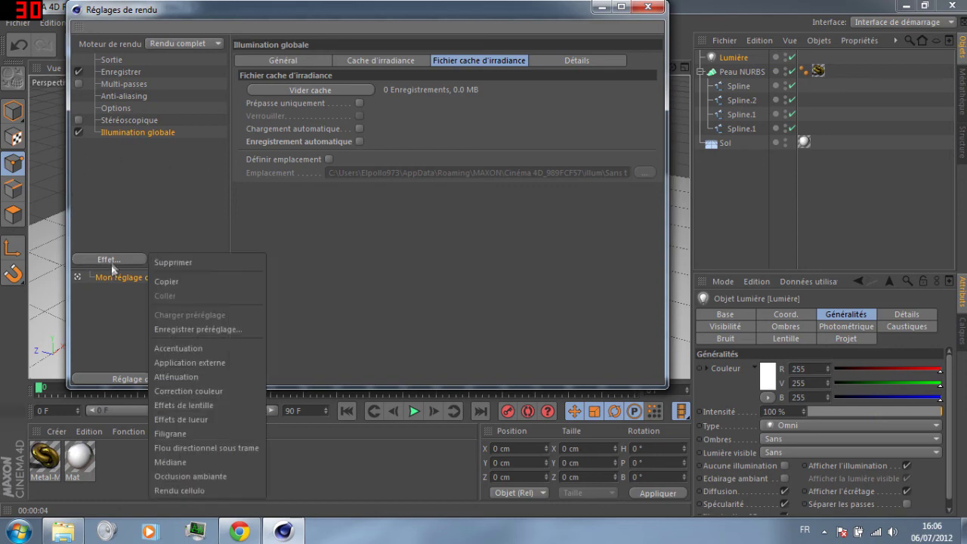
left_click(204, 477)
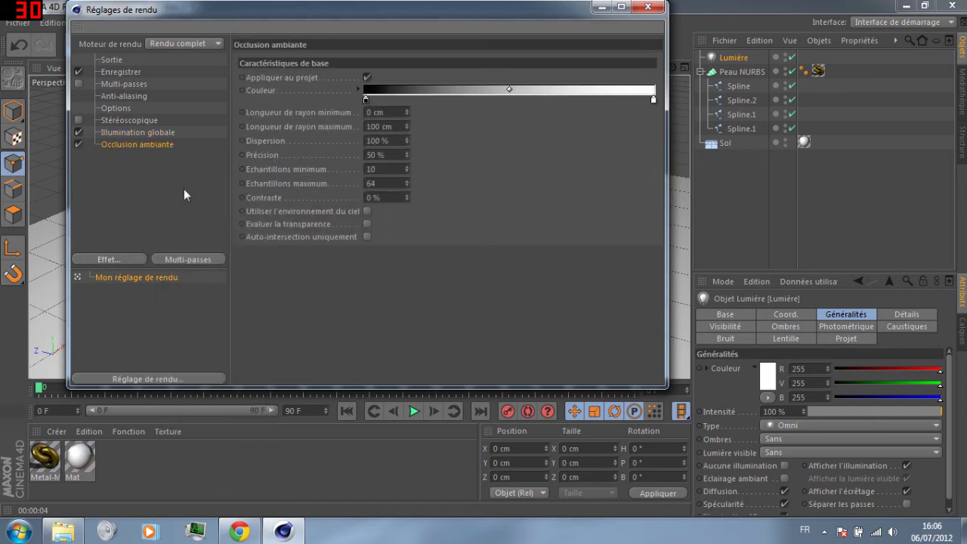
left_click(647, 7)
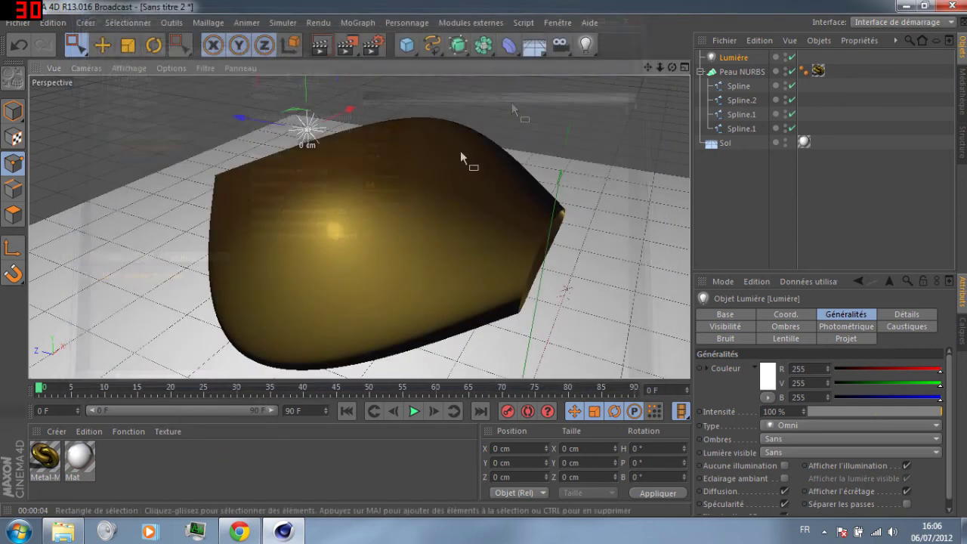
- Set the render's Anti-Aliasing to Au mieux with both Niveau min and Niveau max at 8x8
left_click(370, 46)
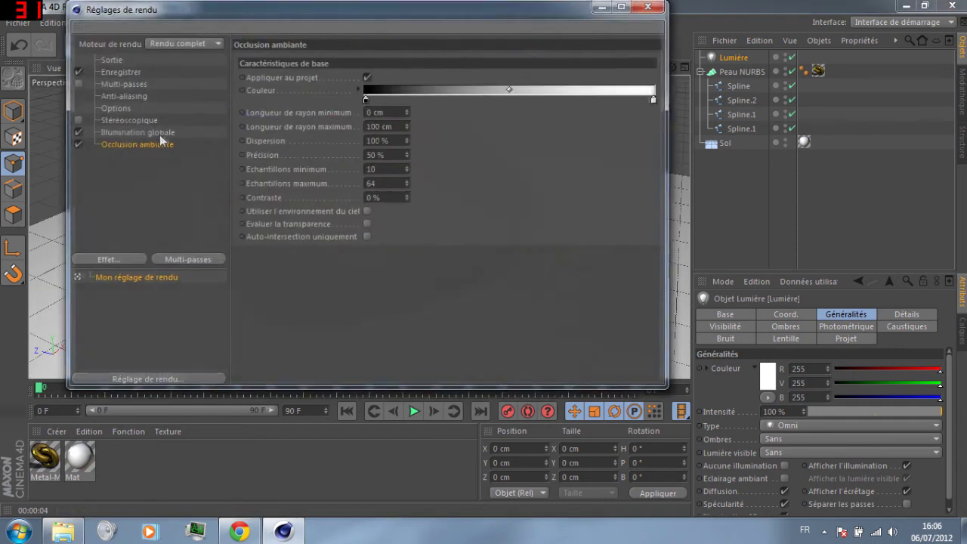
left_click(127, 106)
left_click(129, 95)
left_click(399, 71)
left_click(395, 131)
left_click(647, 6)
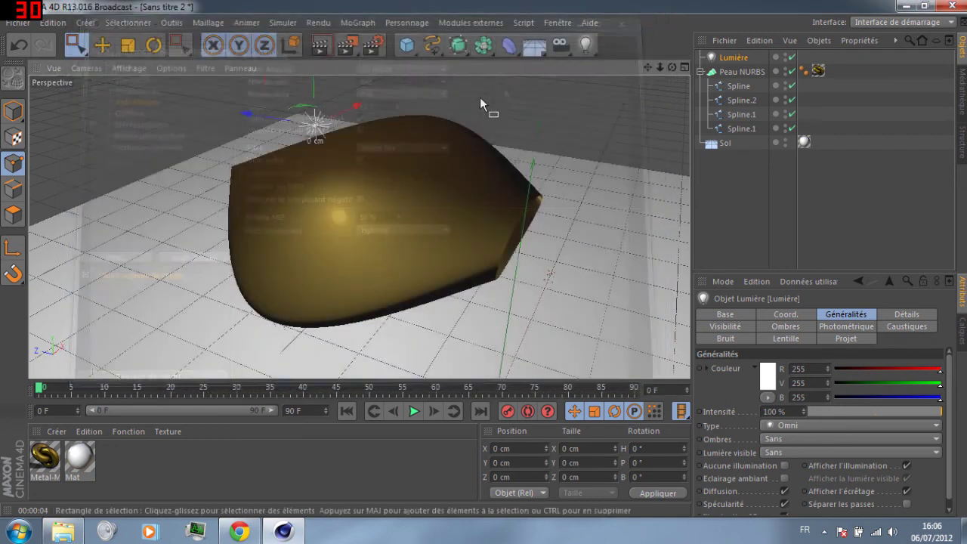
- Set the anti-aliasing Niveau min to 1x1, lower its Niveau max, and render the perspective view
left_click(372, 45)
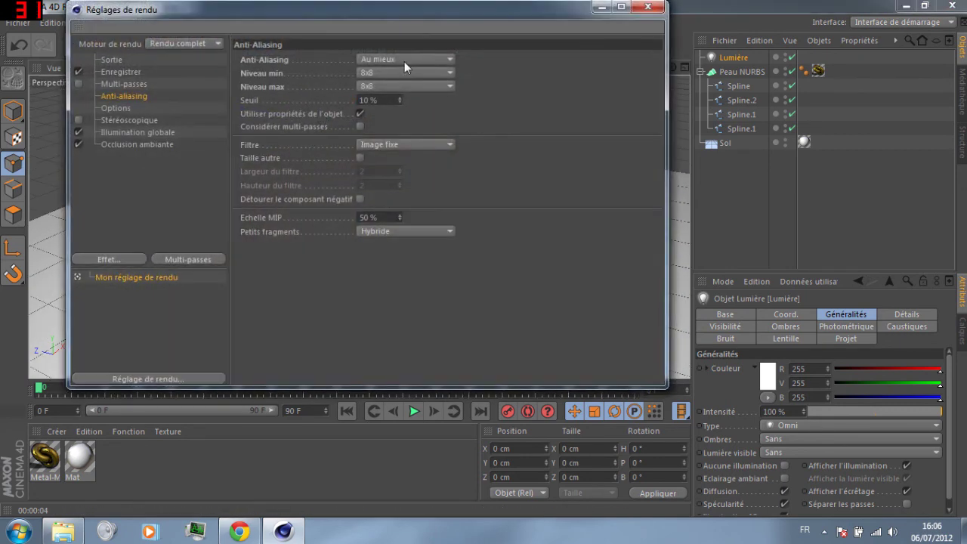
left_click(407, 72)
left_click(408, 87)
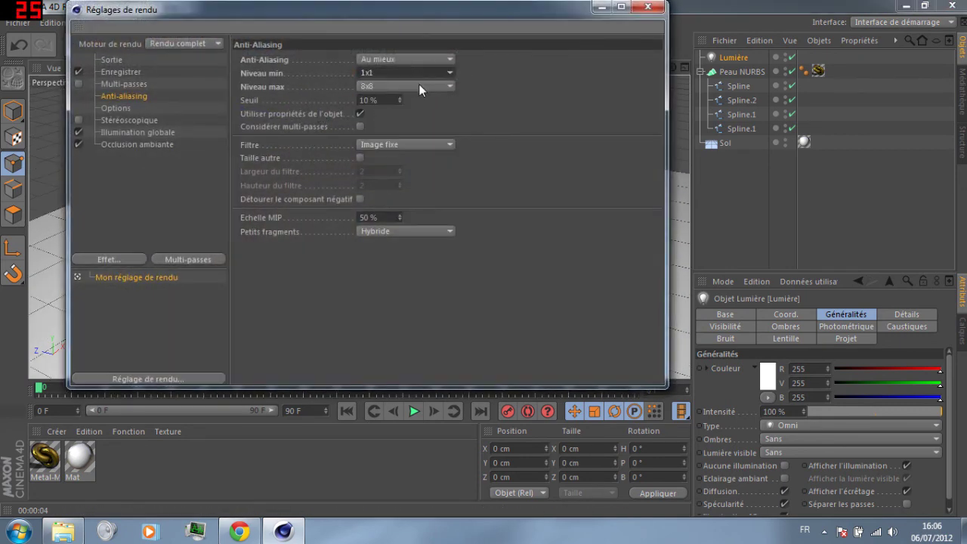
left_click(419, 85)
left_click(407, 128)
left_click(647, 7)
key("ctrl+r")
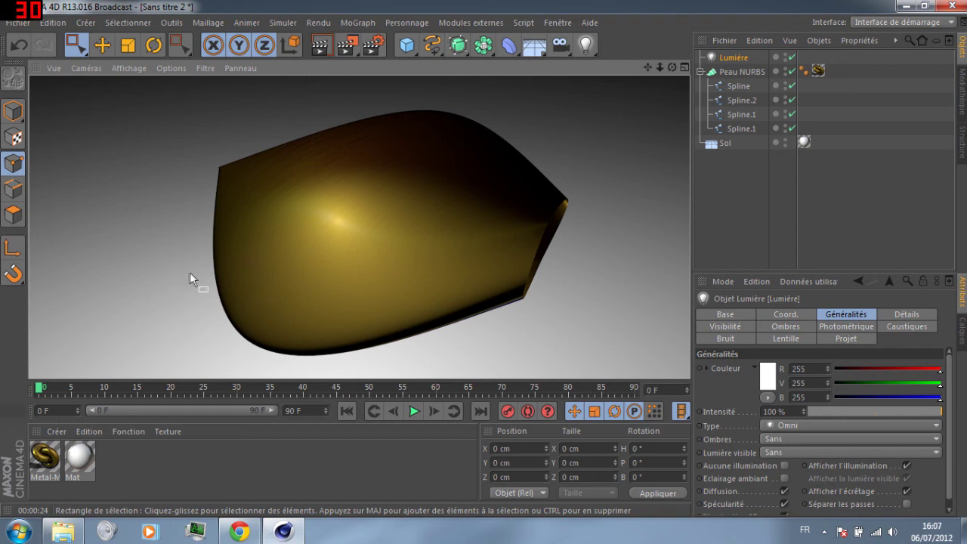
- Set the omni light's Ombres to Masques d'ombres (ombres diffuses) and render the view again
left_click(801, 436)
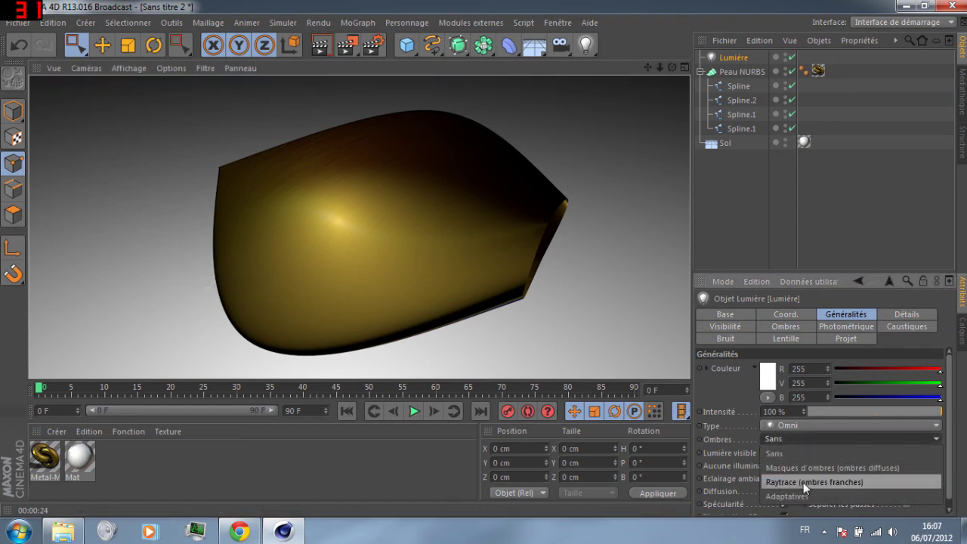
left_click(826, 467)
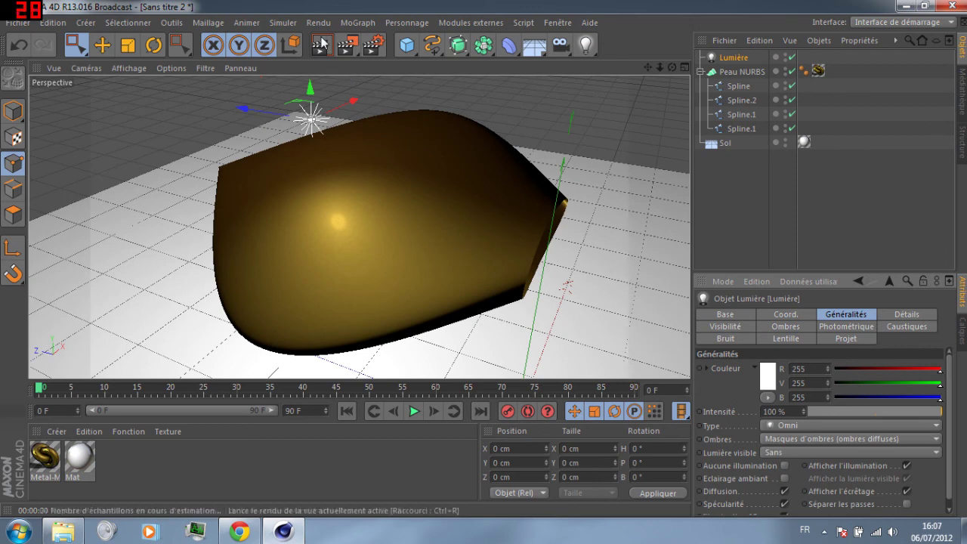
left_click(321, 43)
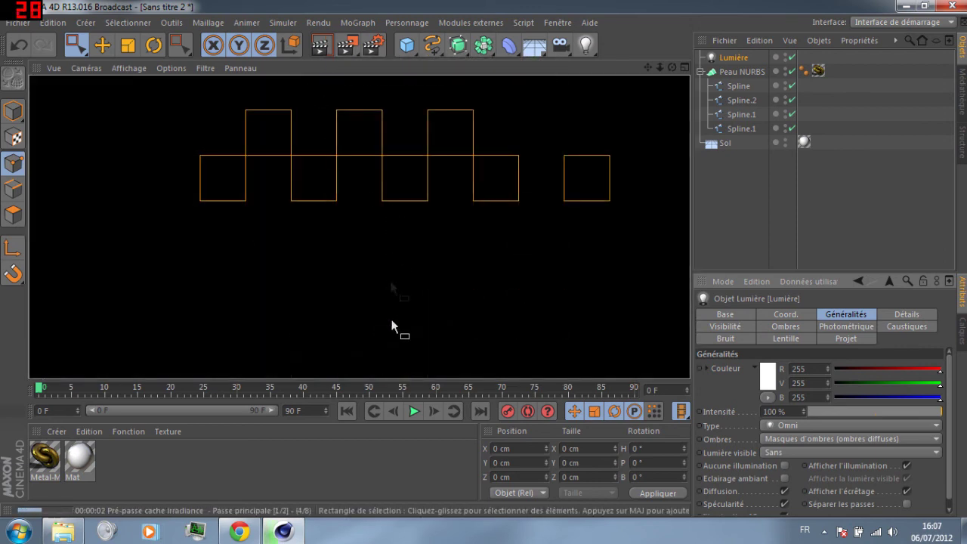